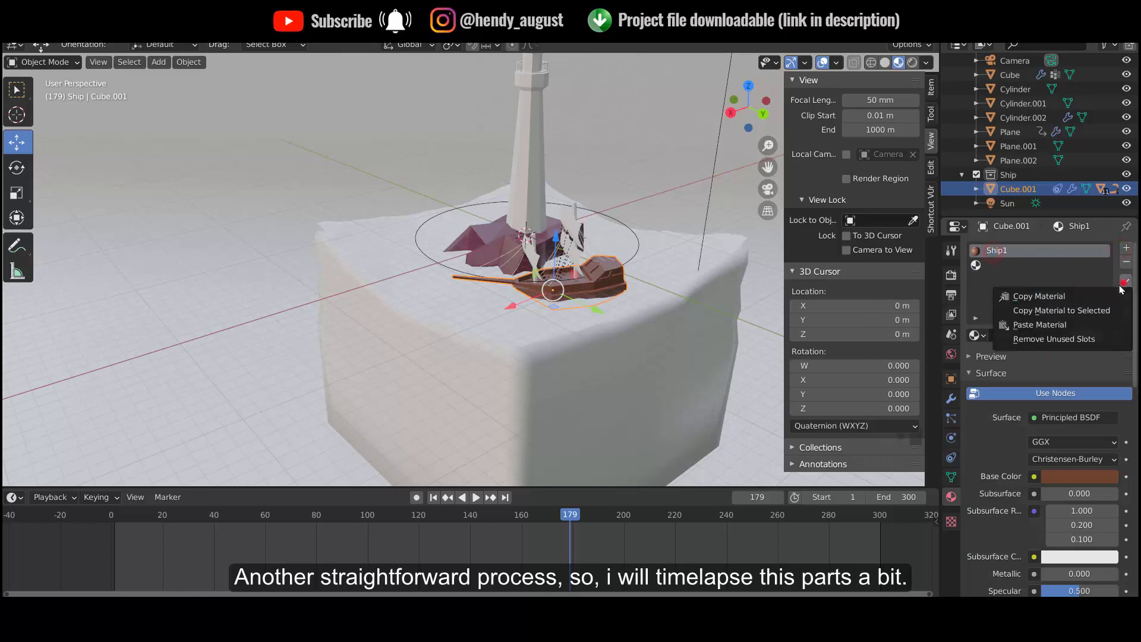
Step: Copy the Ship1 material into a new material in the ship's second slot, name it Ship2, and lighten its base color to reddish brown
left_click(1075, 295)
left_click(1011, 265)
left_click(1124, 281)
left_click(1060, 326)
left_click(1032, 336)
left_click(1125, 280)
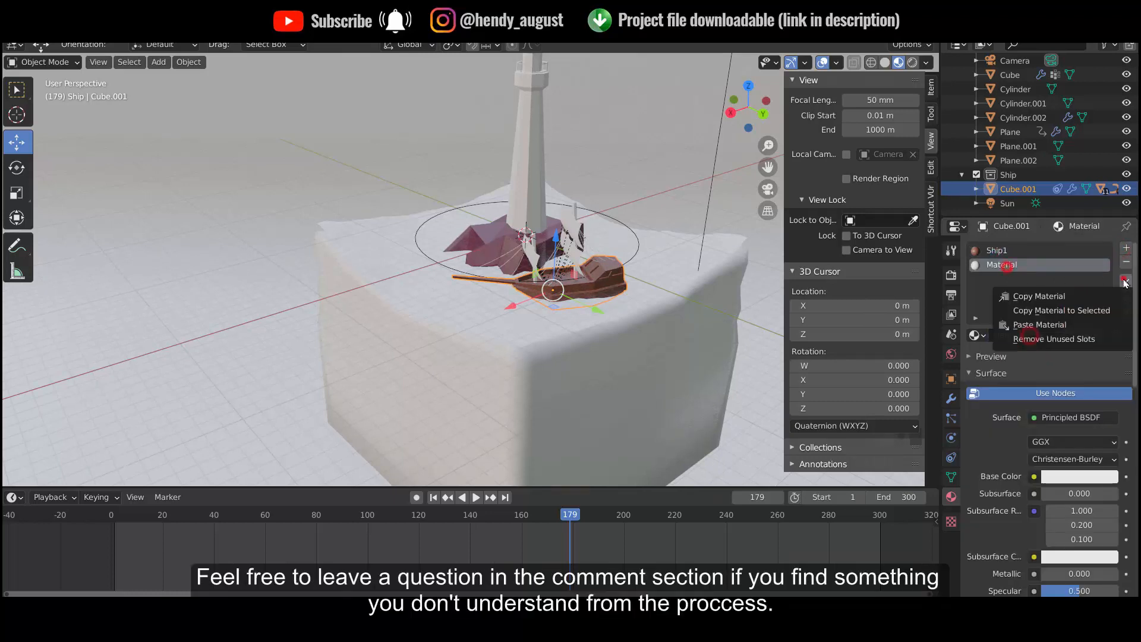
left_click(1058, 325)
left_click(1068, 475)
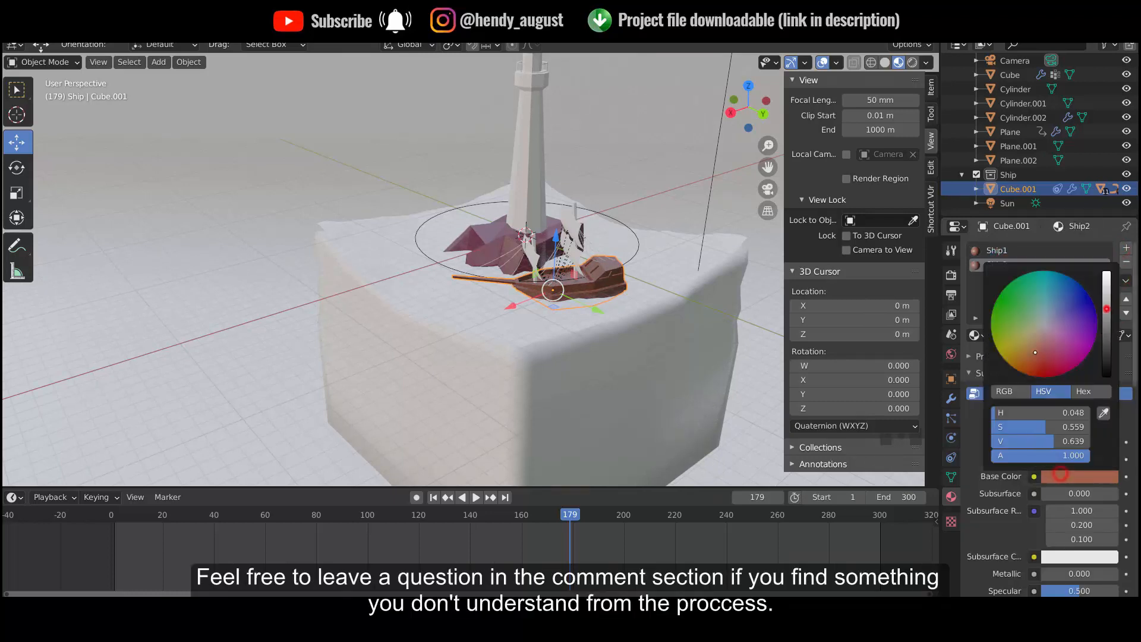
Step: Assign the Ship2 material to the band of faces running around the ship's lower hull
key("KP_Decimal")
key("Tab")
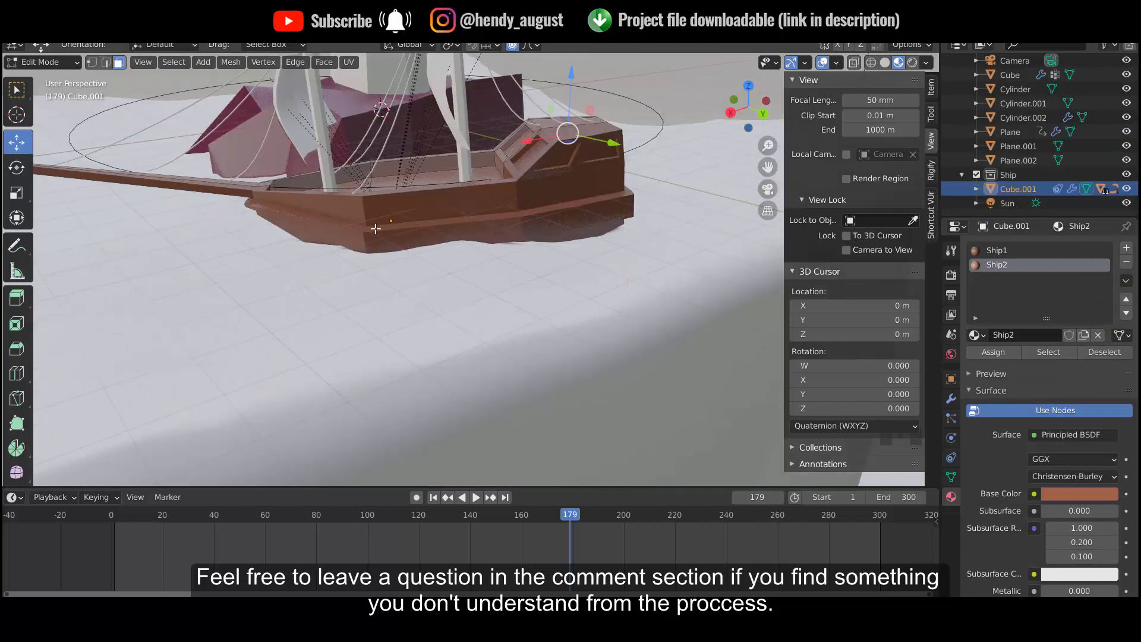
key("Tab")
left_click(601, 188)
key("Tab")
key("Tab")
left_click(598, 181)
left_click(565, 189)
key("Tab")
left_click(416, 172)
scroll(398, 234, "up", 6)
scroll(264, 159, "down", 5)
middle_click_drag(264, 159, 482, 237)
scroll(416, 226, "up", 2)
left_click(388, 216, "alt")
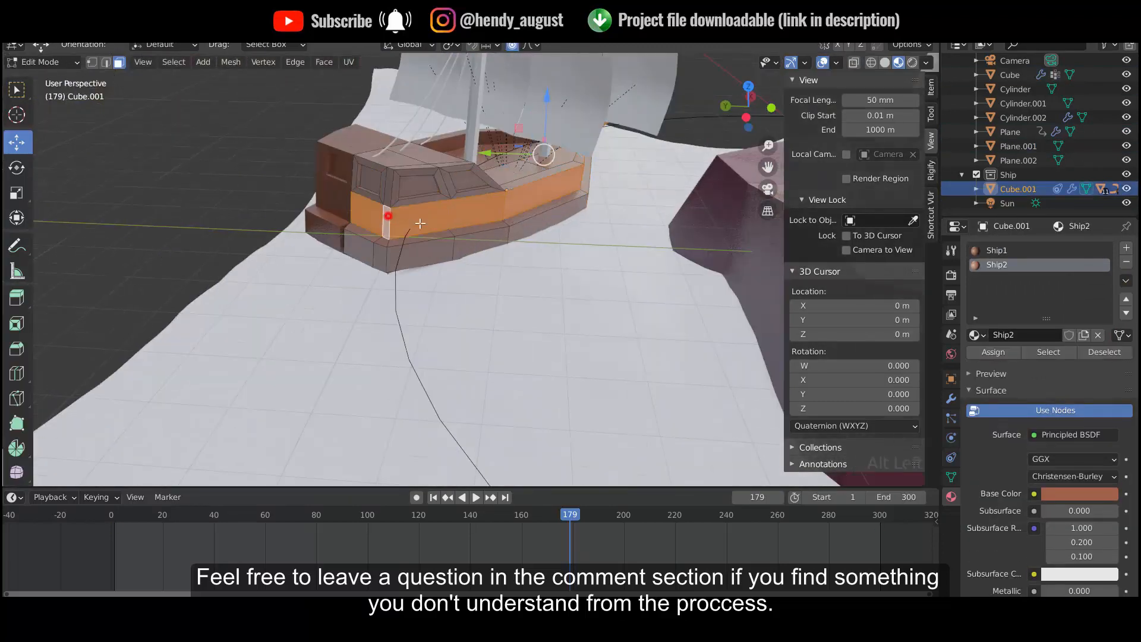
left_click(387, 254, "alt")
middle_click_drag(460, 288, 467, 268)
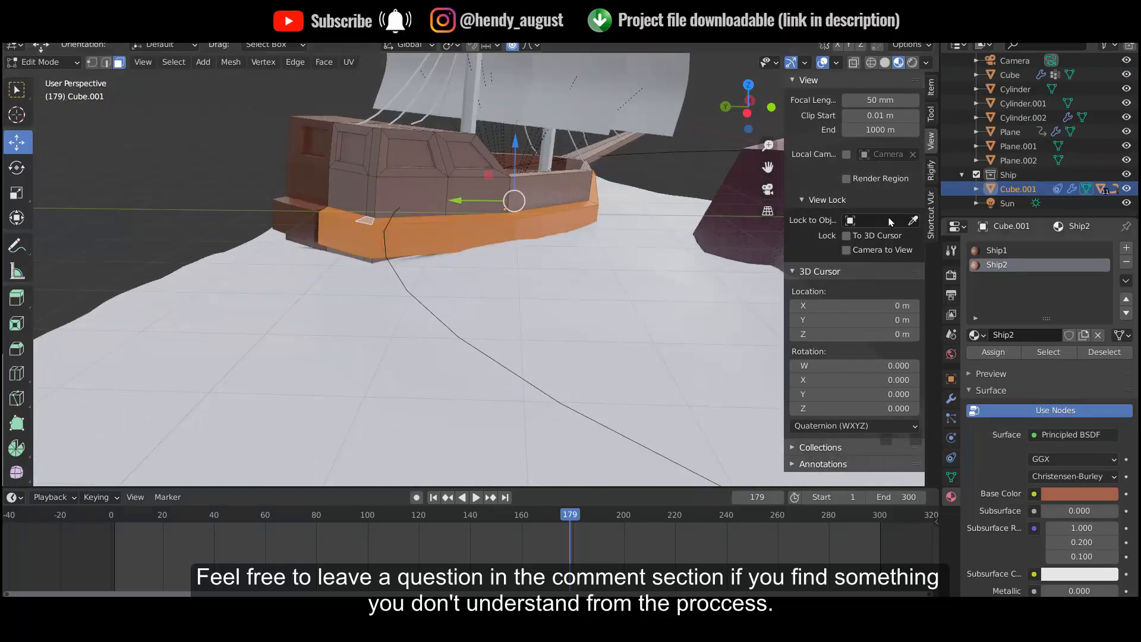
left_click(793, 80)
middle_click_drag(535, 196, 508, 333)
scroll(501, 260, "up", 2)
left_click(995, 350)
key("Tab")
Step: Change the Ship2 material's base color to a brighter orange-brown
scroll(476, 221, "down", 2)
middle_click_drag(476, 222, 594, 267)
left_click(1074, 472)
left_click(1106, 295)
Step: Assign the Ship1 material to both of the ship's masts
middle_click_drag(634, 303, 580, 300)
left_click(480, 112)
left_click(977, 307)
left_click(853, 358)
left_click(975, 306)
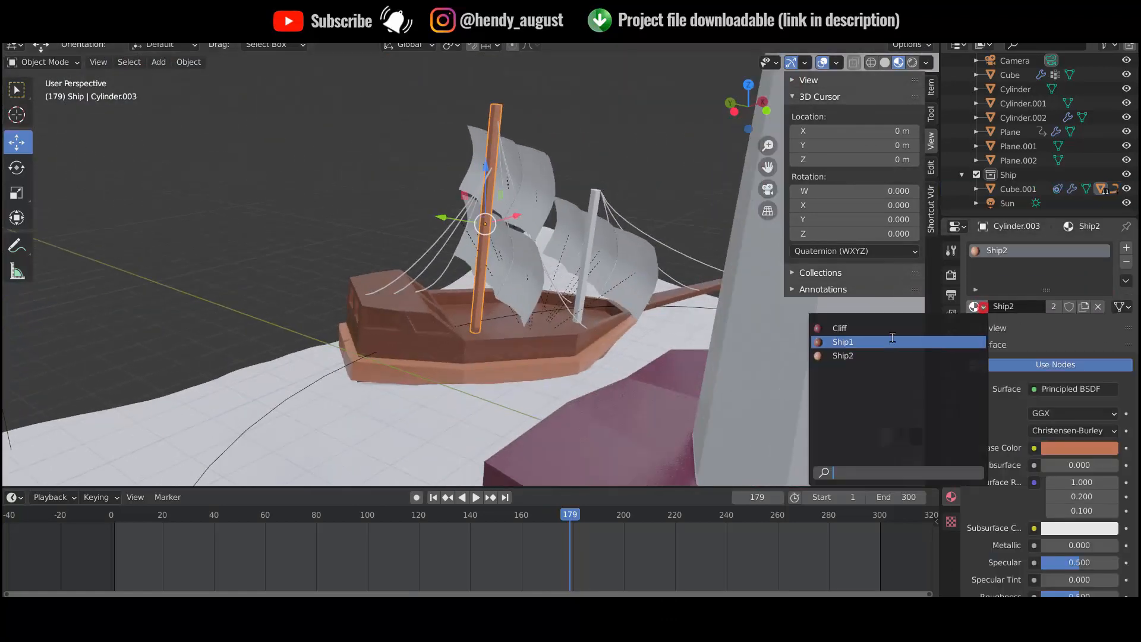
left_click(891, 337)
left_click(580, 300)
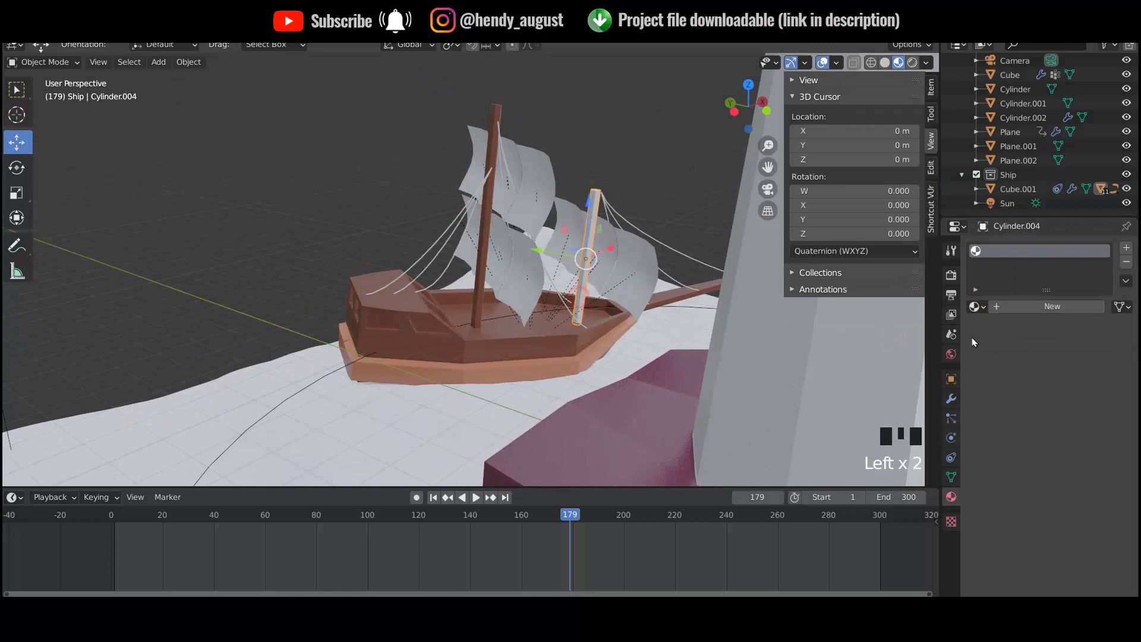
left_click(974, 306)
left_click(888, 343)
Step: Select all of the ship's rigging ropes and assign the Ship2 material to the active bowsprit rope
middle_click_drag(515, 270, 440, 258)
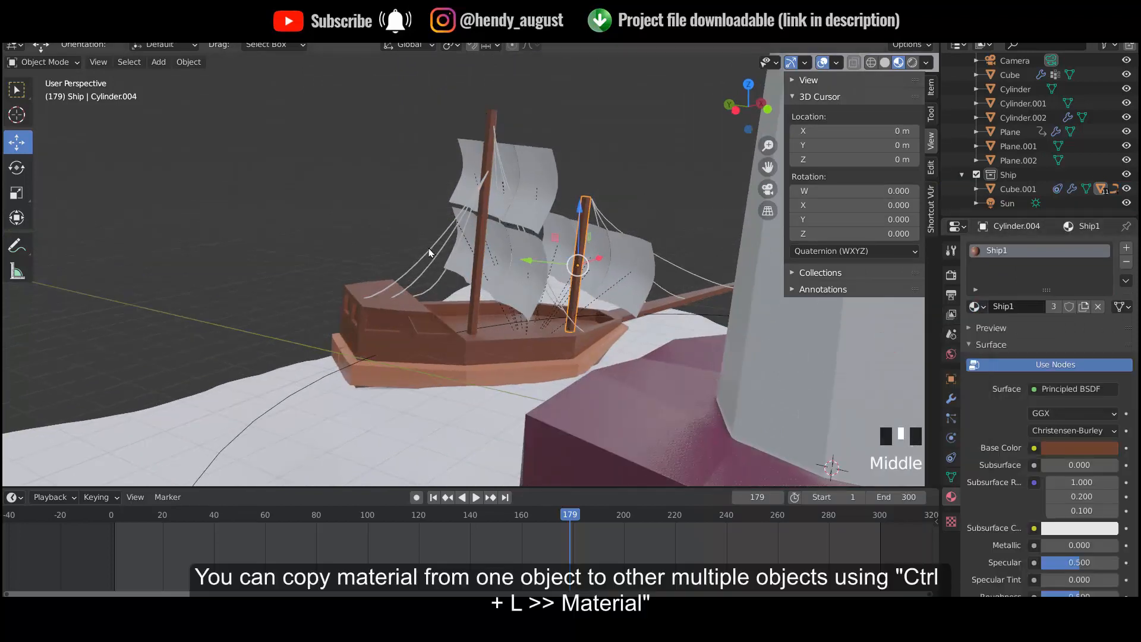
left_click(430, 253)
left_click(439, 285, "shift")
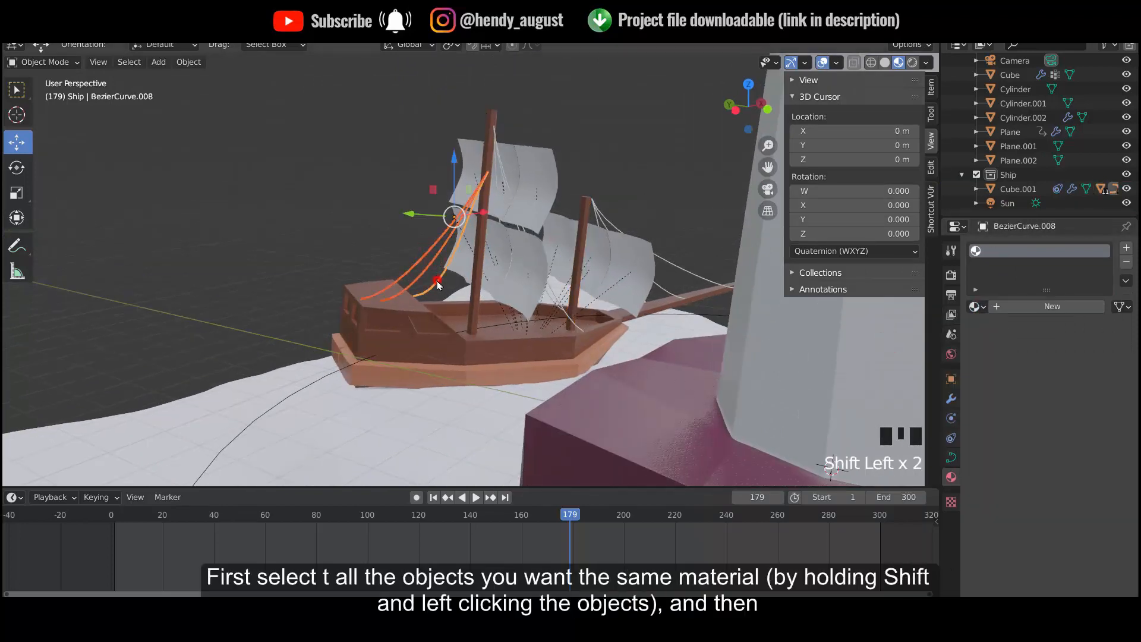
middle_click_drag(646, 293, 591, 283)
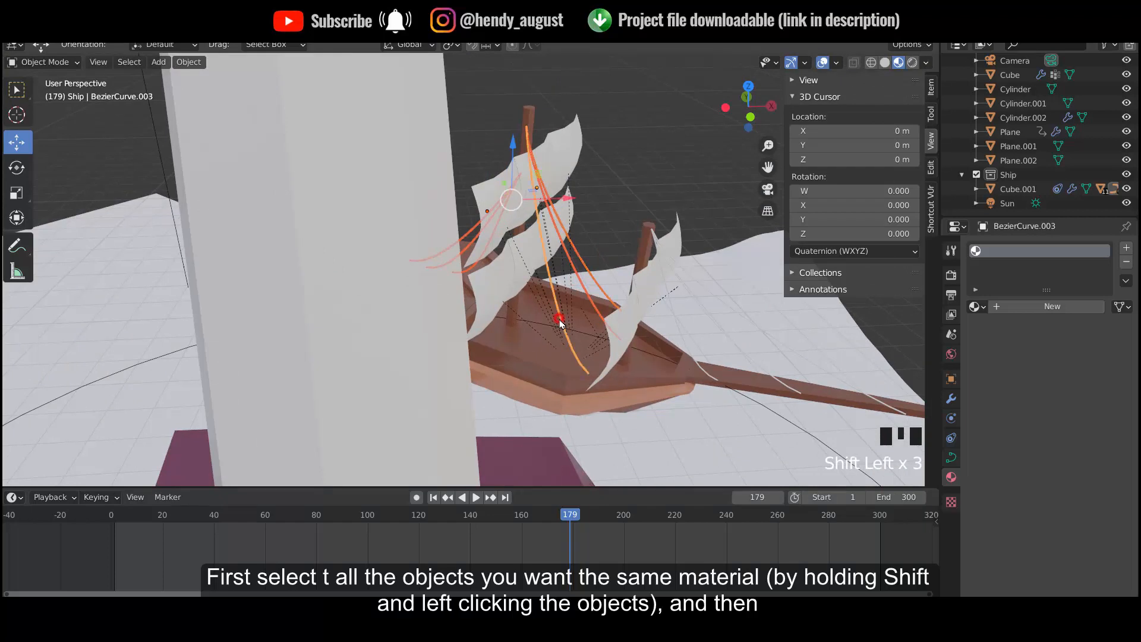
middle_click_drag(765, 329, 704, 309)
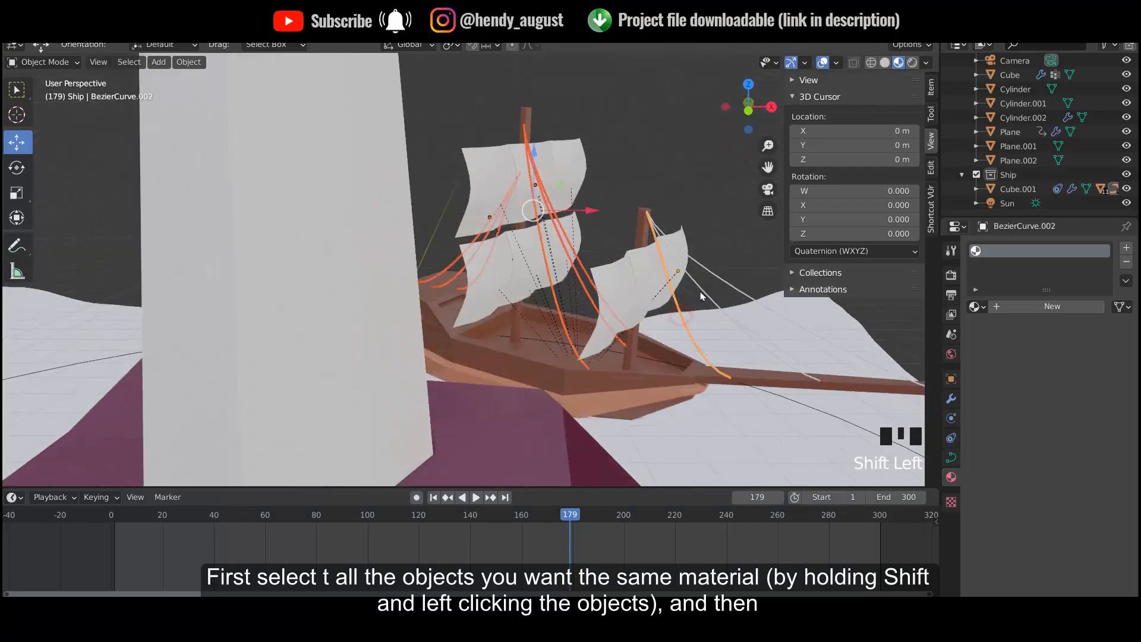
left_click(702, 288, "shift")
left_click(716, 272, "shift")
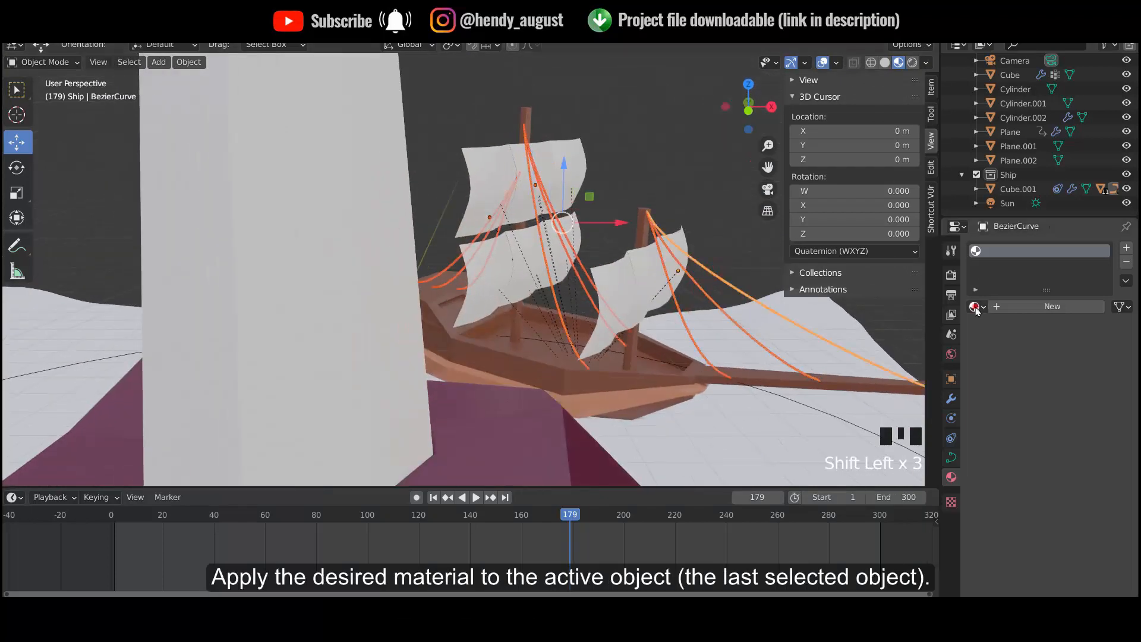
left_click(976, 306)
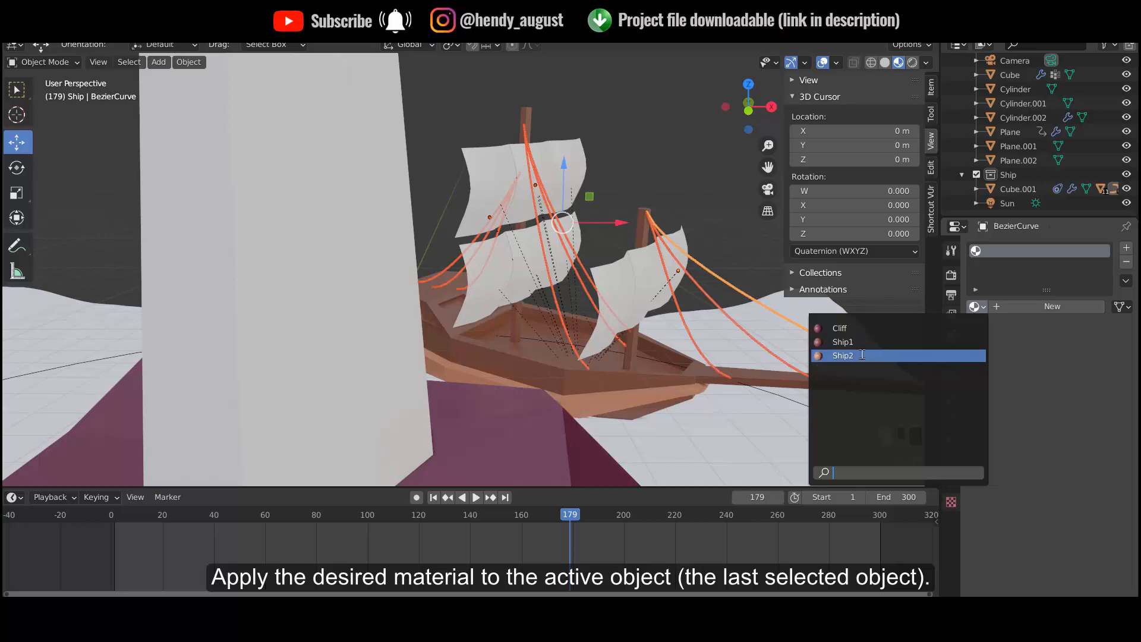
left_click(861, 355)
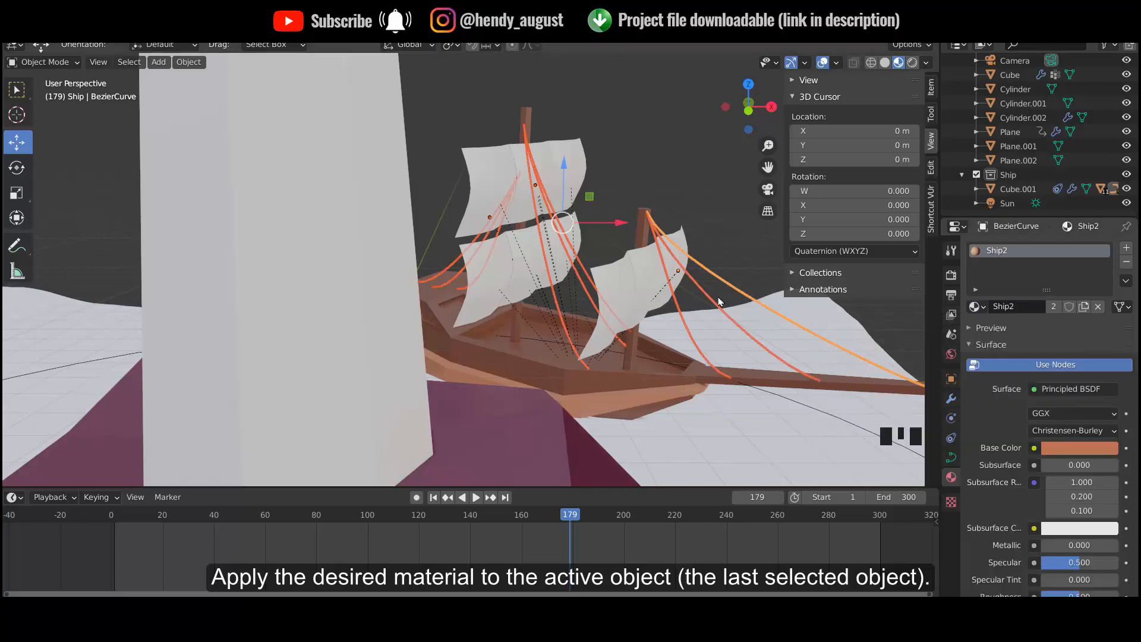
Step: Link the active rope's material to all the other selected ropes
key("ctrl+l")
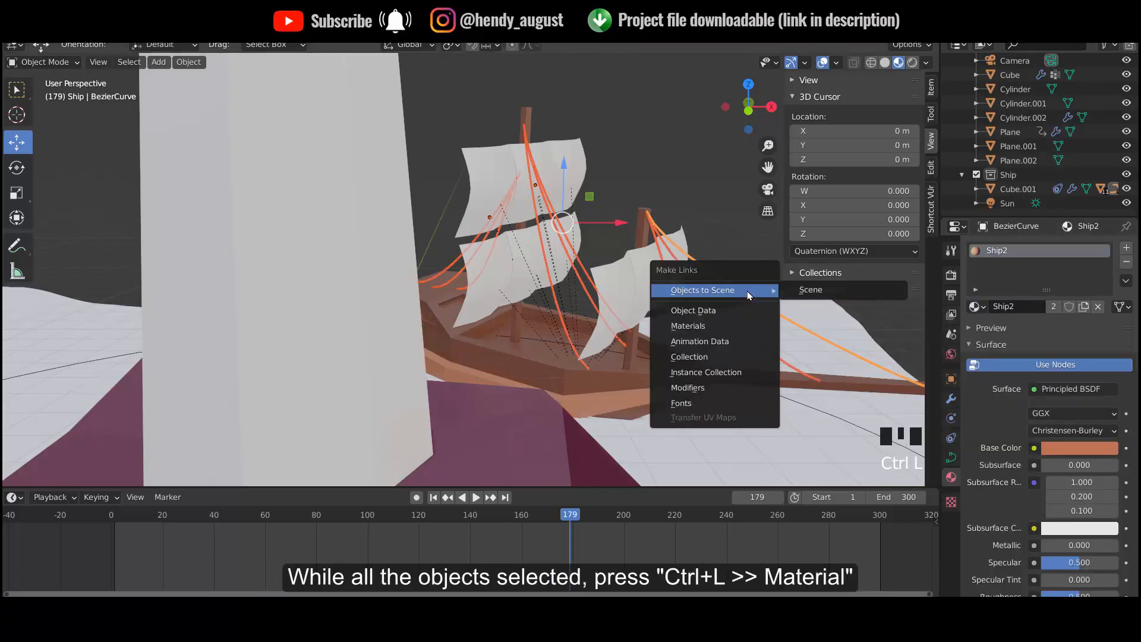
left_click(726, 325)
left_click(696, 156)
Step: Create a material named Sail on an upper sail and darken its base color to grey with a value of 0.444
middle_click_drag(719, 262, 348, 234)
left_click(436, 229)
left_click(1027, 302)
double_click(991, 251)
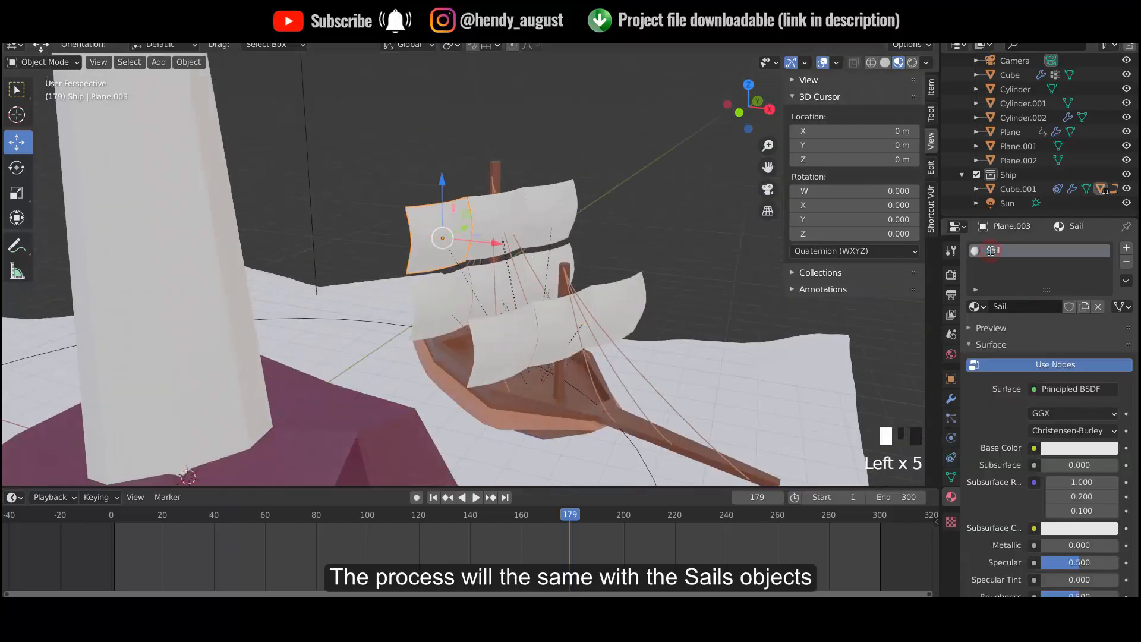
left_click(1080, 447)
left_click_drag(1106, 249, 1110, 302)
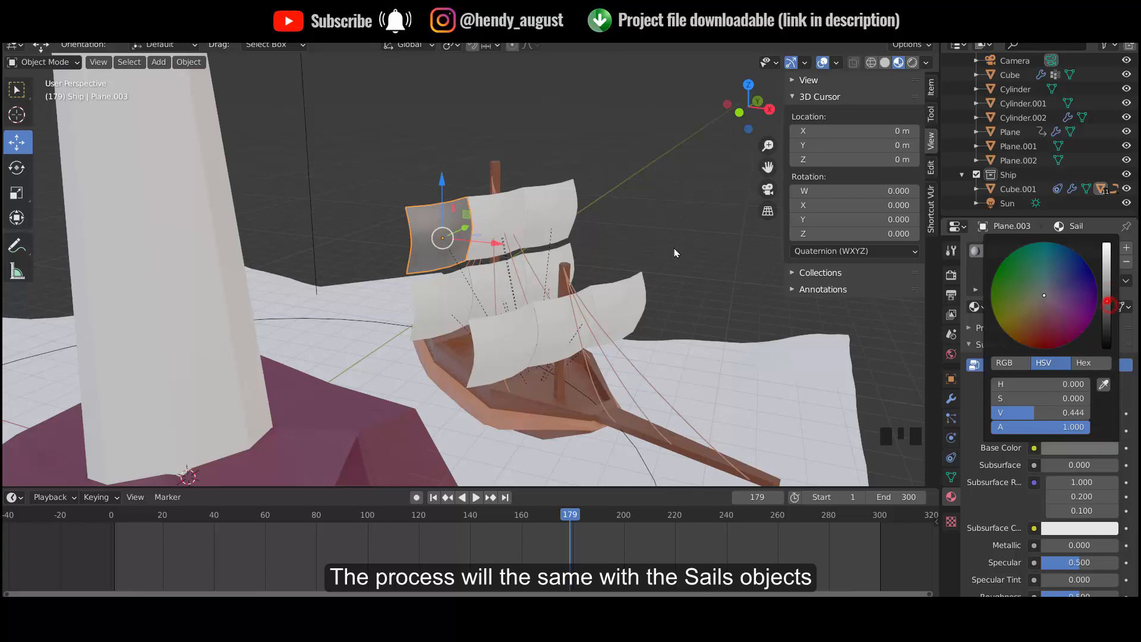
Step: Select all the remaining sails and link the Sail material to them from the upper sail
left_click(538, 235)
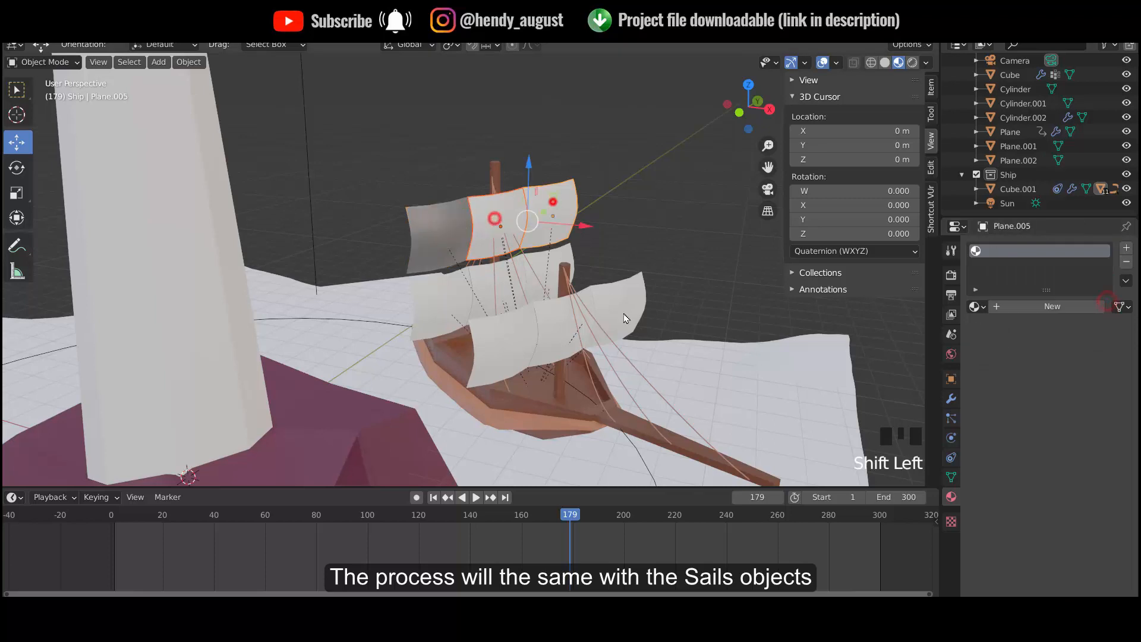
left_click(438, 235, "shift")
key("ctrl+l")
left_click(468, 265)
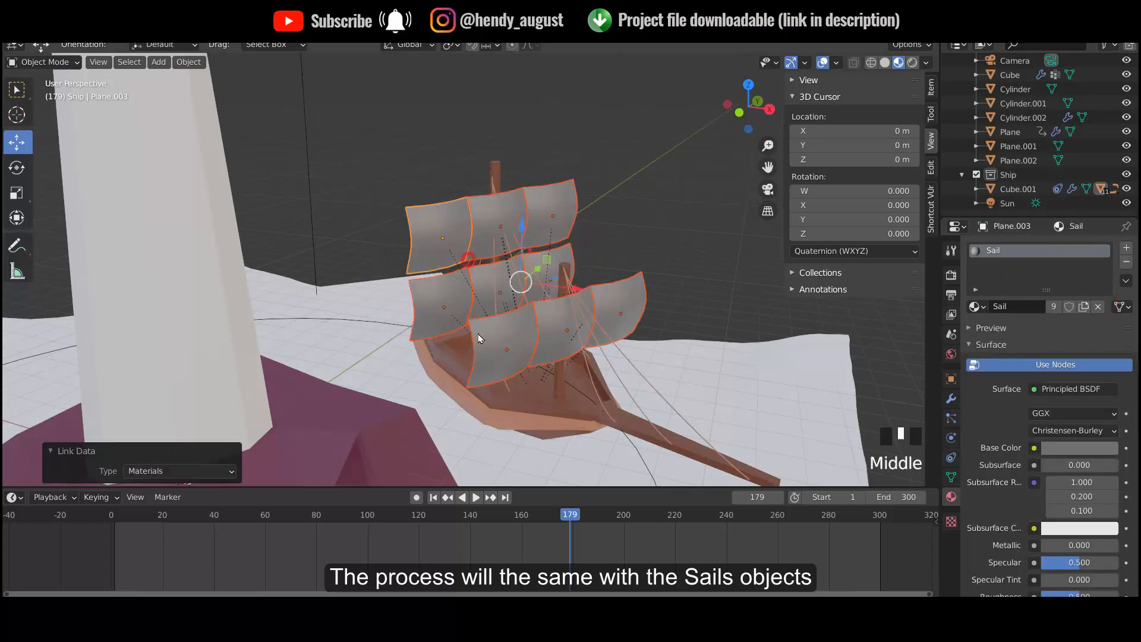
Step: Add a third material named Windows to the ship's hull with a dark blue base color (H 0.670, S 0.393, V 0.328)
middle_click_drag(478, 339, 574, 350)
middle_click_drag(381, 359, 452, 359)
left_click(431, 361)
left_click(1129, 248)
left_click(1017, 334)
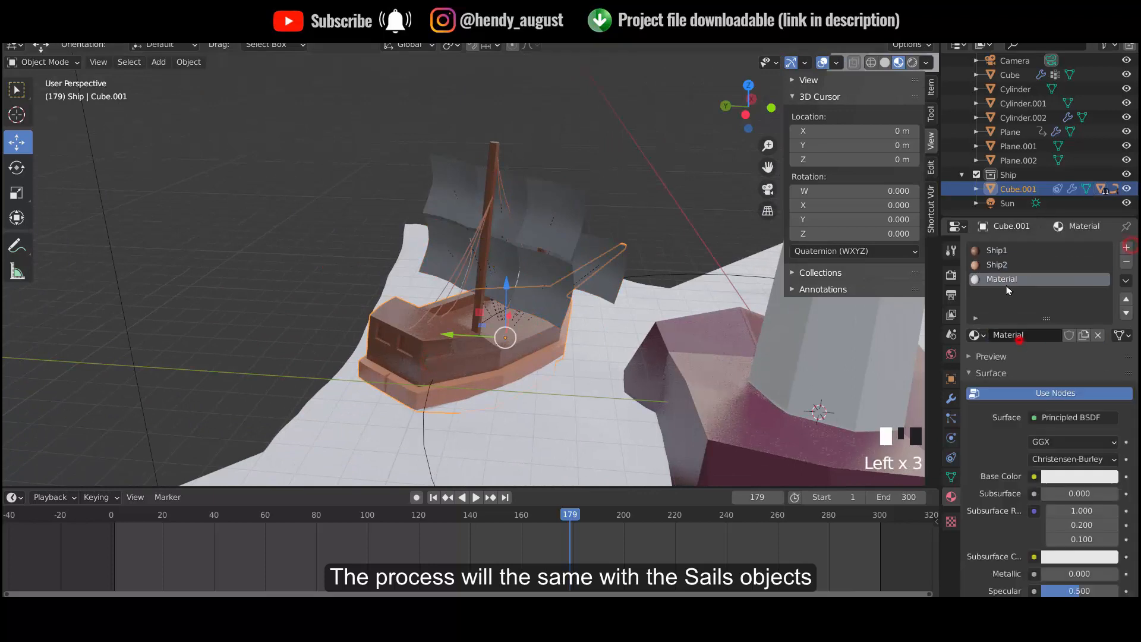
double_click(1004, 277)
middle_click_drag(535, 357, 547, 343, "shift")
scroll(553, 333, "up", 2)
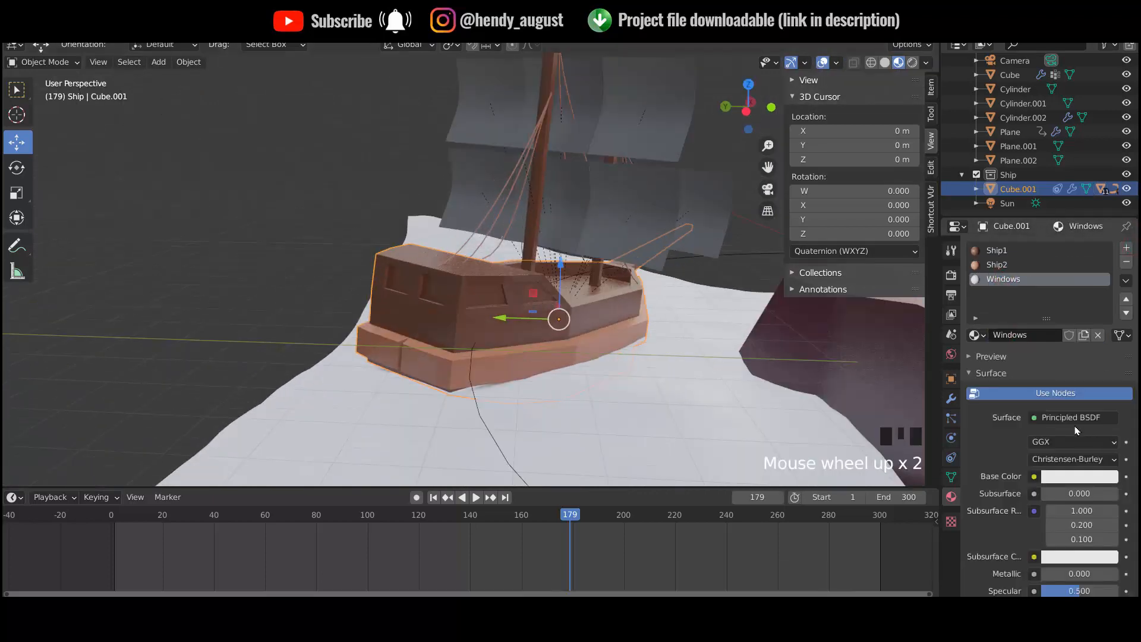
left_click(1080, 476)
left_click(1063, 313)
left_click_drag(1106, 275, 1104, 344)
Step: Assign the Windows material to all the window faces of the ship's stern cabin
key("Tab")
left_click(434, 291)
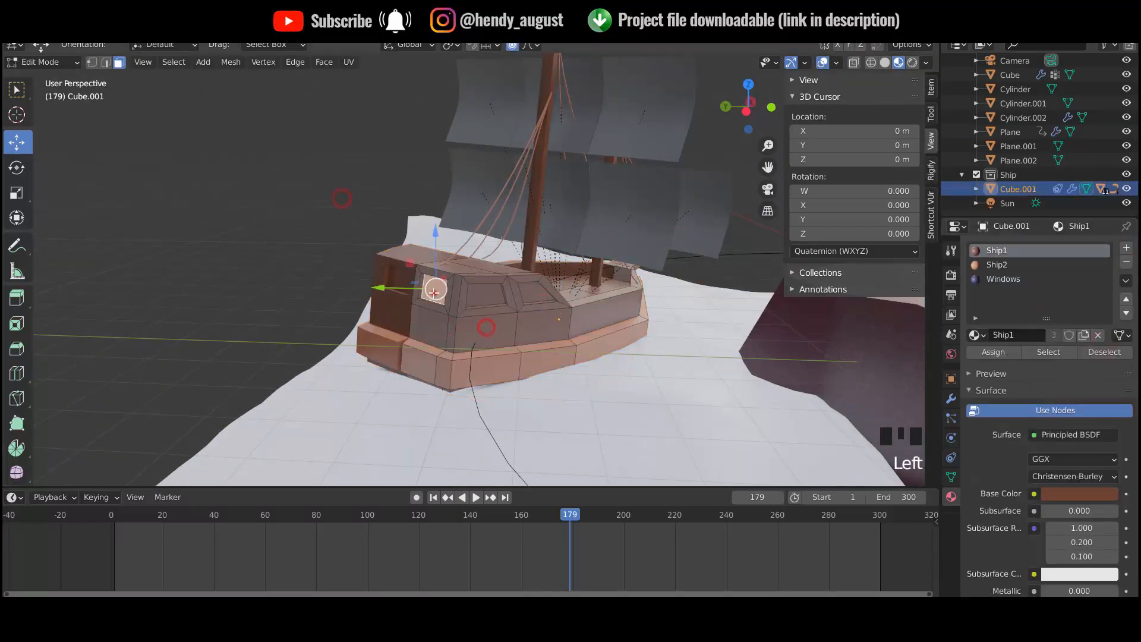
middle_click_drag(709, 308, 477, 306)
left_click(538, 303, "shift")
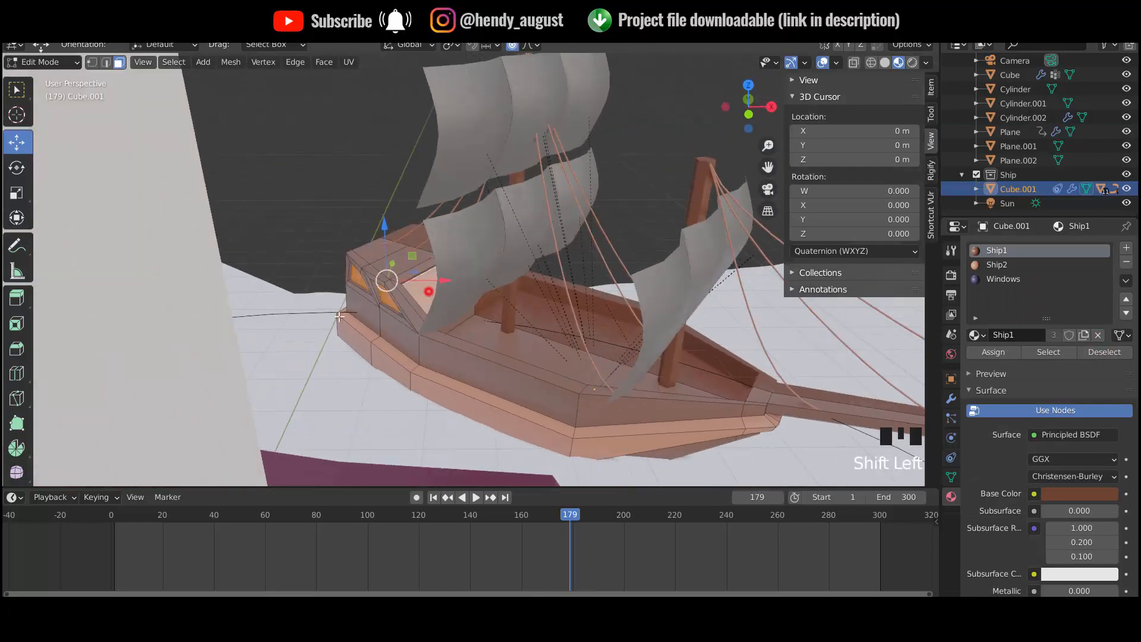
left_click(1004, 278)
left_click(990, 349)
key("Tab")
Step: Adjust the Windows material's base color to a lighter blue
middle_click_drag(289, 246, 286, 234)
scroll(285, 234, "down", 1)
left_click(1079, 472)
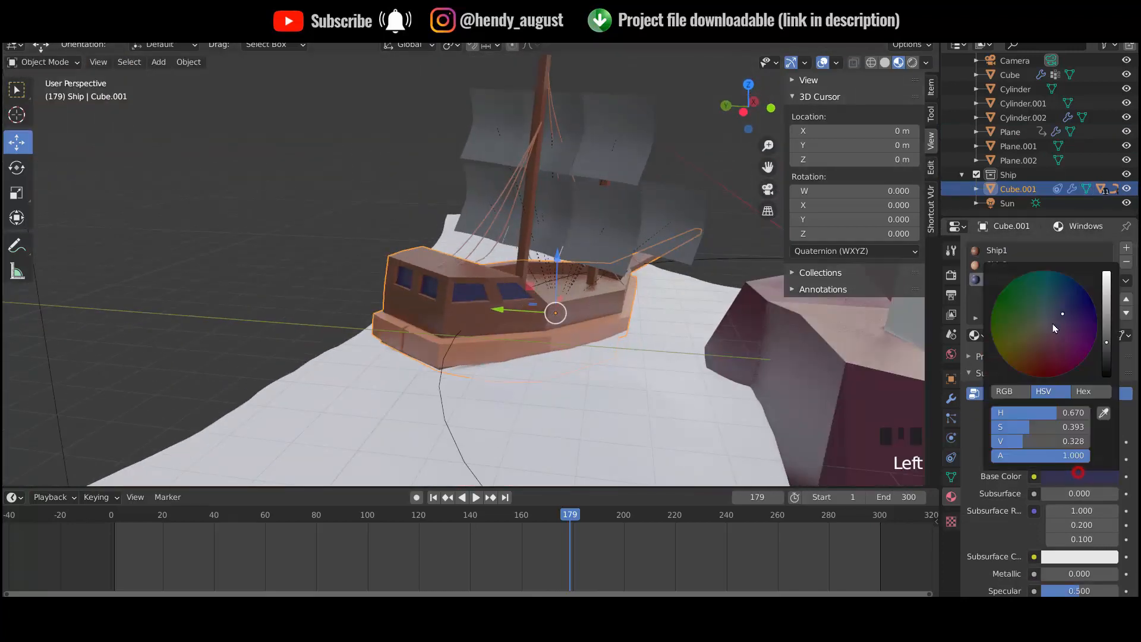
left_click(1057, 295)
left_click_drag(1106, 301, 1107, 320)
middle_click_drag(357, 303, 600, 315)
scroll(600, 315, "down", 2)
left_click(1061, 471)
Step: Create a new material named steel on the railing near the lighthouse's top
middle_click_drag(452, 250, 428, 244)
middle_click_drag(428, 244, 572, 381, "shift")
left_click(502, 103)
left_click(1032, 308)
double_click(1010, 250)
type("steel")
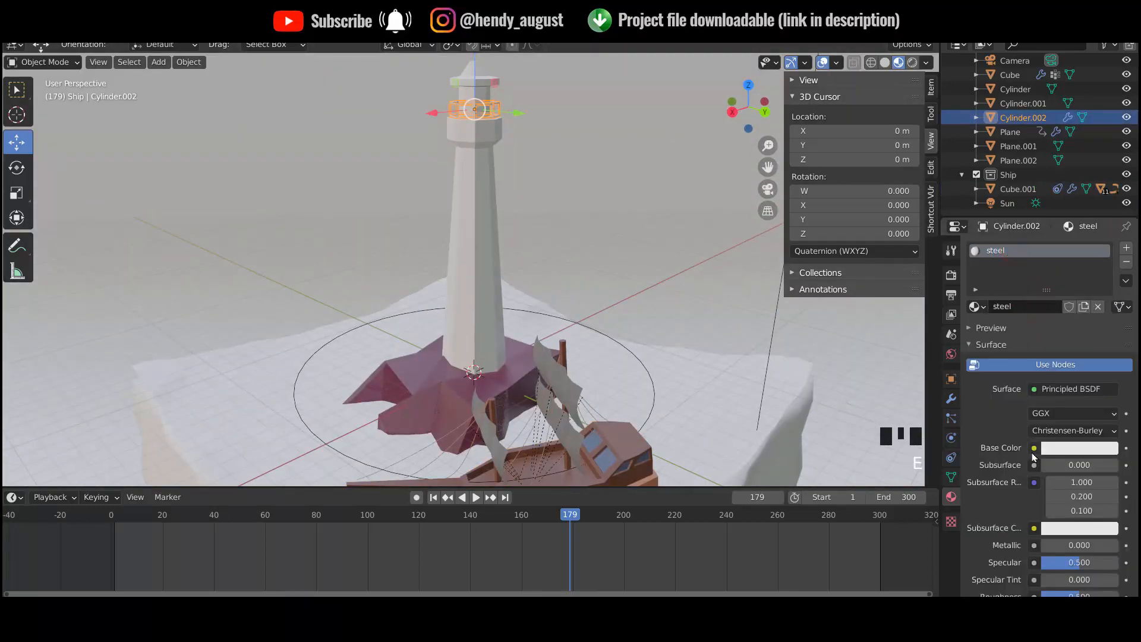
Step: Darken the steel material's base color to grey and raise its metallic value to 0.802
left_click(1079, 447)
left_click_drag(1105, 321, 1105, 337)
left_click_drag(1064, 546, 1077, 547)
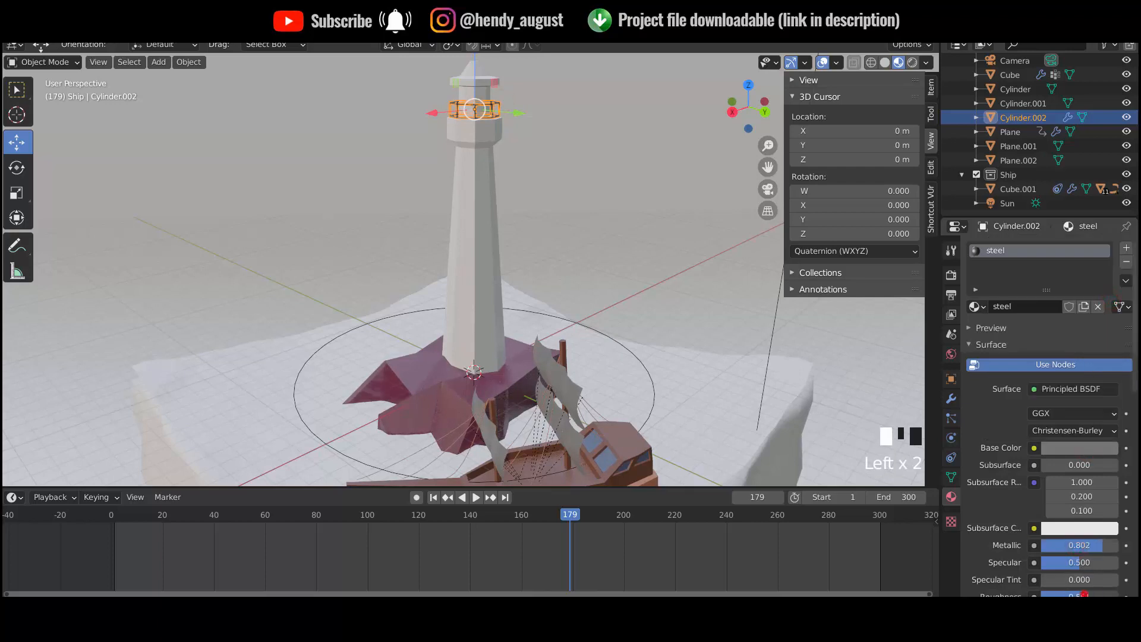
Step: Create a material named Lighthouse1 on the lighthouse tower with a light grey base color of value 0.644
left_click(563, 149)
middle_click_drag(563, 149, 563, 235)
left_click(473, 162)
left_click(474, 222)
left_click(1001, 251)
left_click(1127, 262)
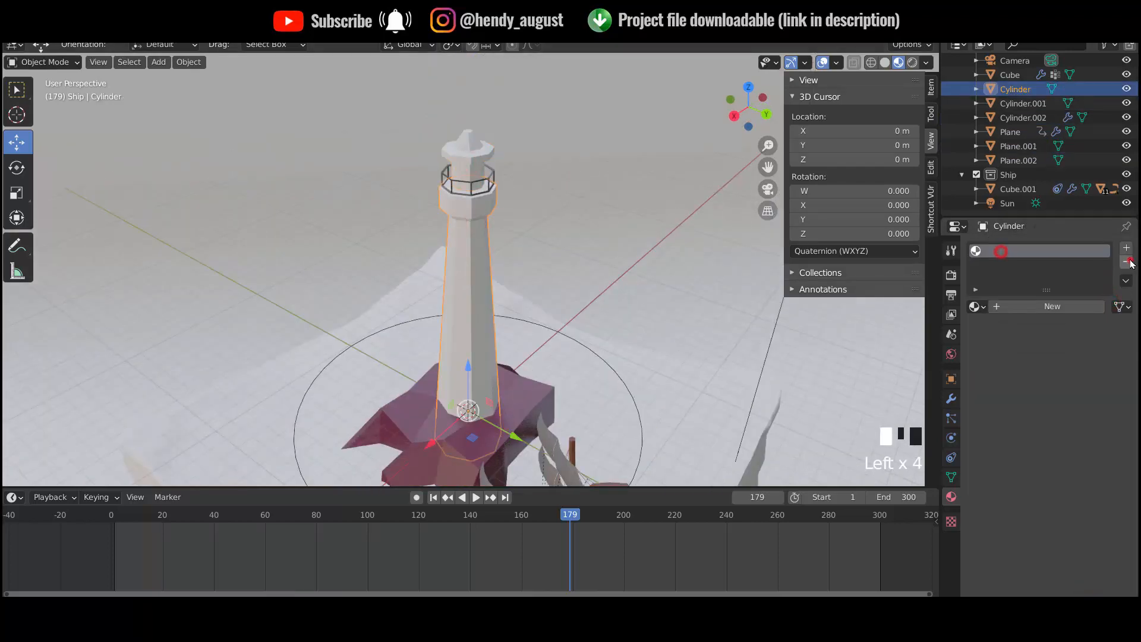
left_click(1050, 308)
middle_click_drag(624, 333, 726, 377)
left_click(1100, 449)
left_click_drag(1107, 246, 1107, 281)
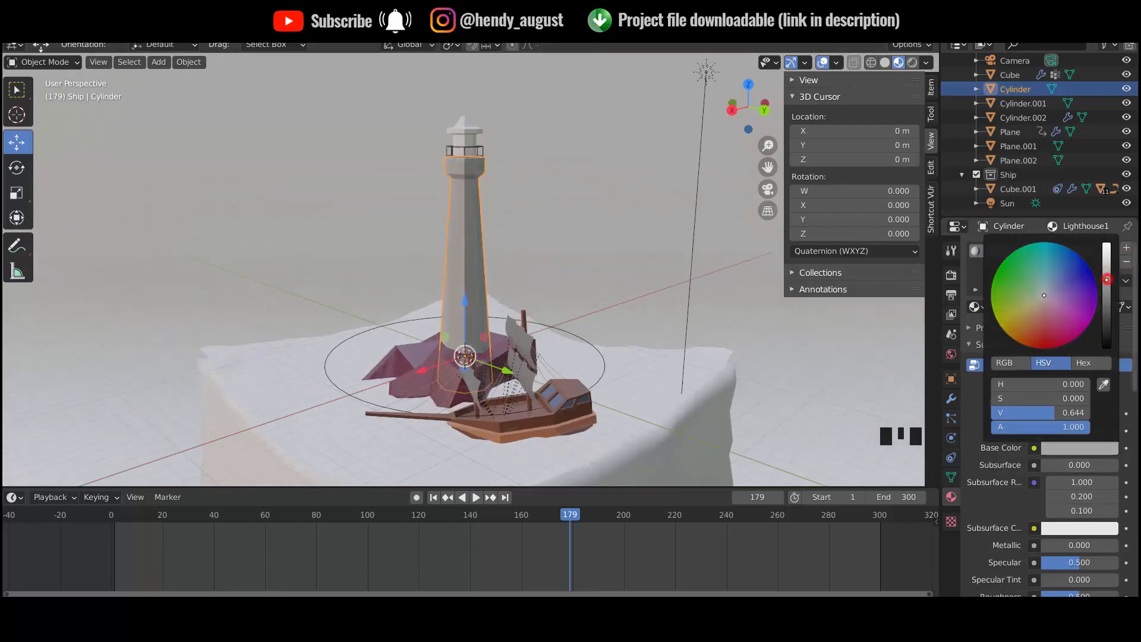
Step: Assign the existing Lighthouse1 material to the lantern room on top of the tower
middle_click_drag(624, 285, 618, 336, "shift")
left_click(459, 181)
left_click(979, 306)
left_click(885, 343)
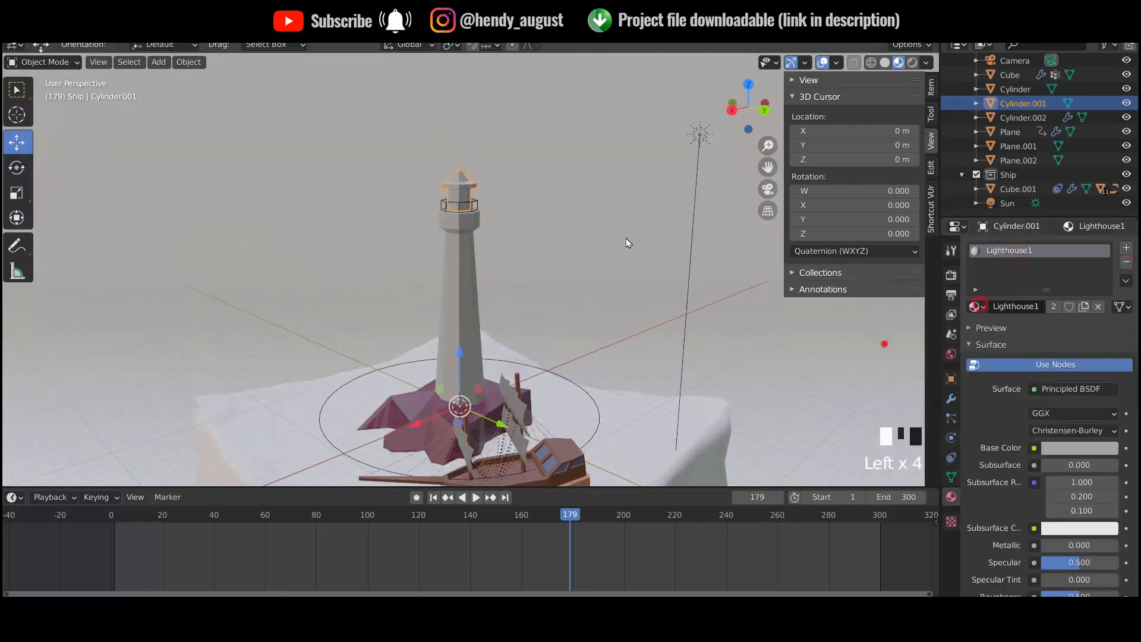
Step: Add a second material slot to the lighthouse tower with a new material named Lighthouse2
middle_click_drag(626, 242, 619, 250)
left_click(479, 288)
key("Tab")
middle_click_drag(471, 310, 503, 297)
left_click(1127, 247)
left_click(1005, 264)
left_click(1052, 334)
double_click(1004, 264)
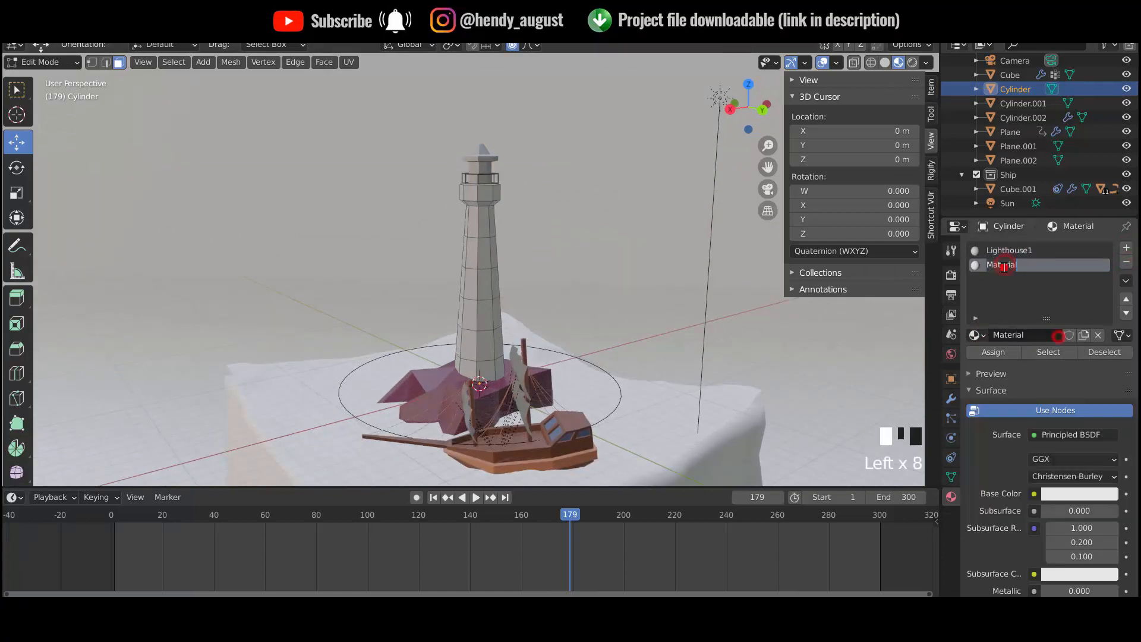
Step: Set the Lighthouse2 base color to dark green and assign the material to alternating bands of the tower
left_click(1060, 494)
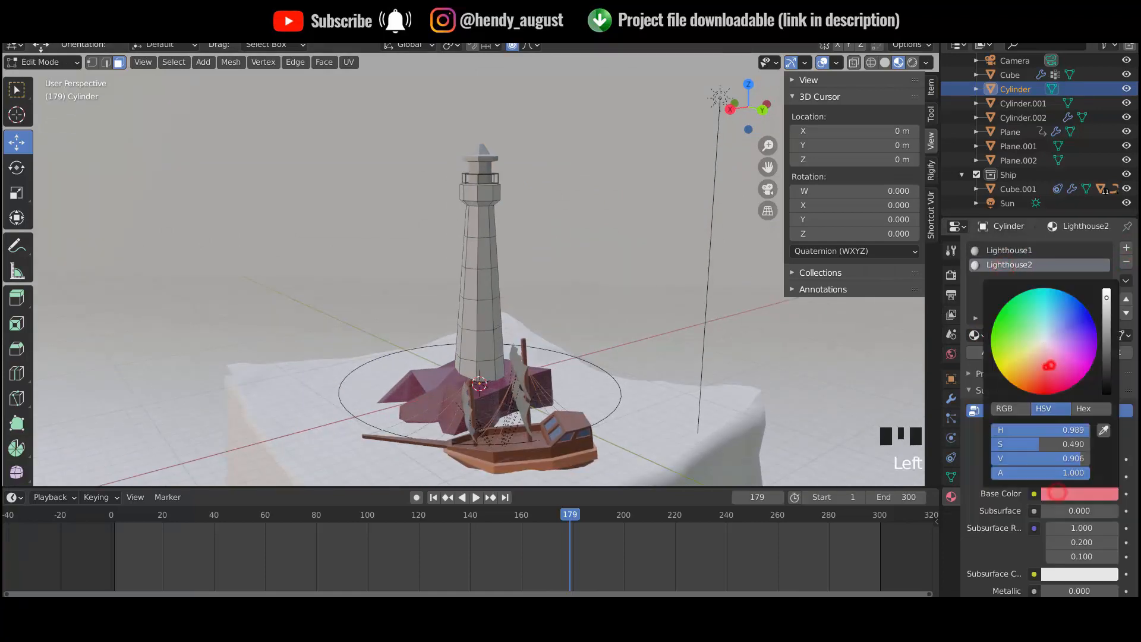
left_click_drag(1061, 338, 1036, 331)
left_click(1107, 356)
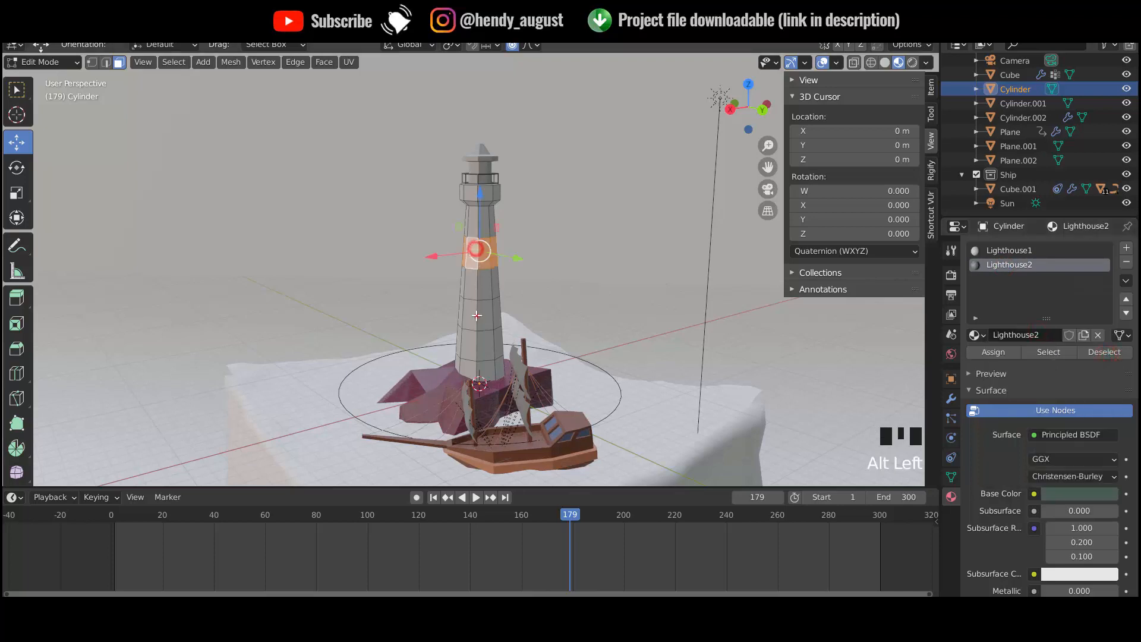
key("Tab")
Step: Add a second material slot holding Lighthouse2 to the lantern room on top of the lighthouse
middle_click_drag(625, 318, 505, 197)
left_click(477, 169)
key("Tab")
scroll(476, 169, "up", 4)
left_click(474, 256, "alt")
left_click(479, 252)
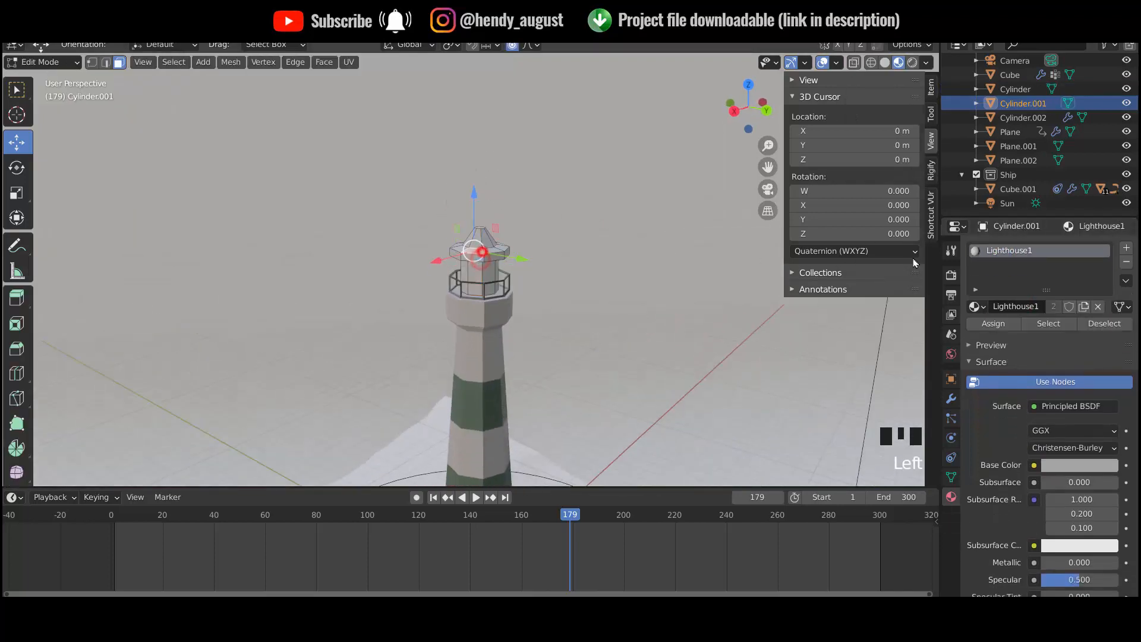
left_click(1125, 246)
left_click(977, 329)
left_click(862, 388)
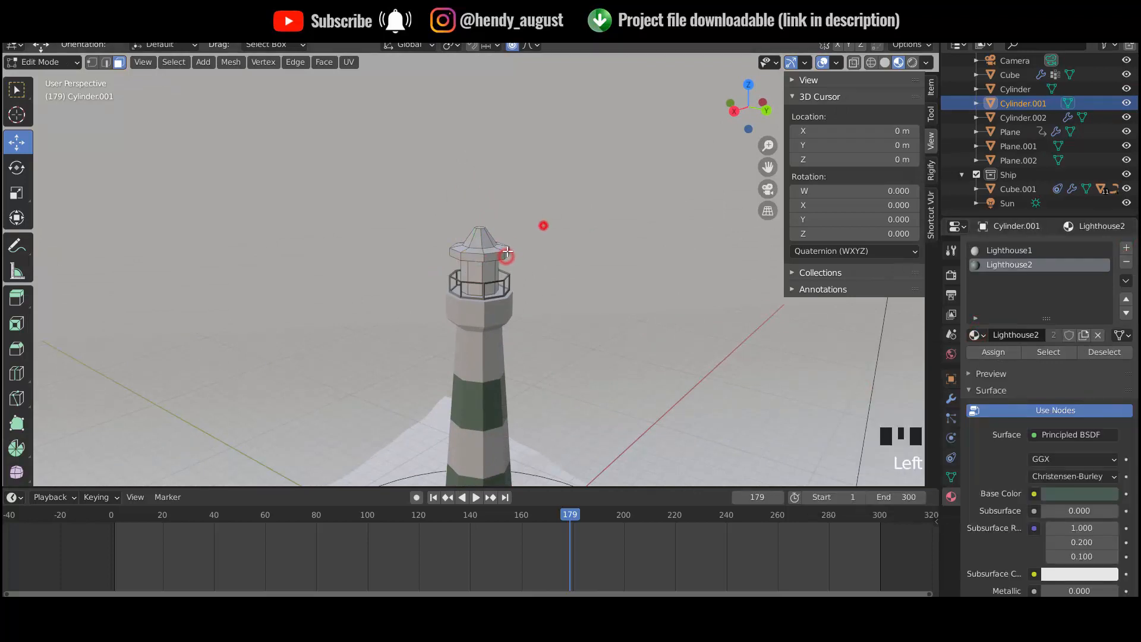
Step: Assign the Lighthouse2 material to the selected roof faces of the lantern room
scroll(507, 254, "up", 5)
middle_click_drag(546, 277, 612, 285)
left_click(990, 352)
scroll(564, 333, "down", 1)
key("Tab")
Step: Inset a single face in a light band on the side of the lighthouse tower
scroll(630, 345, "down", 3)
scroll(630, 342, "down", 3)
middle_click_drag(612, 285, 632, 263, "shift")
scroll(600, 220, "down", 2)
key("Tab")
key("Tab")
left_click(476, 244)
middle_click_drag(559, 244, 559, 274)
key("Tab")
scroll(505, 267, "up", 7)
left_click(17, 348)
left_click(16, 324)
left_click(515, 259)
left_click_drag(556, 274, 547, 273)
Step: Extrude the inset tower face inward by about 0.516 m to form a window recess
key("e")
left_click(542, 270)
middle_click_drag(543, 270, 639, 261)
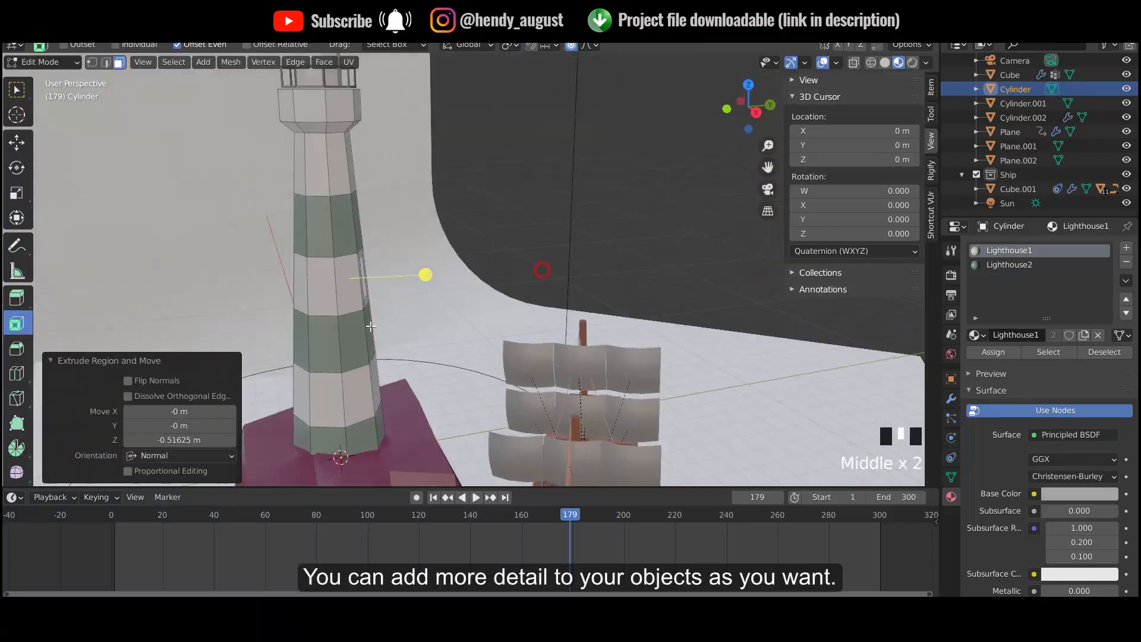
Step: Inset a face in the tower's lowest light band and extrude it inward by about 0.282 m as a window recess
middle_click_drag(452, 297, 645, 261, "shift")
left_click(479, 340)
middle_click_drag(552, 349, 523, 351)
left_click_drag(426, 370, 446, 367)
key("e")
left_click(454, 370)
Step: Inset a face in the tower's uppermost light band and extrude it inward to form another window recess
middle_click_drag(595, 309, 464, 298)
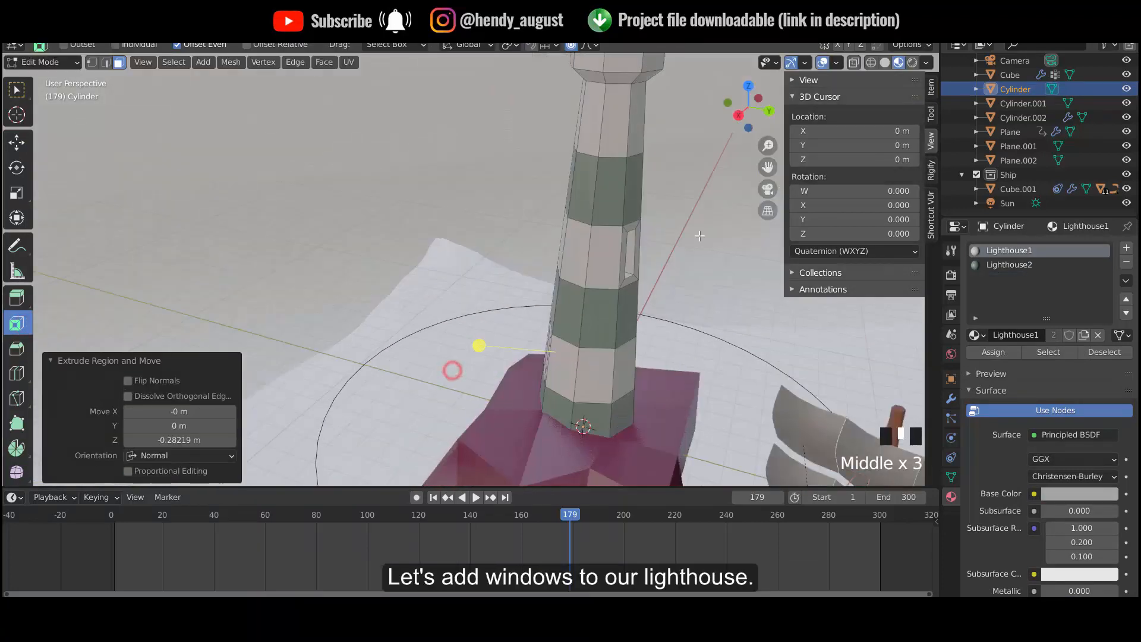
middle_click_drag(696, 235, 627, 142)
left_click(625, 137)
left_click_drag(625, 138, 612, 133)
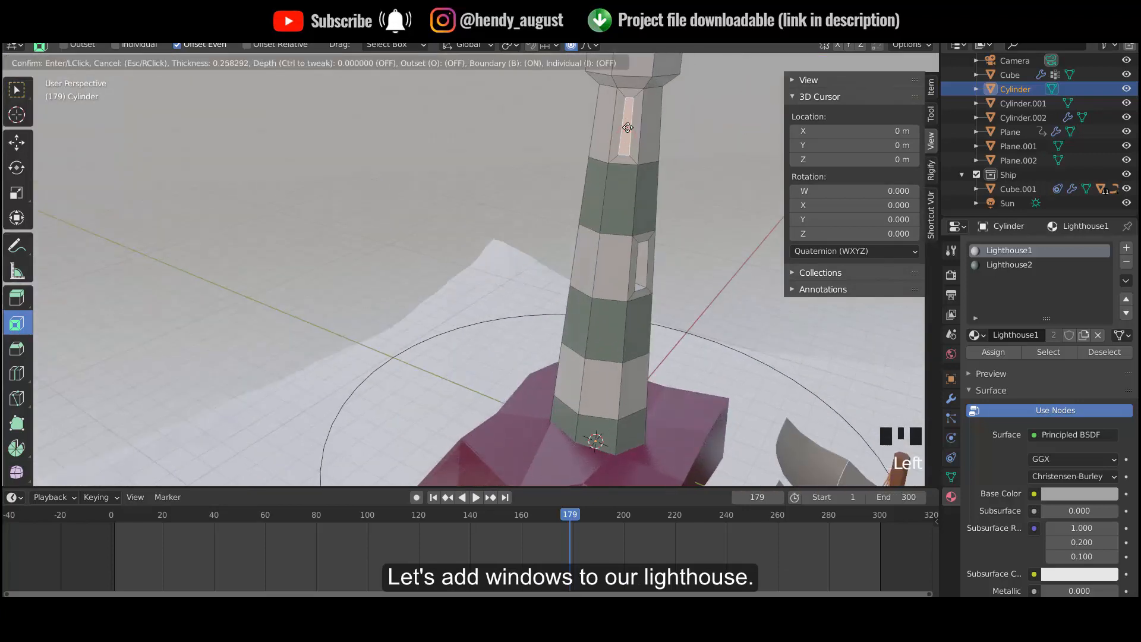
key("e")
middle_click_drag(608, 140, 594, 256)
left_click(628, 135)
Step: Inset a wall face of the lantern room and extrude it to form a window
key("Tab")
left_click(568, 121)
key("Tab")
left_click(565, 131)
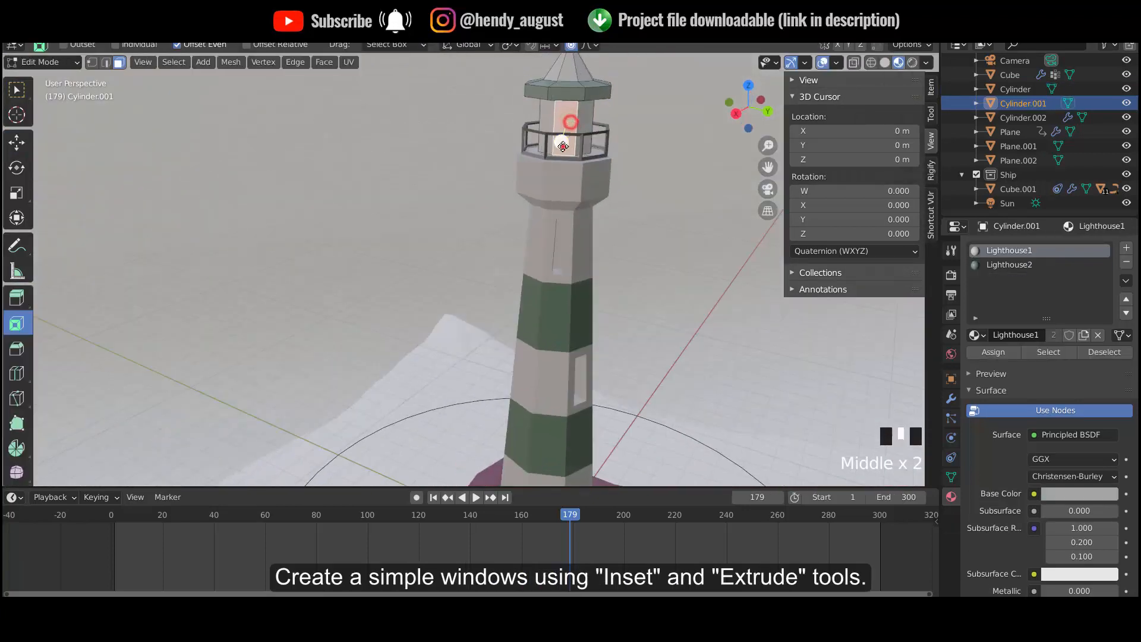
left_click_drag(562, 147, 563, 140)
key("e")
left_click(581, 129)
Step: Add a third material slot holding the Windows material to the lighthouse tower
key("Tab")
scroll(589, 279, "down", 6)
middle_click_drag(585, 291, 607, 296)
left_click(502, 297)
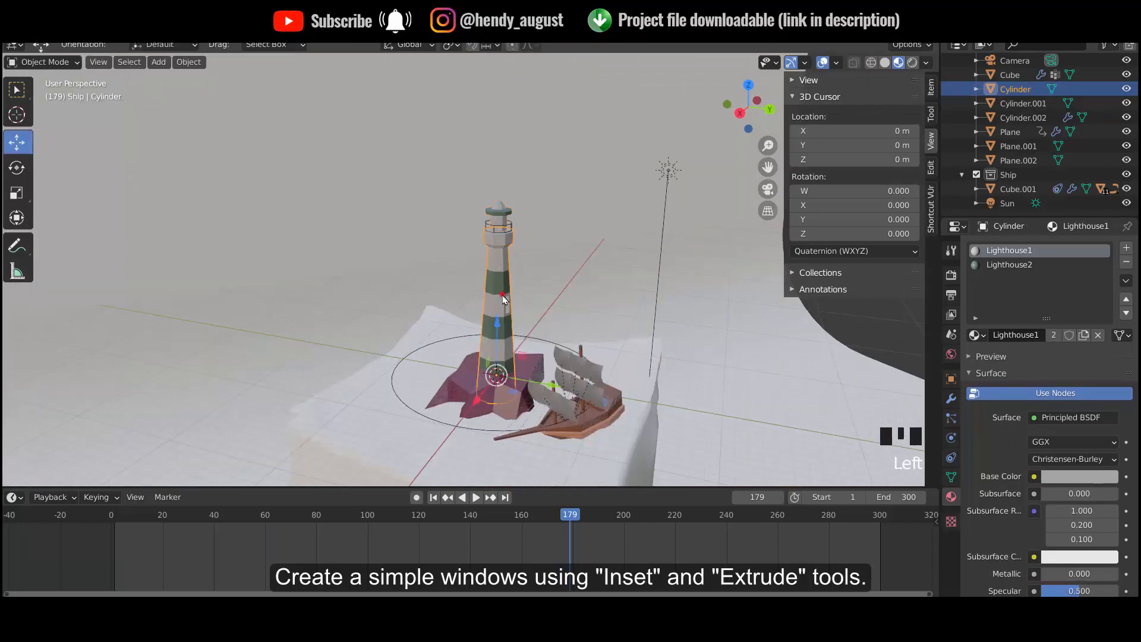
scroll(503, 296, "up", 3)
left_click(1127, 247)
left_click(977, 334)
left_click(869, 453)
Step: Select the recessed window faces on all three light bands of the tower and assign the Windows material to them
scroll(576, 333, "up", 5)
key("Tab")
middle_click_drag(653, 370, 624, 343)
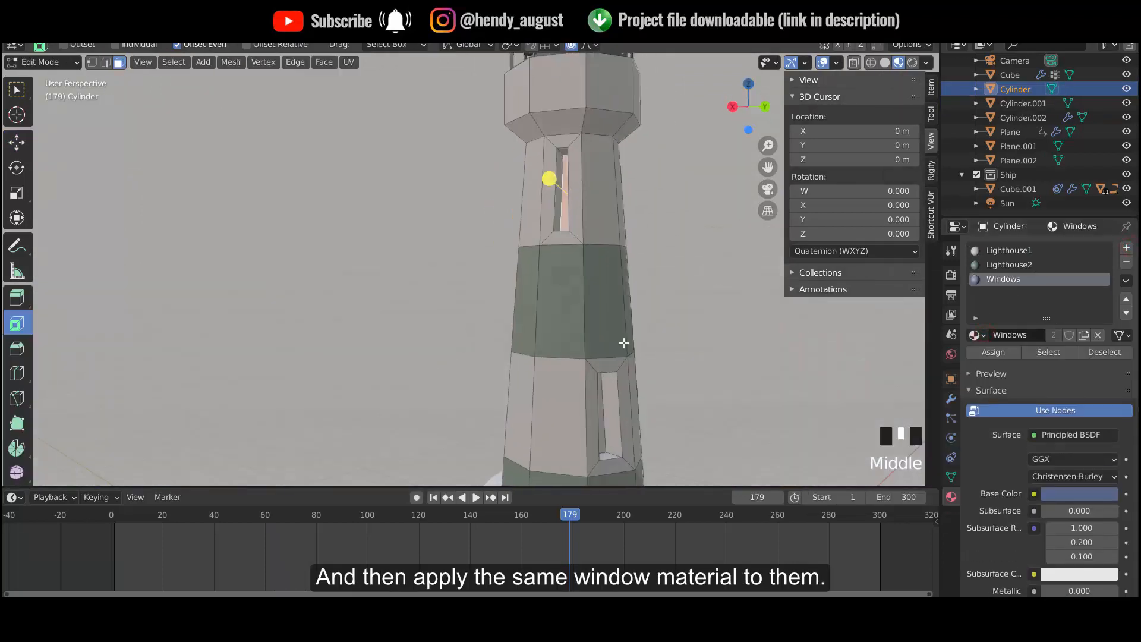
left_click(21, 144)
scroll(565, 368, "down", 2)
left_click(554, 367, "shift")
middle_click_drag(499, 386, 612, 410)
left_click(483, 426, "shift")
left_click(1000, 278)
left_click(992, 349)
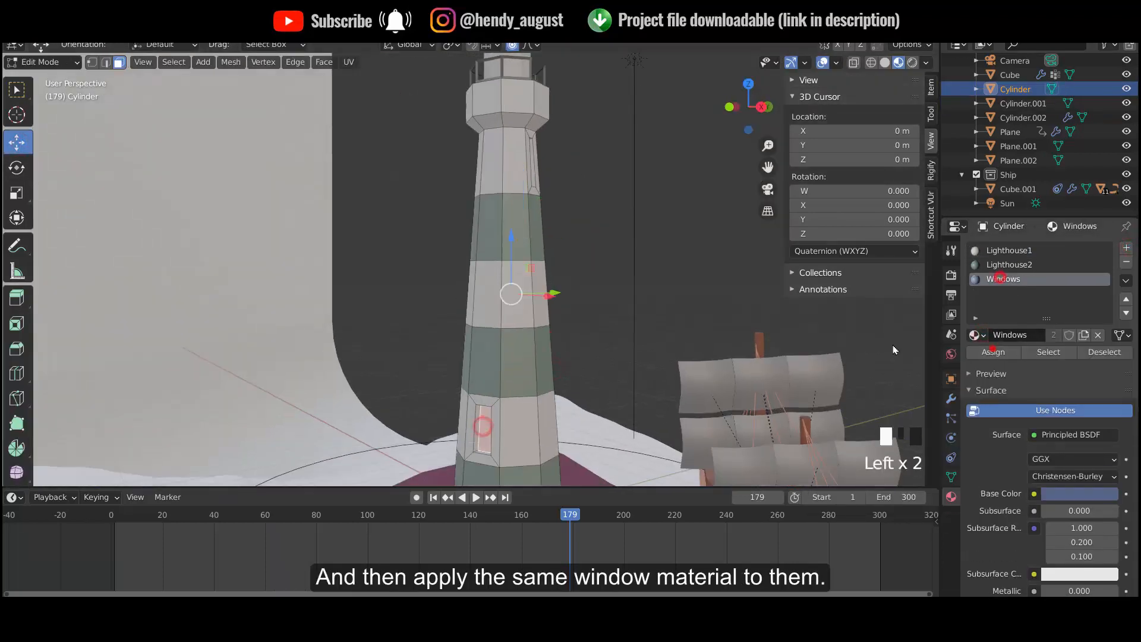
Step: Add a Windows material slot to the lantern room and assign it to the selected window face
key("Tab")
scroll(680, 244, "down", 3)
middle_click_drag(796, 285, 654, 232)
left_click(618, 196)
key("Tab")
middle_click_drag(619, 196, 640, 185, "shift")
left_click(1126, 248)
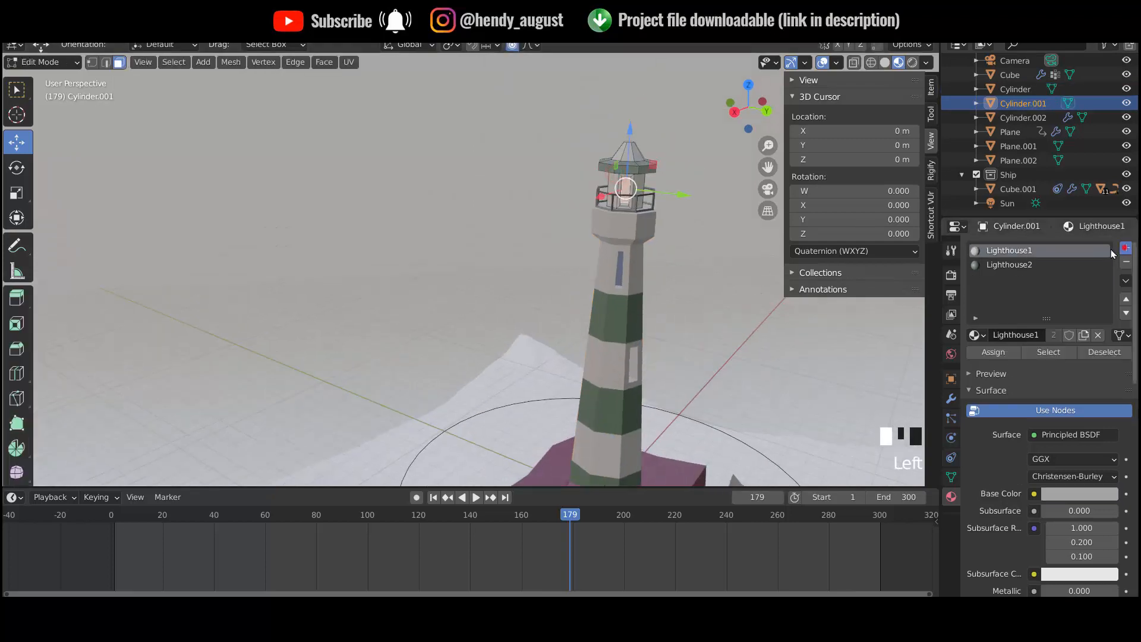
left_click(975, 335)
left_click(850, 436)
key("Tab")
scroll(614, 369, "down", 2)
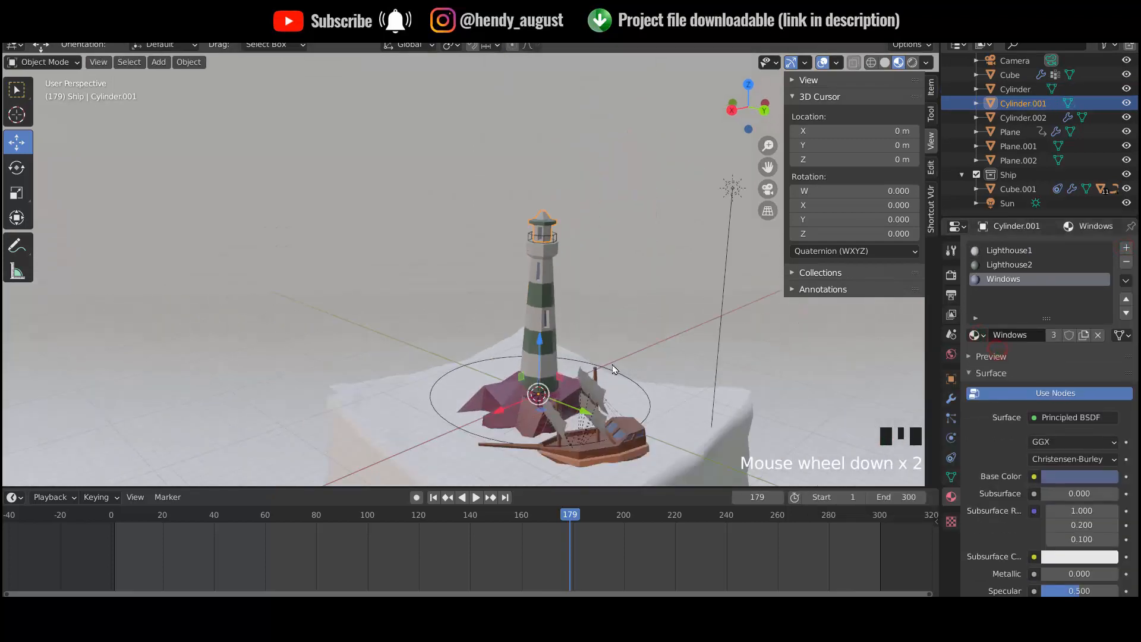
Step: Change the base color of the Cliff material to an orange-brown
middle_click_drag(614, 369, 610, 377)
left_click(525, 346)
left_click(1085, 446)
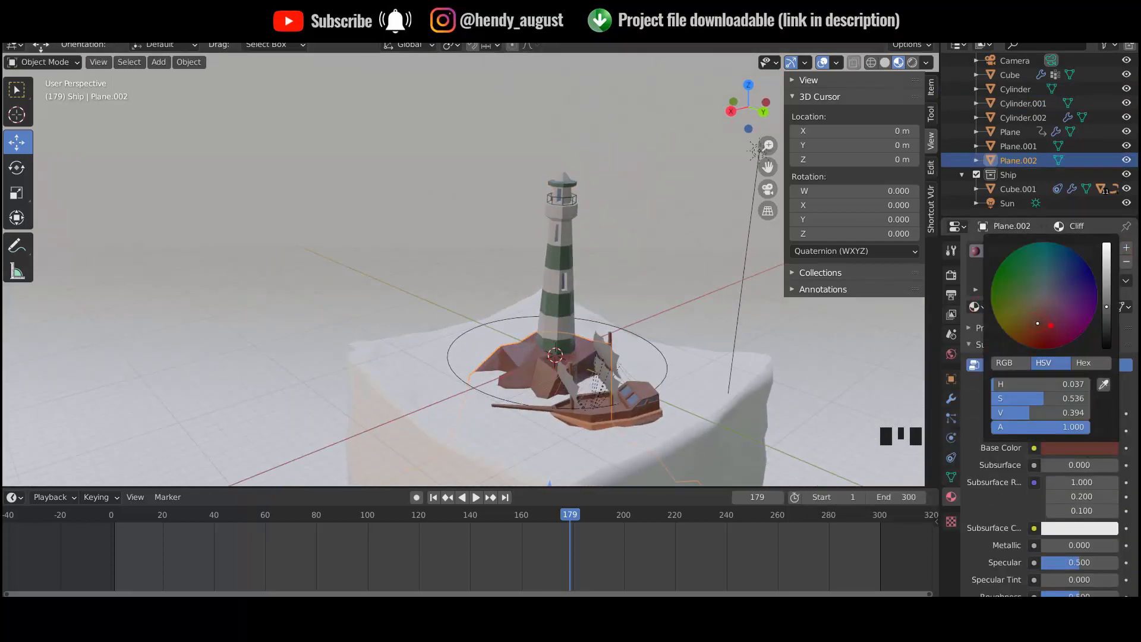
scroll(743, 380, "down", 2)
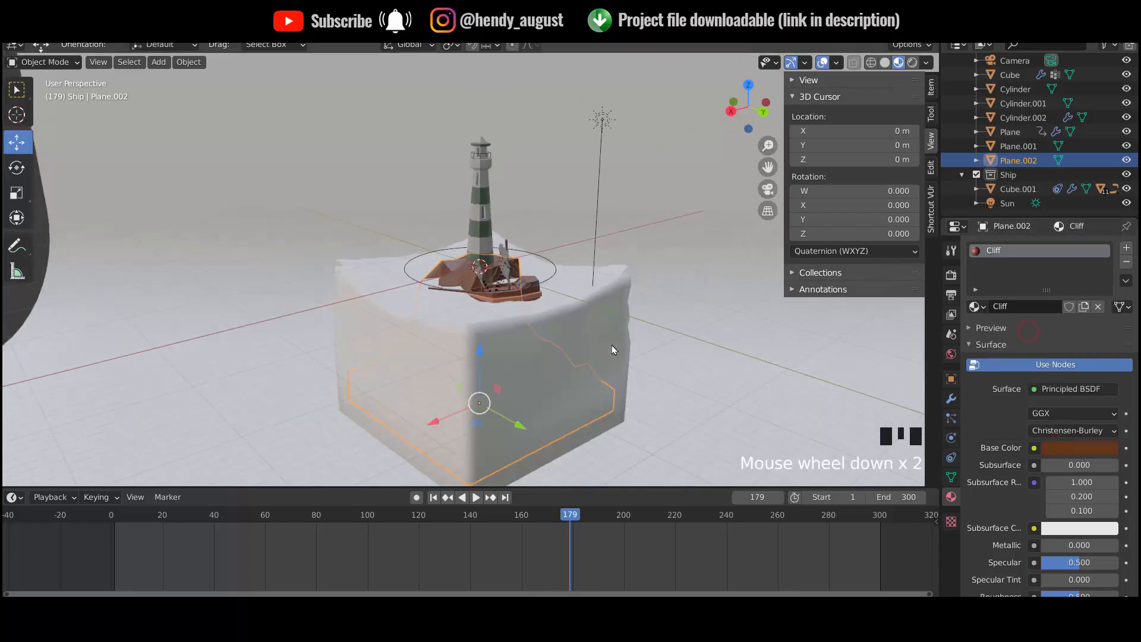
Step: Rename the material of the ocean block to Ocean Depth
left_click(612, 344)
middle_click_drag(612, 343, 633, 324)
left_click(1046, 306)
double_click(998, 250)
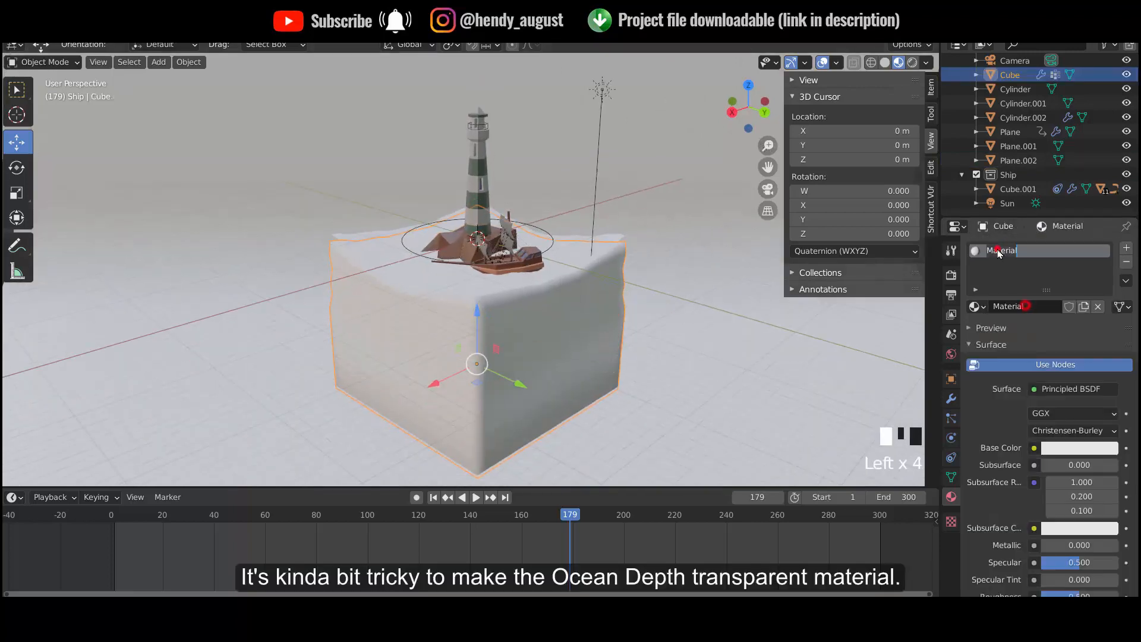
type("Ocean Depth")
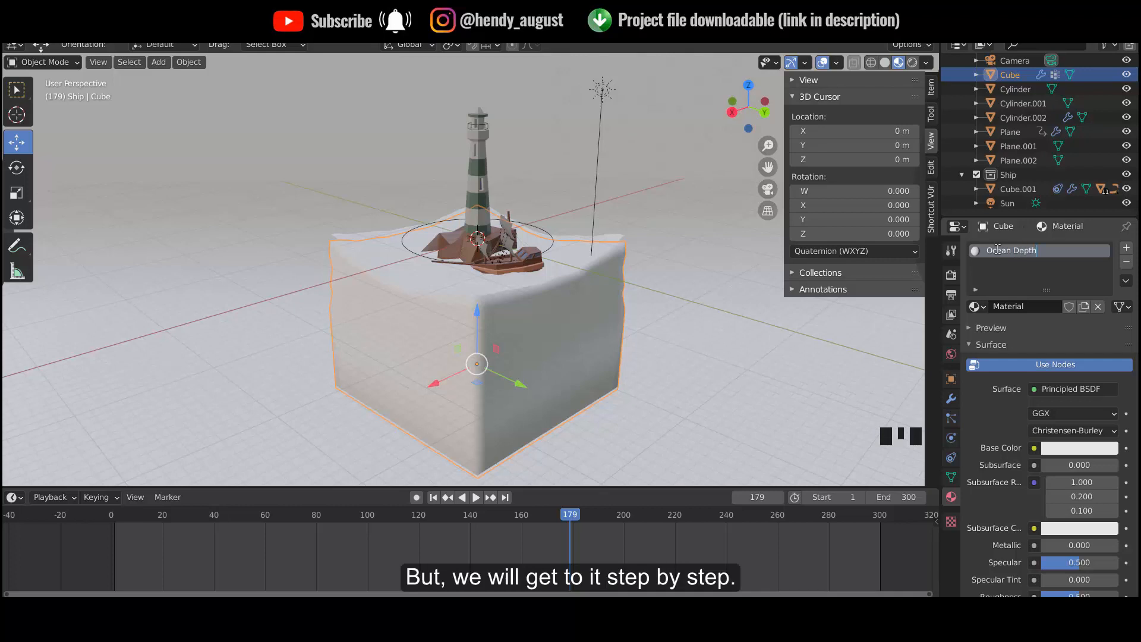
Step: Set the Ocean Depth base color to a muted dark teal with hue 0.530, saturation 0.238 and value 0.494
left_click(1070, 450)
left_click_drag(1065, 311, 1046, 283)
left_click_drag(1107, 306, 1107, 296)
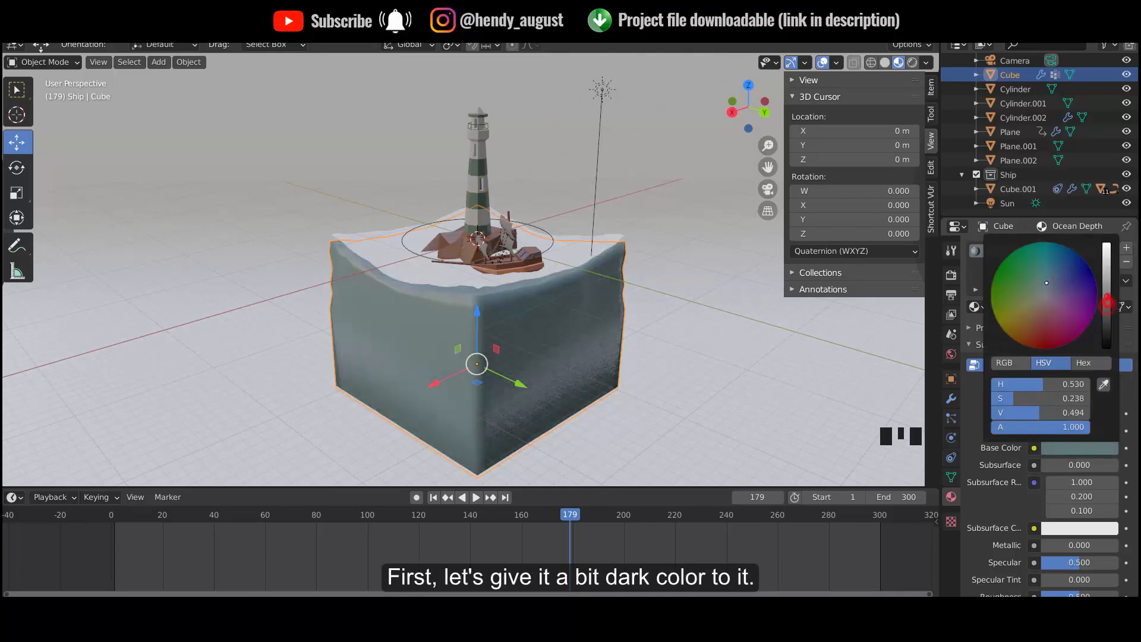
middle_click_drag(837, 368, 838, 380)
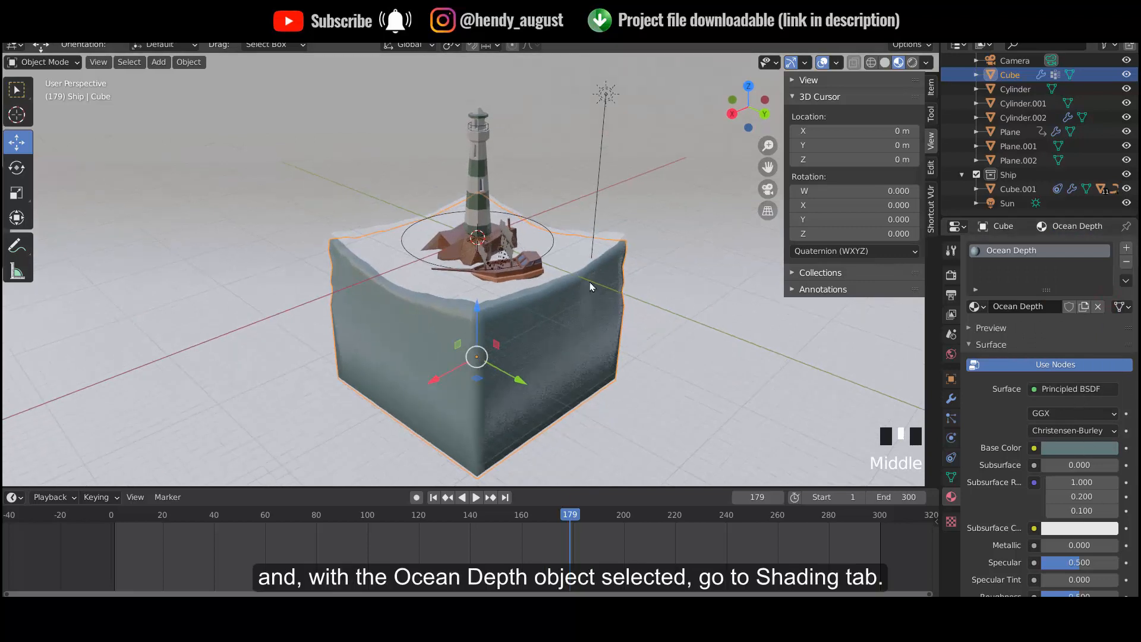
middle_click_drag(613, 318, 589, 258)
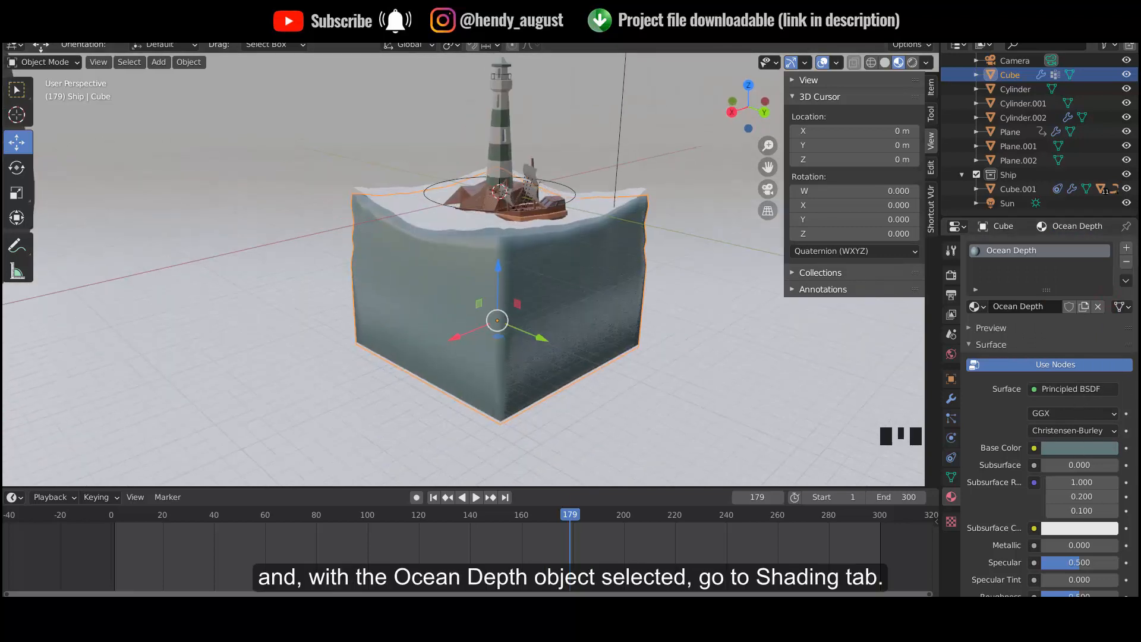
Step: Switch to the Shading workspace and enable Screen Space Refraction for the Ocean Depth material
left_click(526, 30)
left_click(613, 267)
left_click(897, 62)
left_click(574, 250)
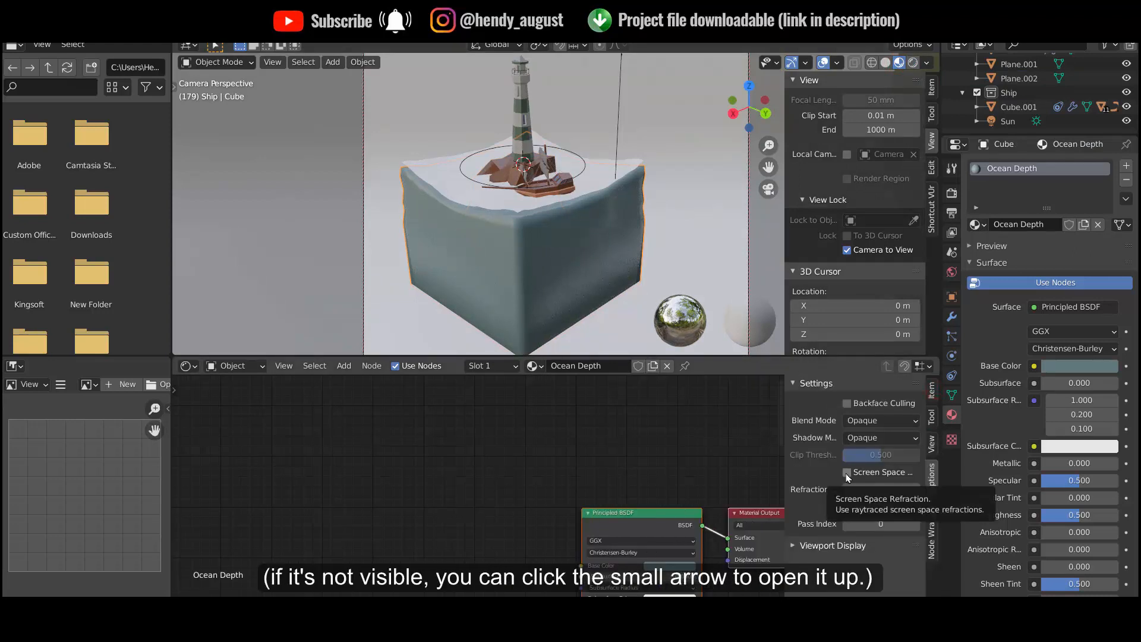
left_click(848, 473)
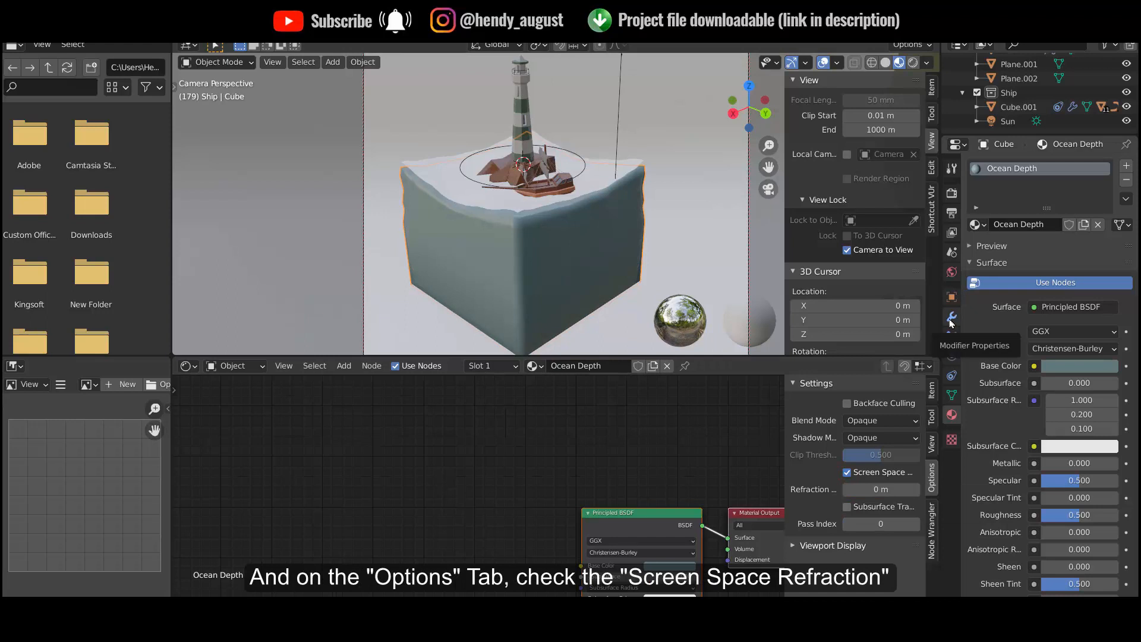
Step: Enable Screen Space Reflections with Refraction in the Eevee render settings
left_click(951, 213)
left_click(952, 232)
left_click(951, 213)
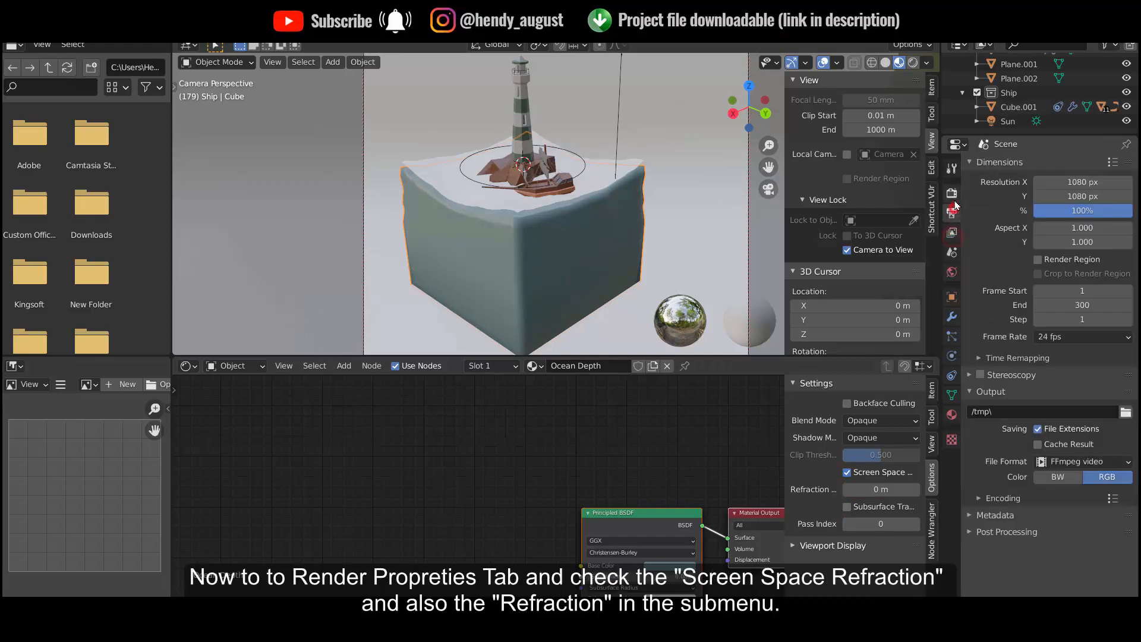
left_click(951, 193)
left_click(1033, 347)
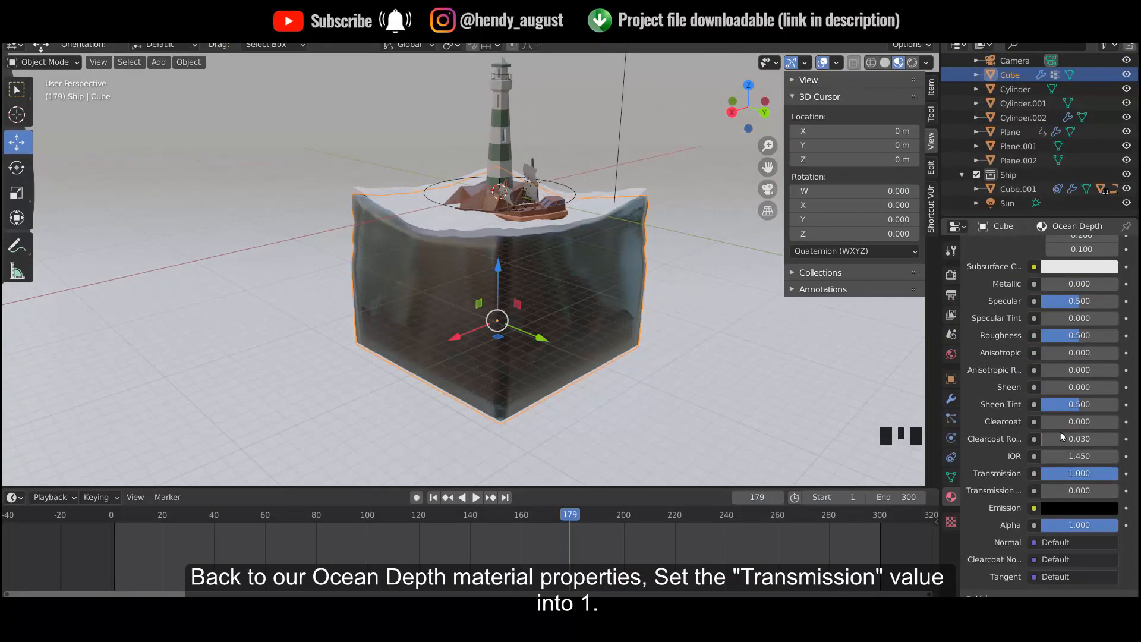
Step: Try an IOR of 2.0 on the Ocean Depth material and lower it to 1.05
left_click_drag(1081, 454, 701, 344)
left_click(784, 401)
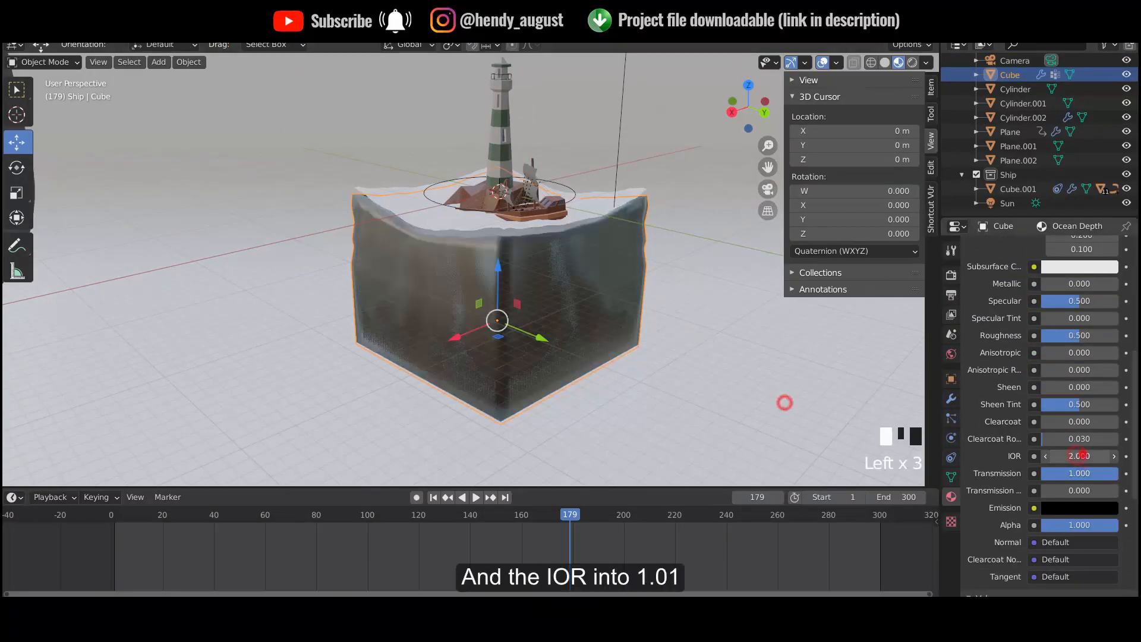
left_click(1045, 456)
type("1.05")
key("Return")
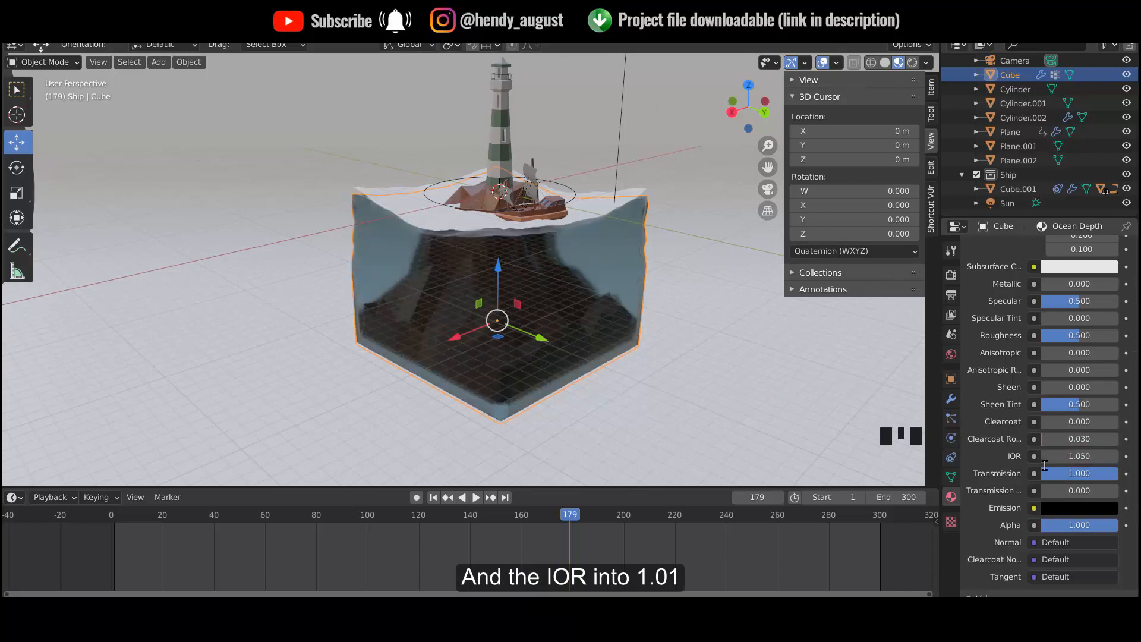
Step: Fine-tune the IOR of the Ocean Depth material by comparing different values, settling on 1.01
middle_click_drag(552, 333, 529, 324)
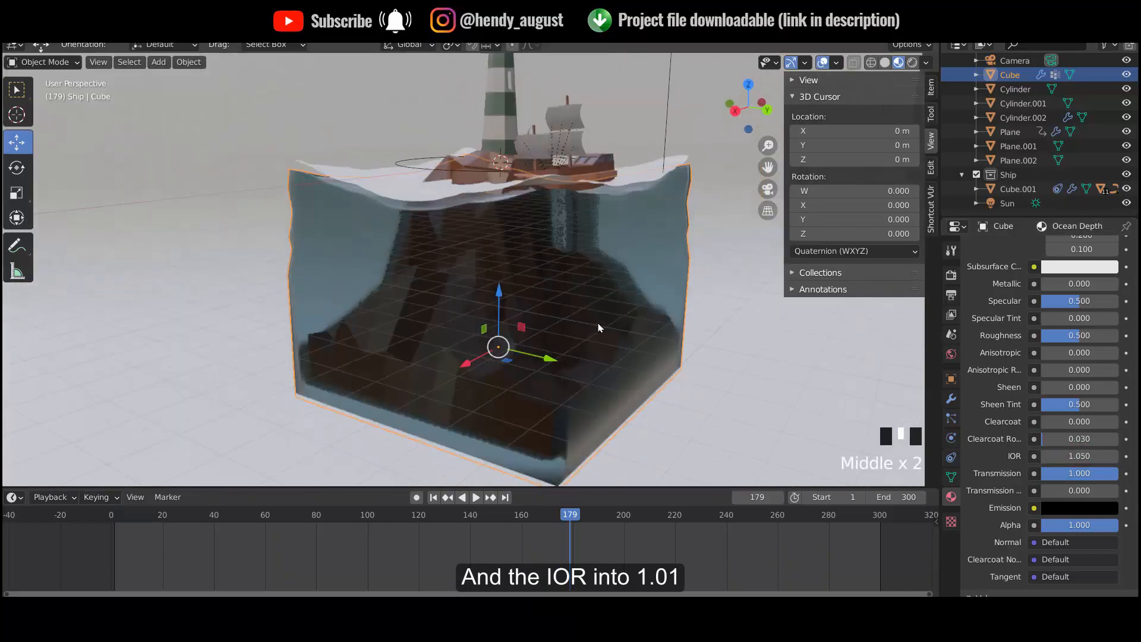
type("1")
left_click(621, 382)
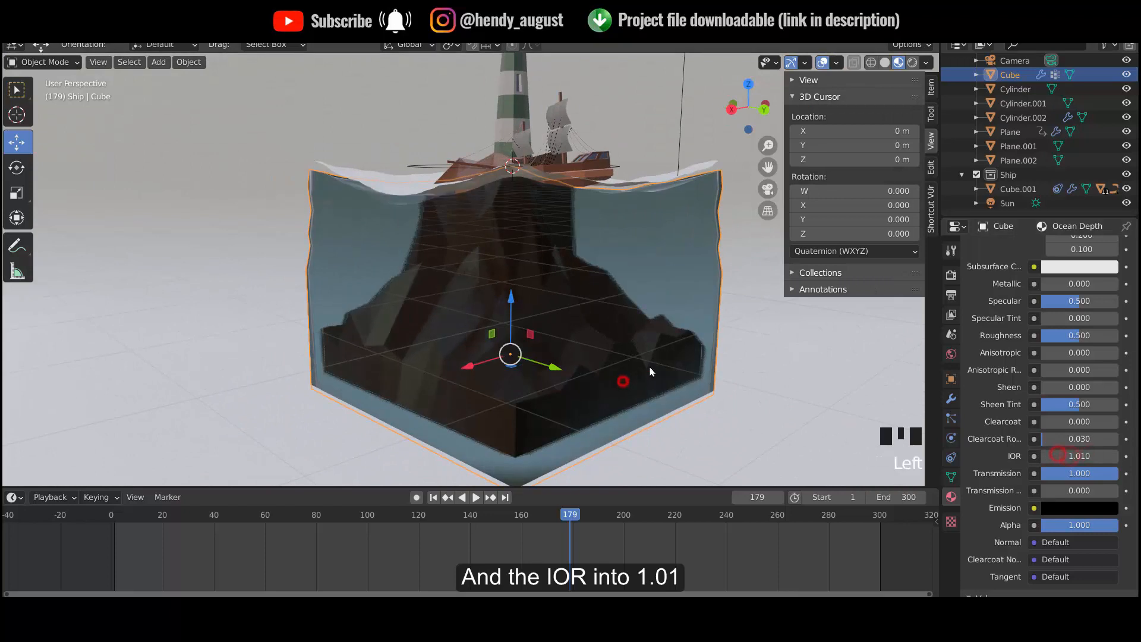
middle_click_drag(650, 369, 654, 379)
scroll(654, 378, "down", 1)
left_click(1100, 456)
type("4")
key("Return")
left_click_drag(1069, 456, 1059, 456)
left_click(1082, 456)
type("2")
key("Return")
middle_click_drag(626, 351, 608, 340)
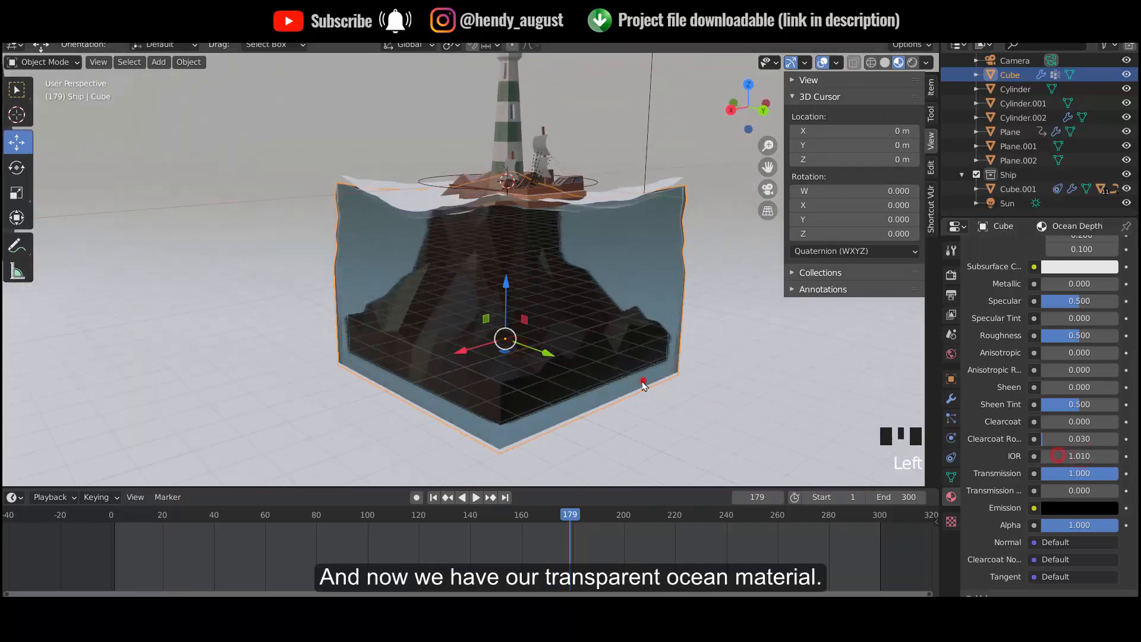
Step: Scale up the cliff slightly so its base reaches the sides of the ocean block
middle_click_drag(642, 383, 637, 364)
left_click(674, 285)
left_click(674, 286)
left_click(674, 284)
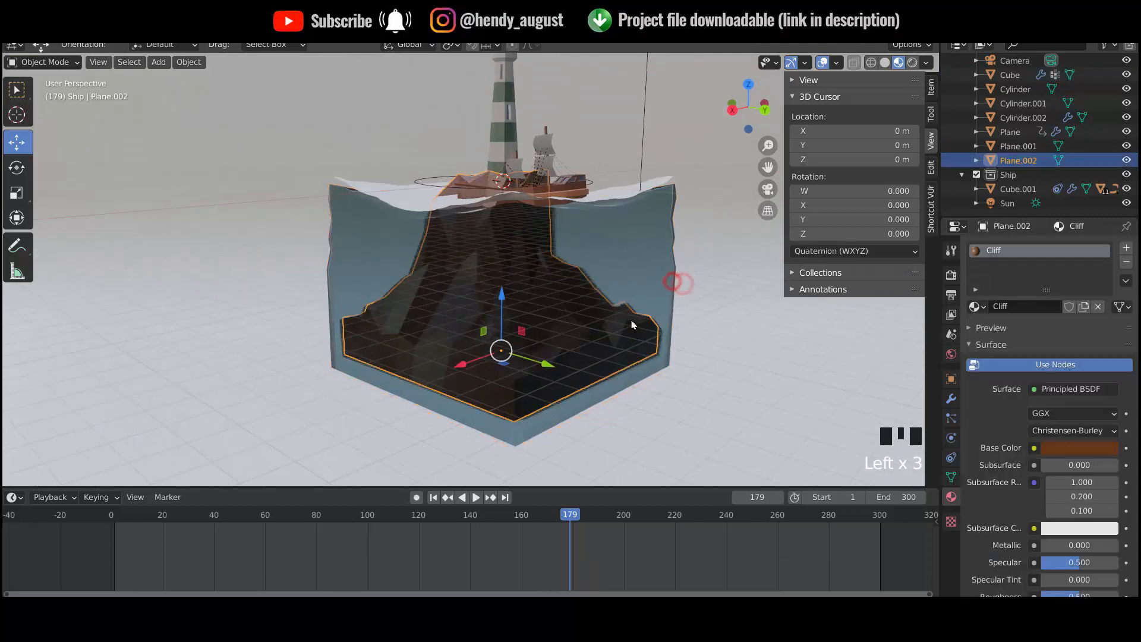
mouse_move(502, 308)
left_mouse_down()
mouse_move(501, 335)
mouse_move(500, 319)
left_mouse_up()
key("ctrl+z")
key("s")
left_click(583, 294)
Step: Create a new material on the ocean surface plane
left_click(610, 246)
middle_click_drag(609, 278, 598, 315)
left_click(588, 233)
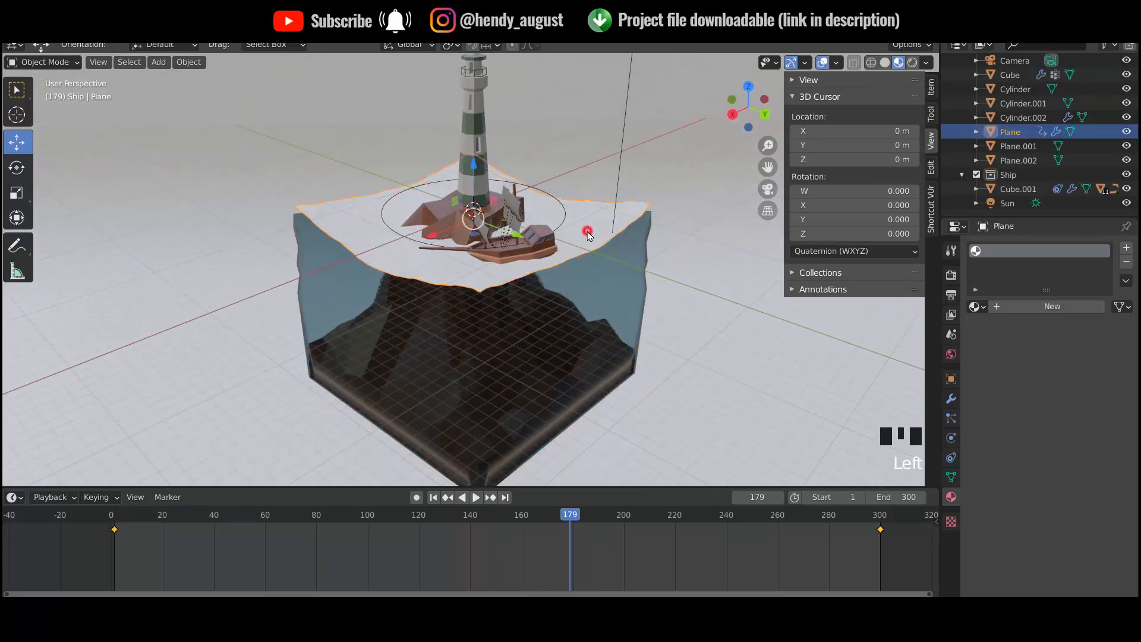
left_click(1027, 306)
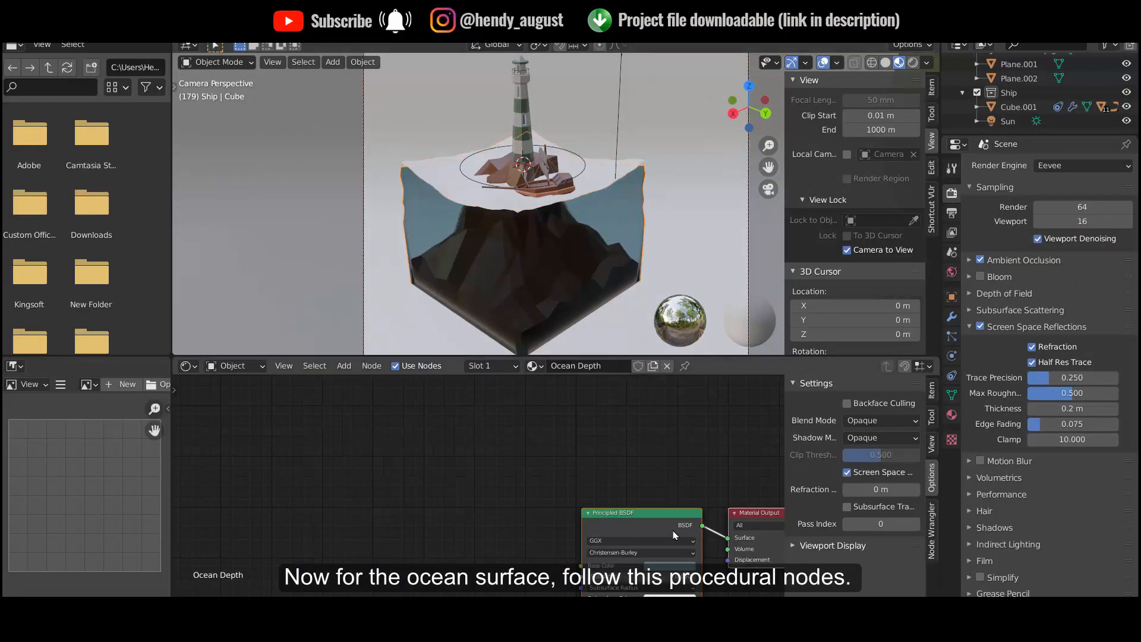
Step: Open the hex value of the Ocean Depth base color, and select the ocean surface plane to show its material nodes
left_click(674, 567)
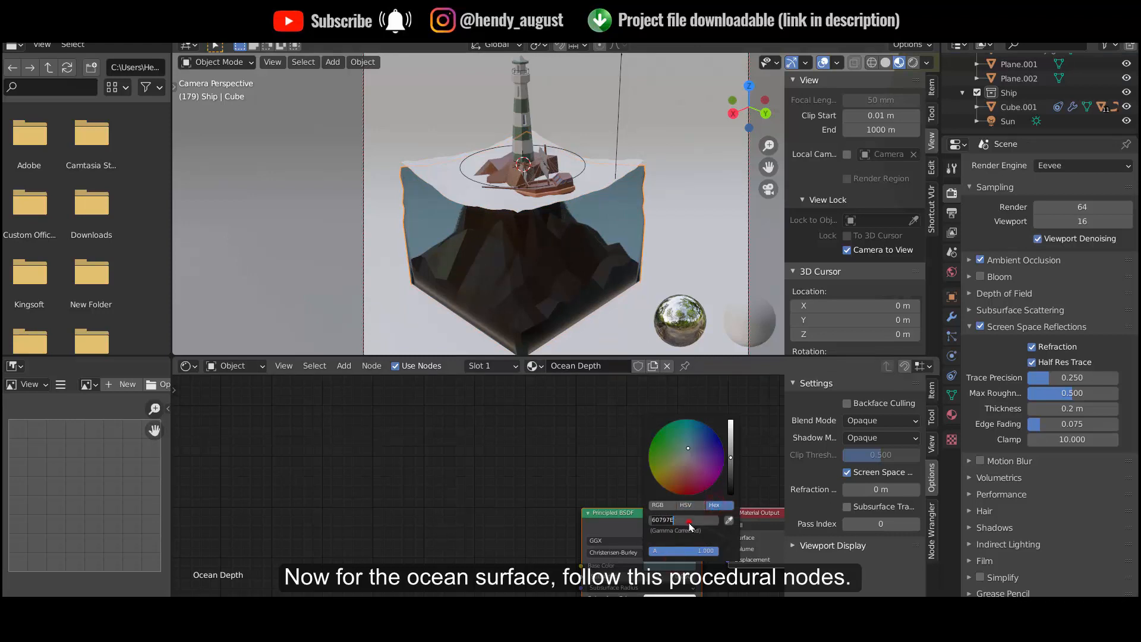
left_click(653, 257)
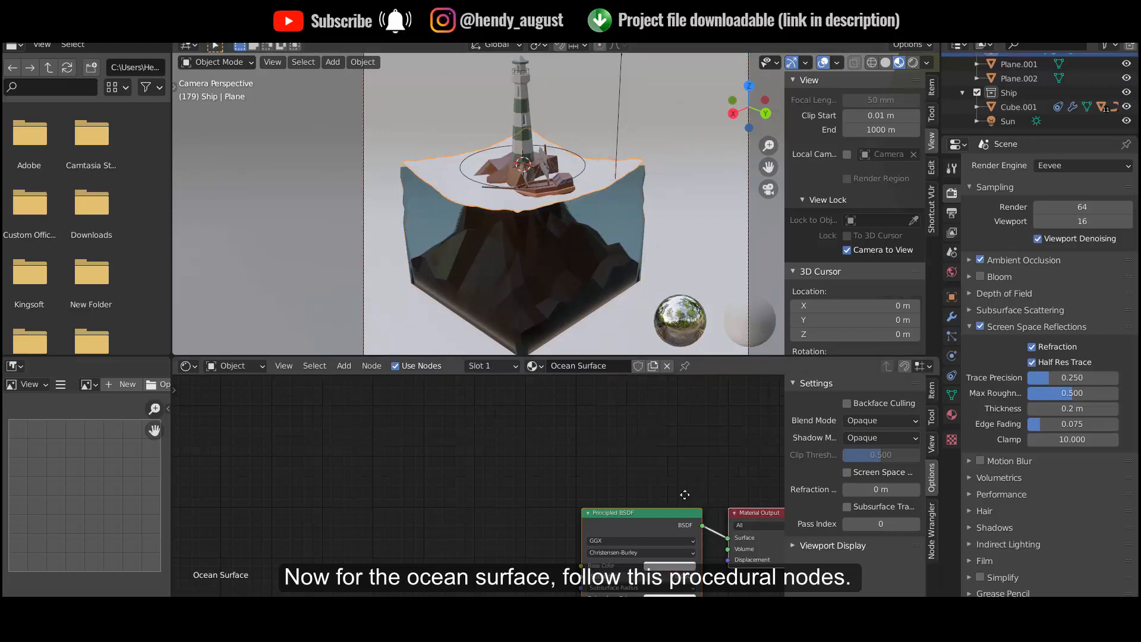
middle_click_drag(691, 481, 524, 409)
left_click(609, 191)
left_click(642, 169)
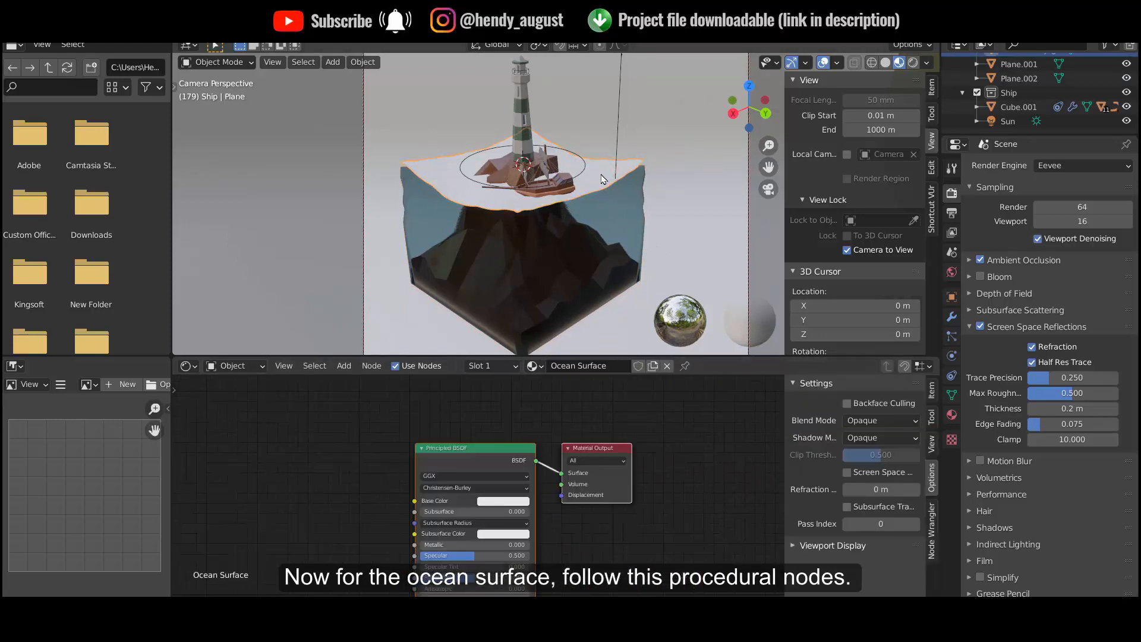
Step: Add a ColorRamp node beside the Principled BSDF in the Ocean Surface material
left_click(346, 381)
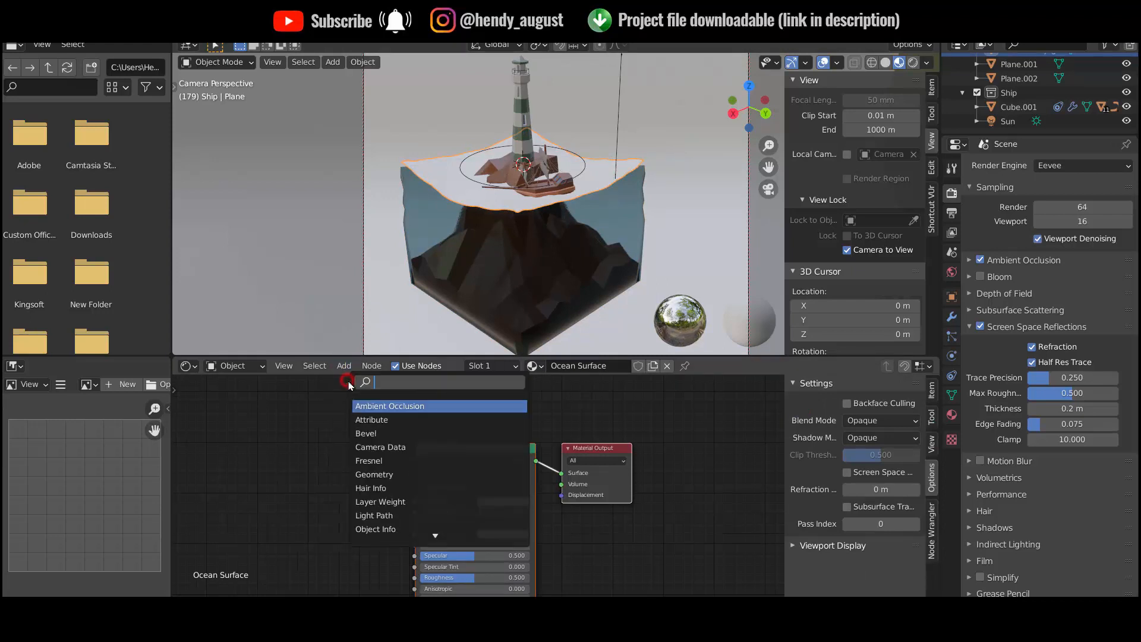
type("cool")
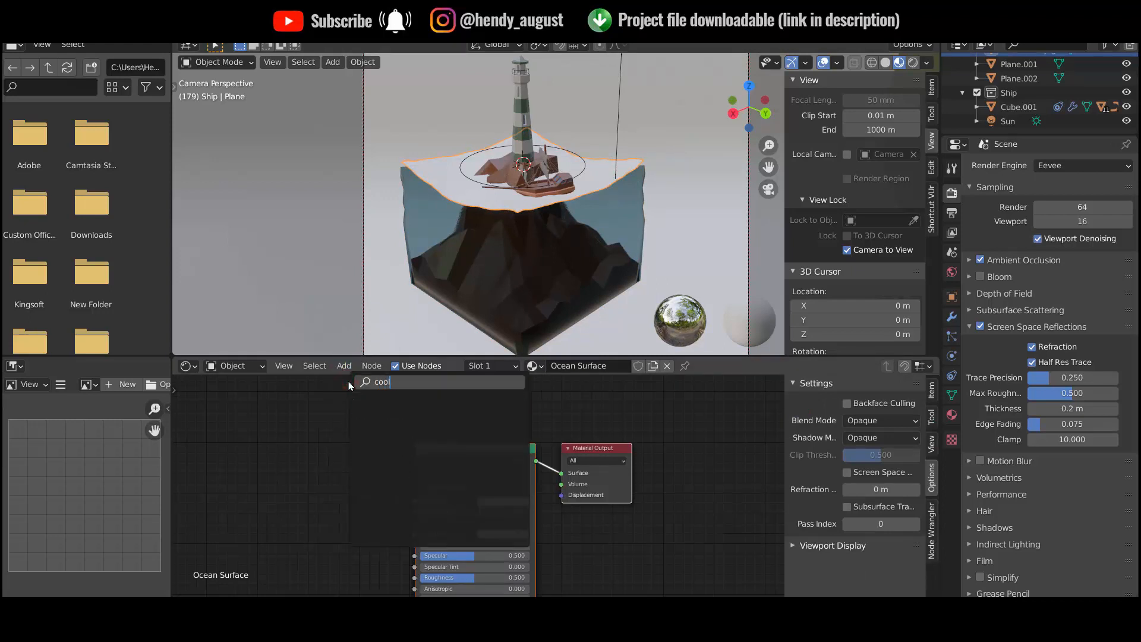
key("BackSpace")
key("BackSpace")
type("l")
key("Down")
key("Return")
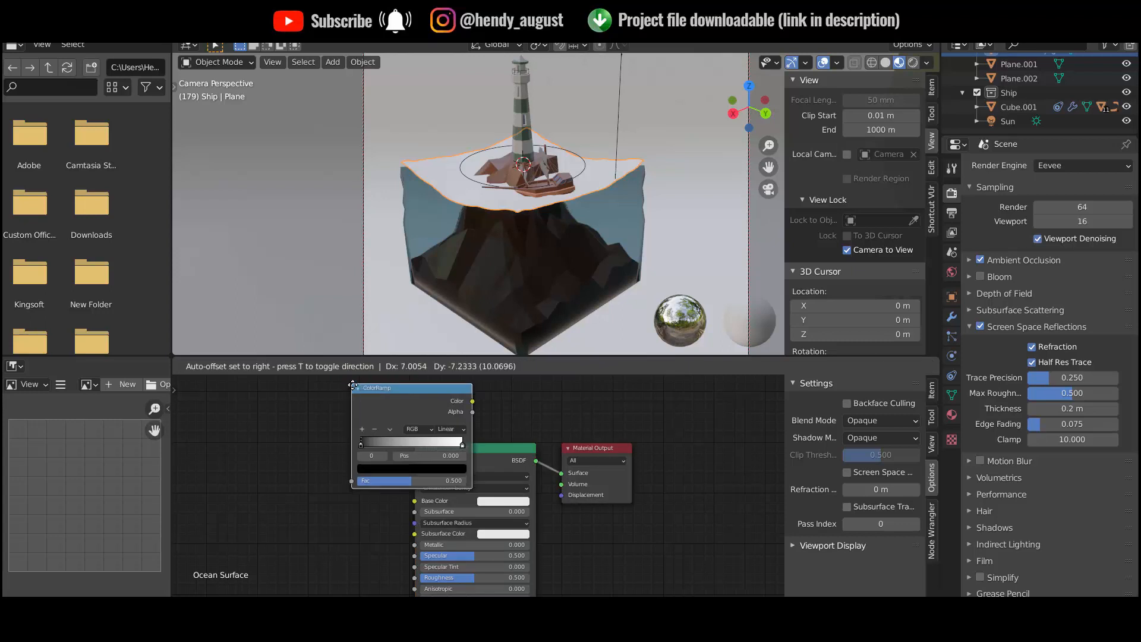
left_click(220, 472)
middle_click_drag(410, 442, 638, 428)
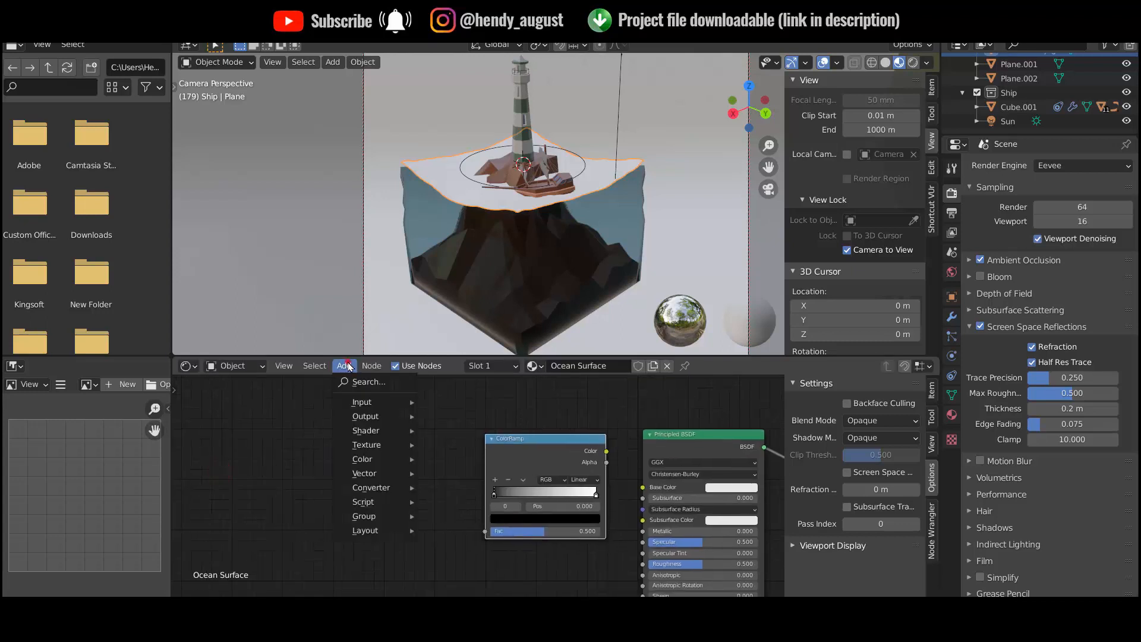
Step: Add a Separate XYZ node beside the ColorRamp in the Ocean Surface material
left_click(347, 382)
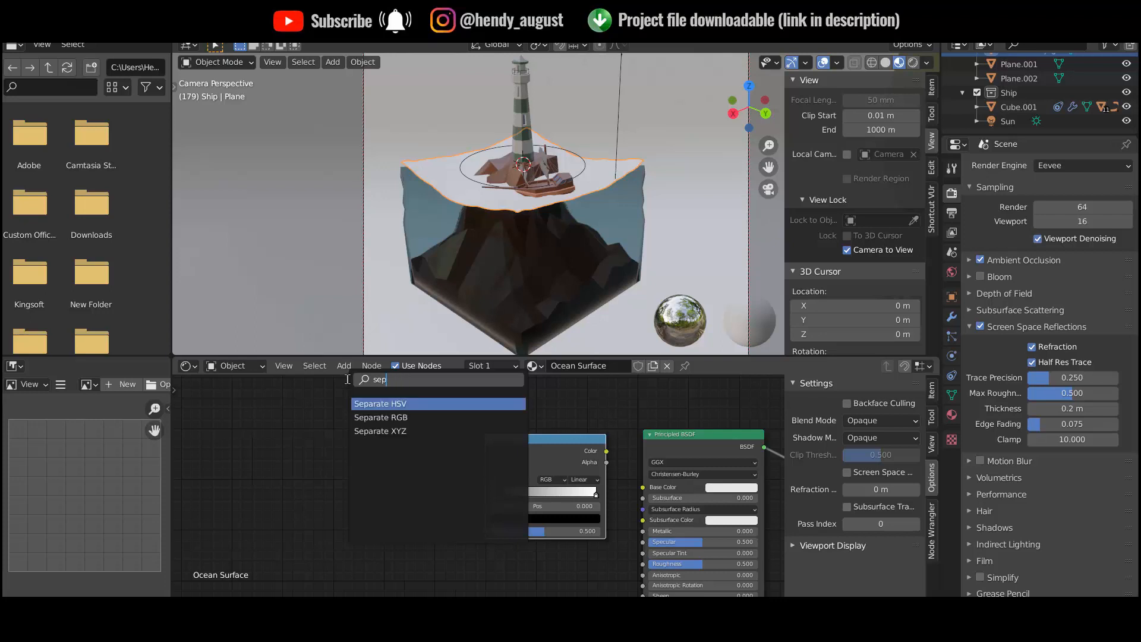
left_click(379, 431)
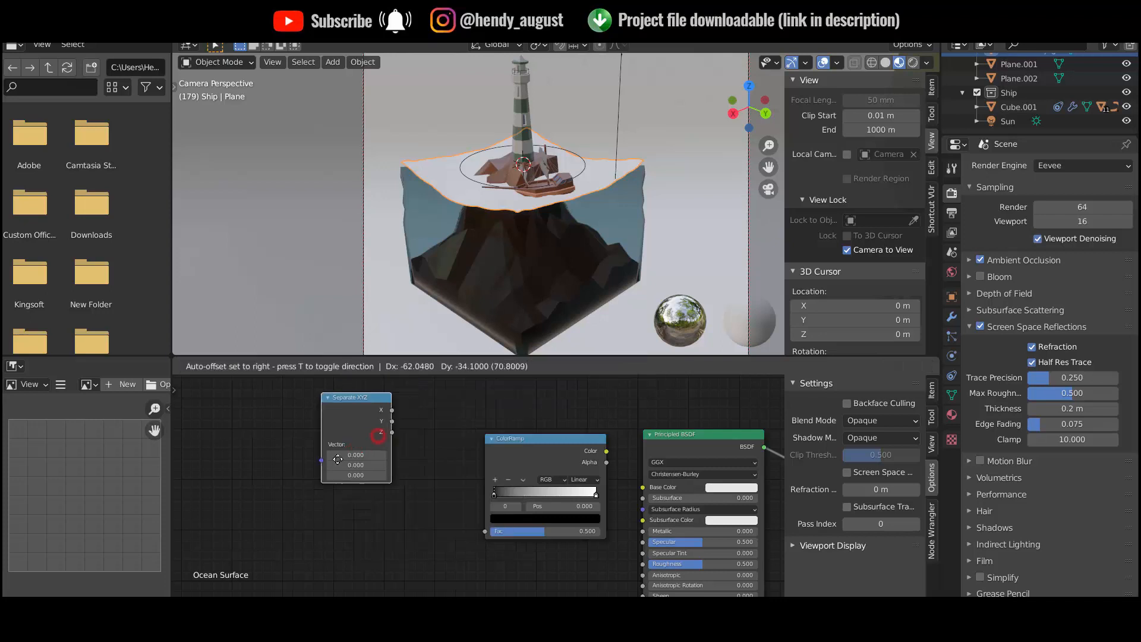
left_click(410, 452)
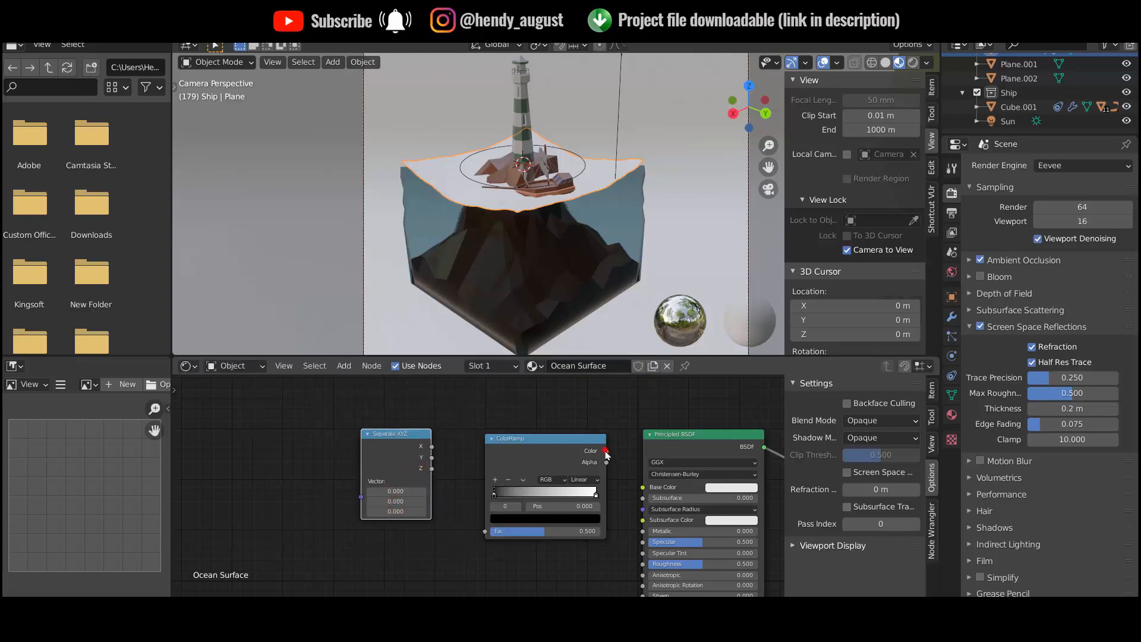
Step: Link the ColorRamp's Color output to Base Color and the Separate XYZ's Z output to the ColorRamp's Fac input
left_click_drag(606, 452, 640, 494)
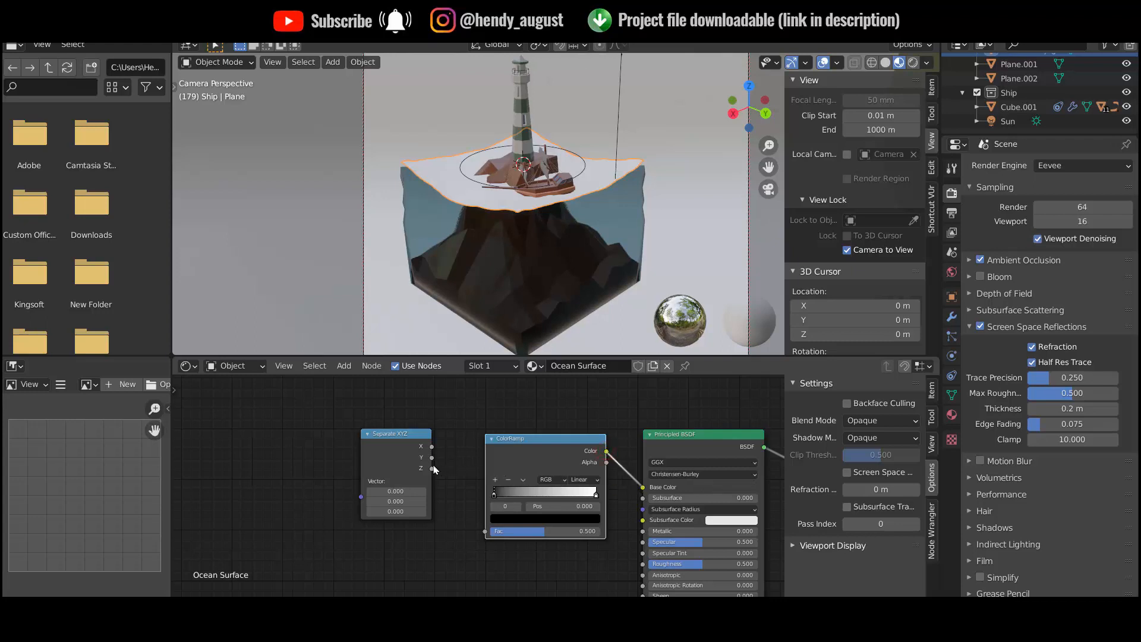
mouse_move(432, 469)
left_mouse_down()
mouse_move(476, 535)
mouse_move(485, 531)
left_mouse_up()
left_click(410, 439)
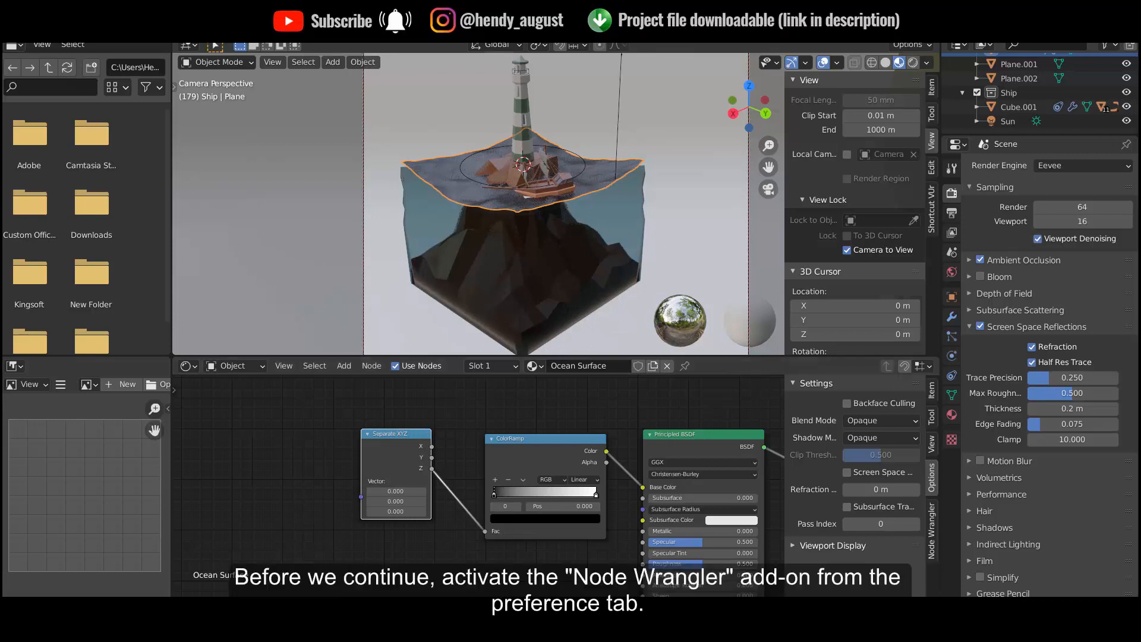
Step: Enable the Node Wrangler add-on in the preferences
left_click(52, 28)
left_click(88, 225)
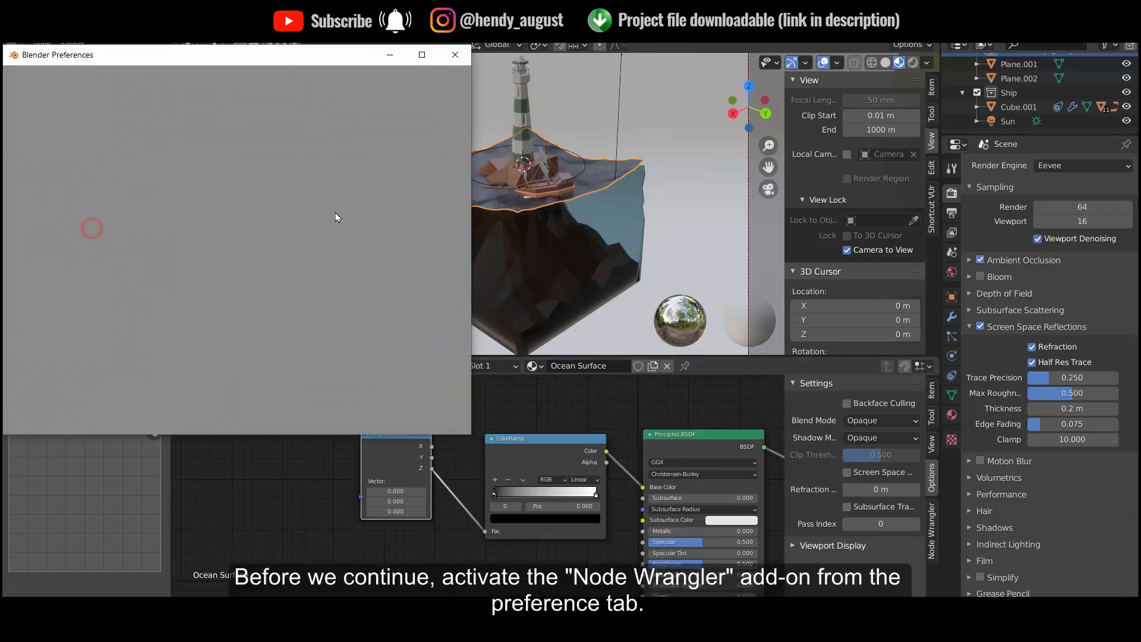
left_click(373, 96)
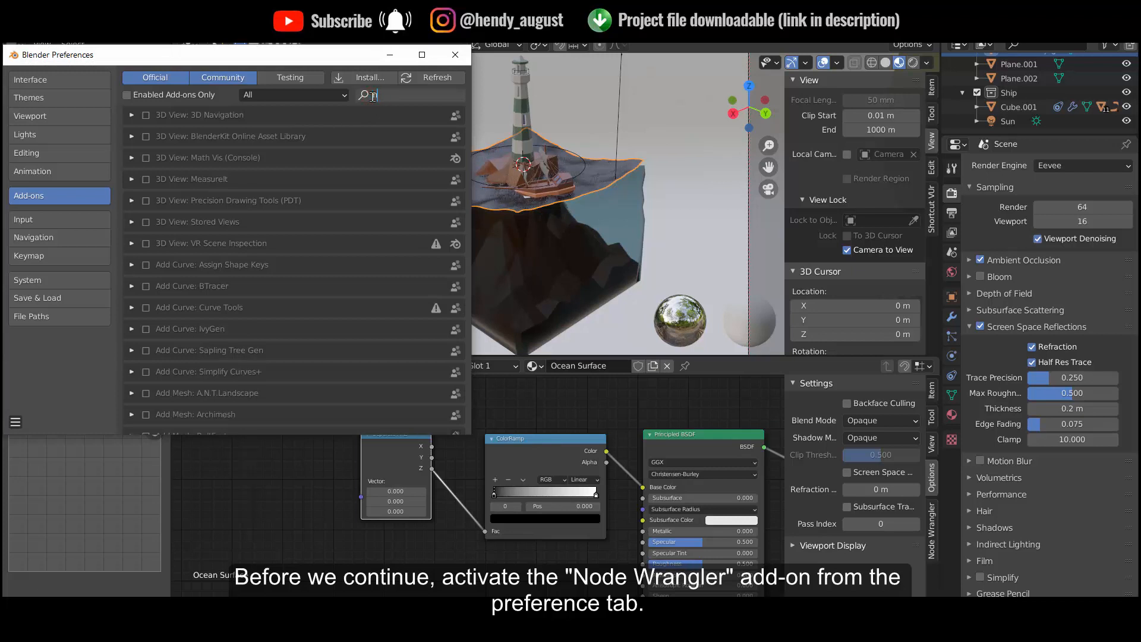
type("node")
left_click(147, 161)
left_click(146, 159)
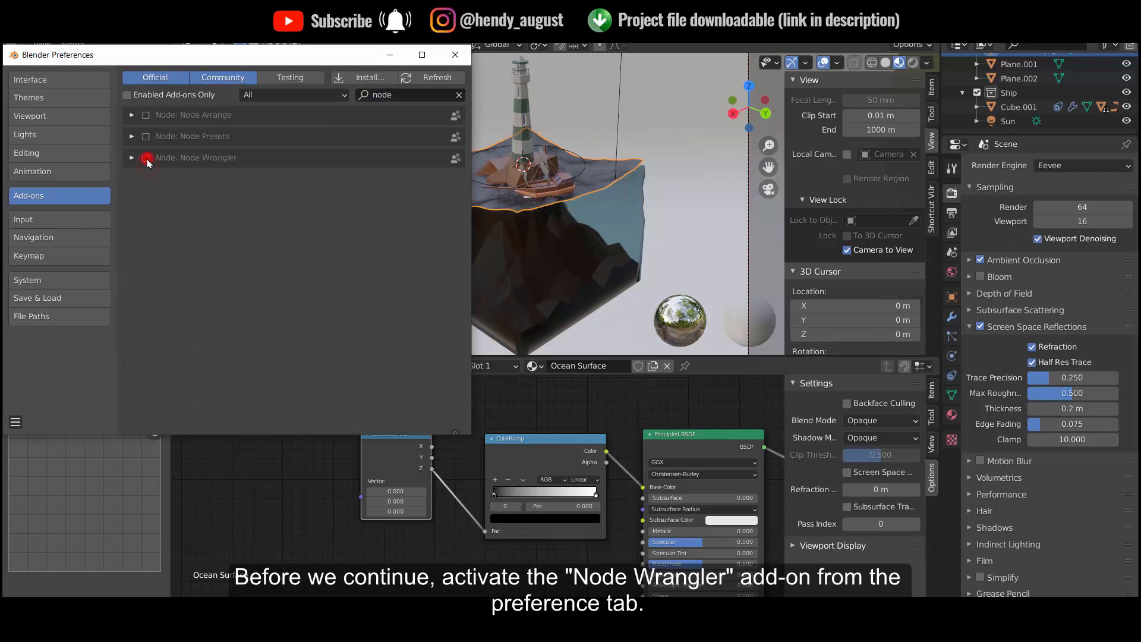
left_click(146, 159)
left_click(454, 61)
Step: Add a Node Wrangler texture setup to the Separate XYZ node and delete its Image Texture node
left_click(316, 440)
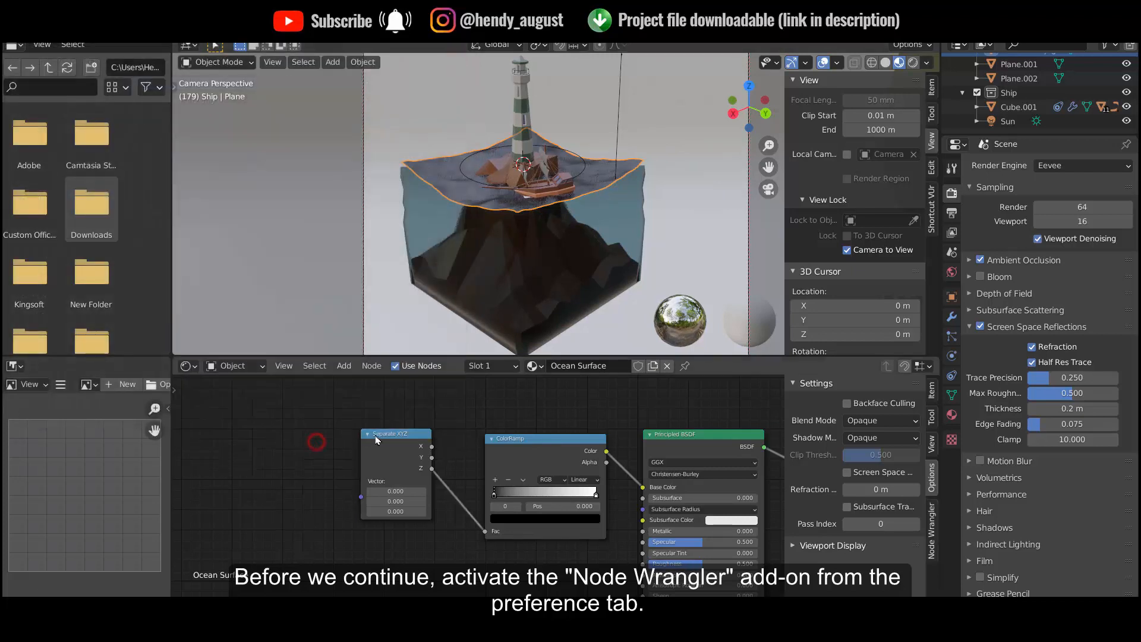
left_click(383, 434)
key("ctrl+t")
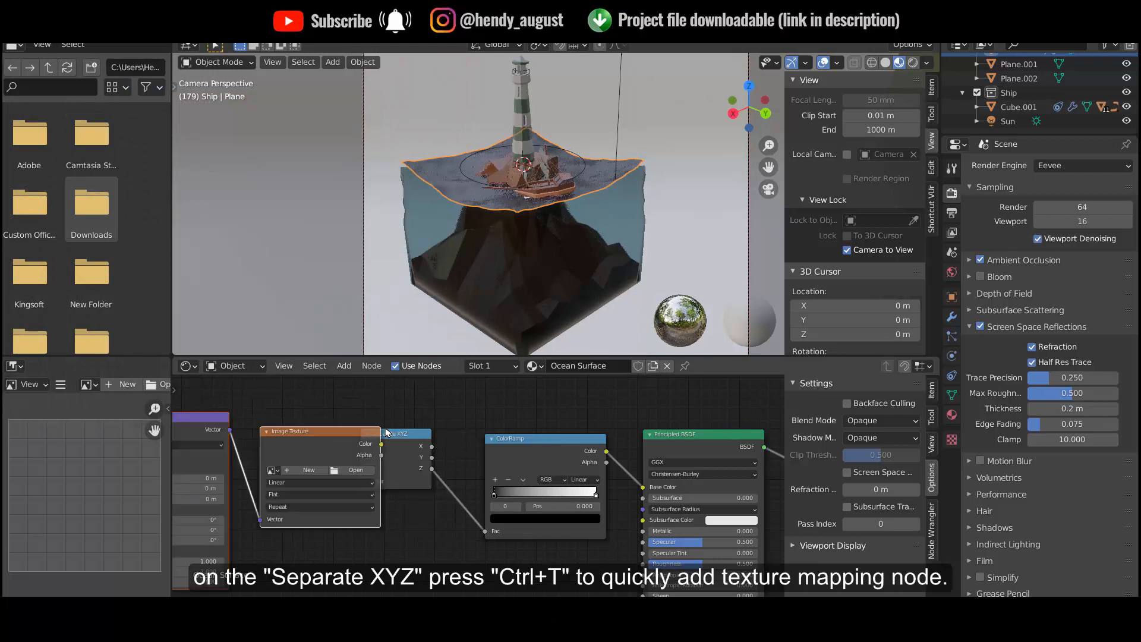
right_click(330, 430)
left_click(331, 433)
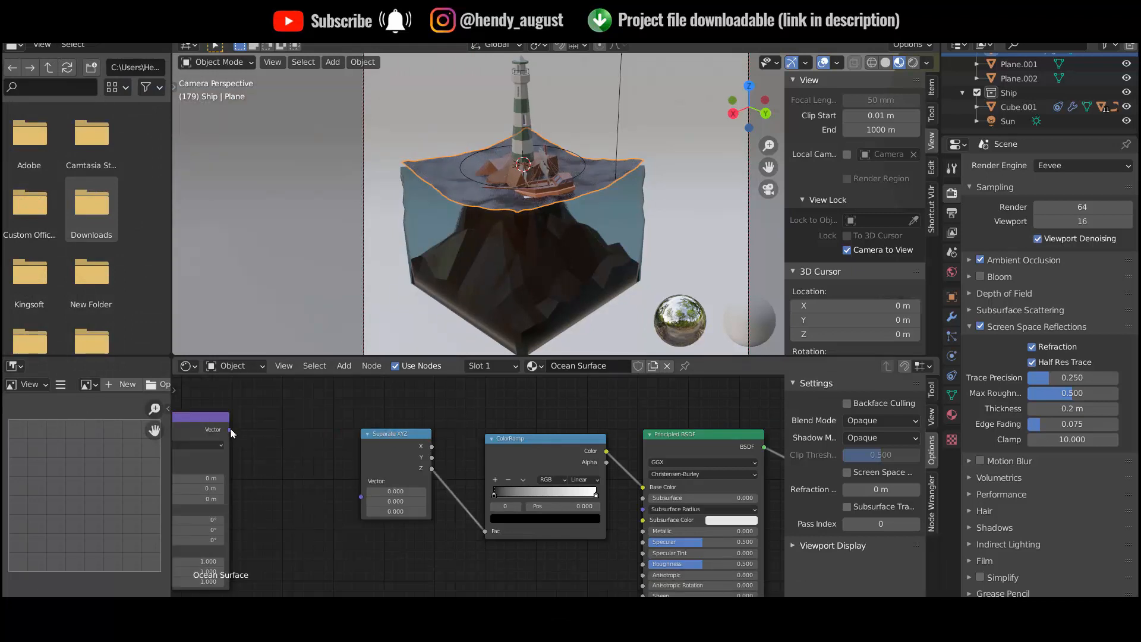
Step: Link the Mapping node to Separate XYZ's Vector input, and feed the Mapping node from Texture Coordinate's Object output
left_click_drag(230, 430, 361, 497)
middle_click_drag(341, 537, 579, 522)
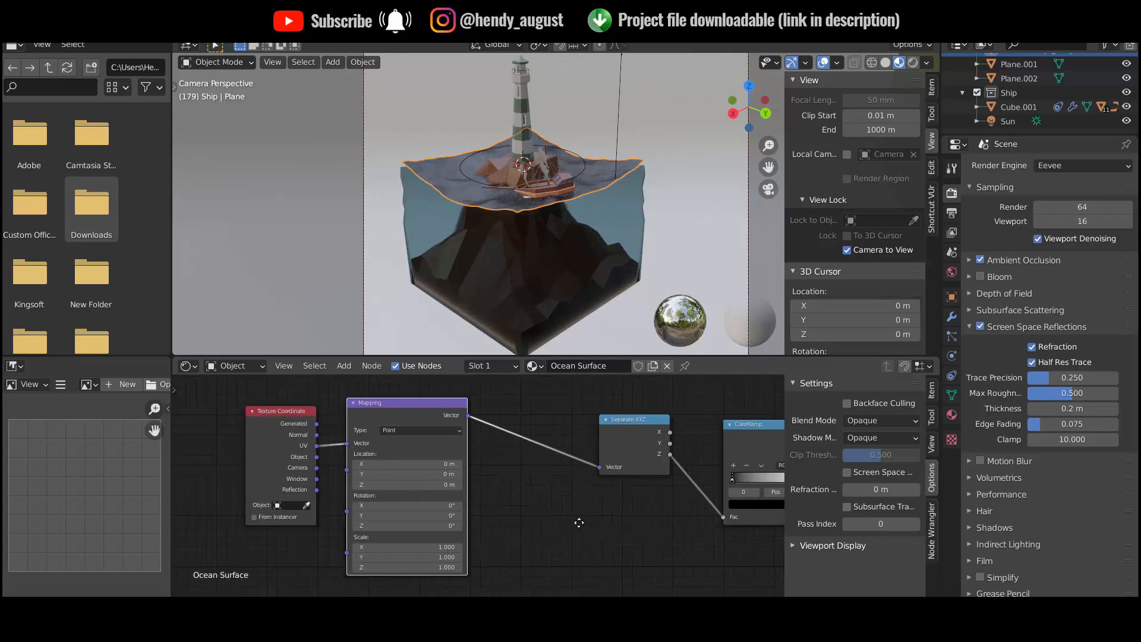
left_click_drag(318, 457, 347, 444)
middle_click_drag(613, 523, 420, 518)
middle_click_drag(558, 219, 553, 231)
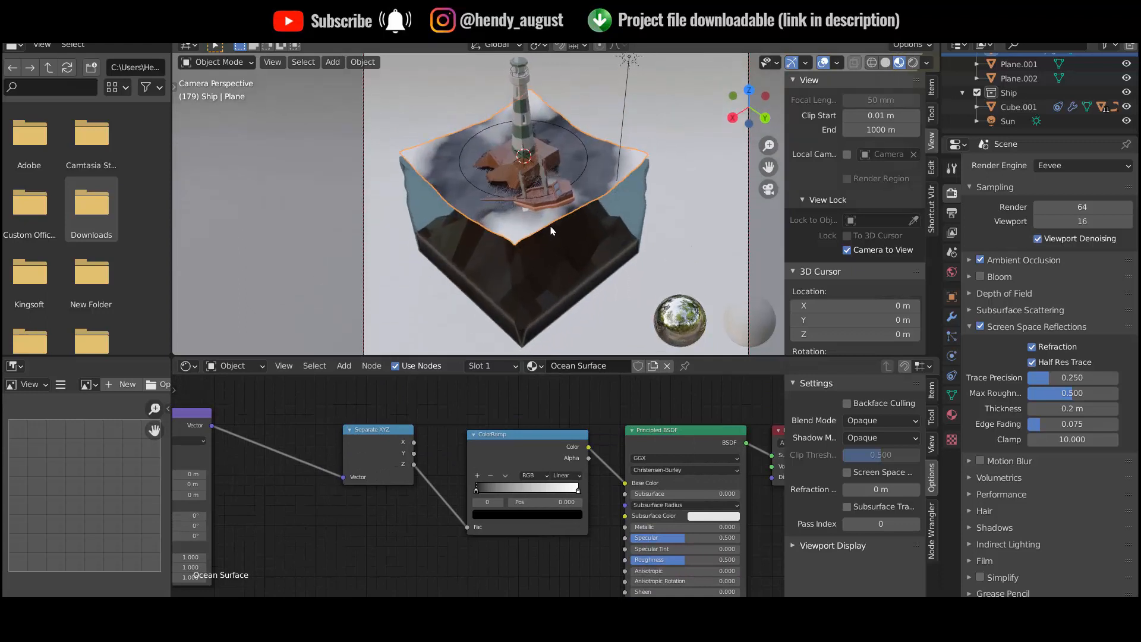
Step: Set the ColorRamp's white stop to hex color 60797E
left_click(578, 491)
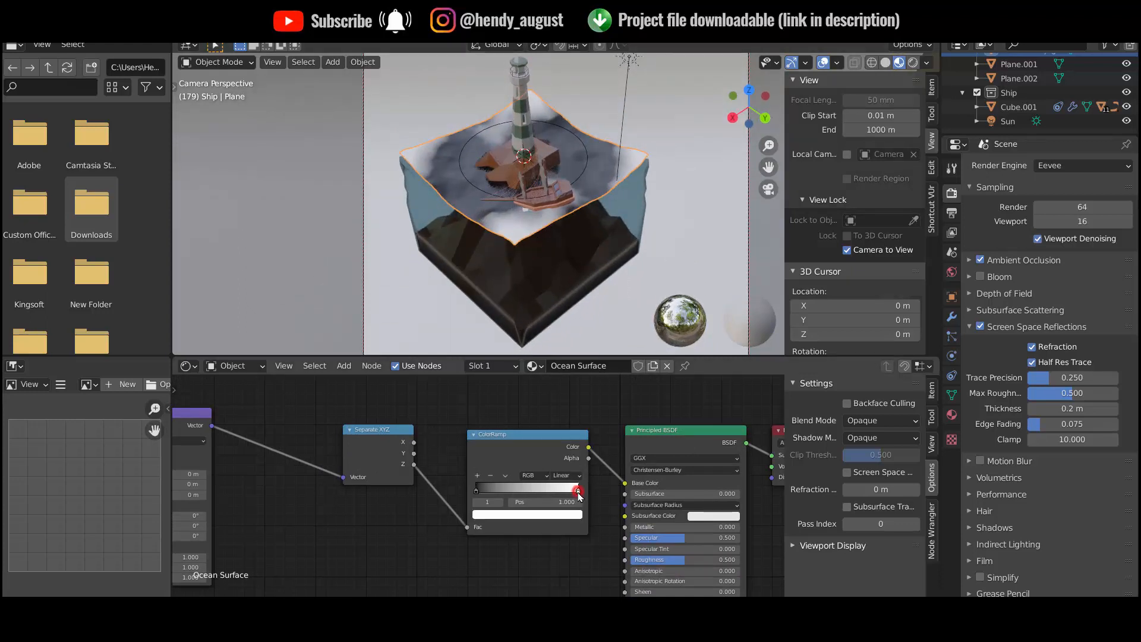
left_click(553, 519)
left_click(540, 469)
type("60797E")
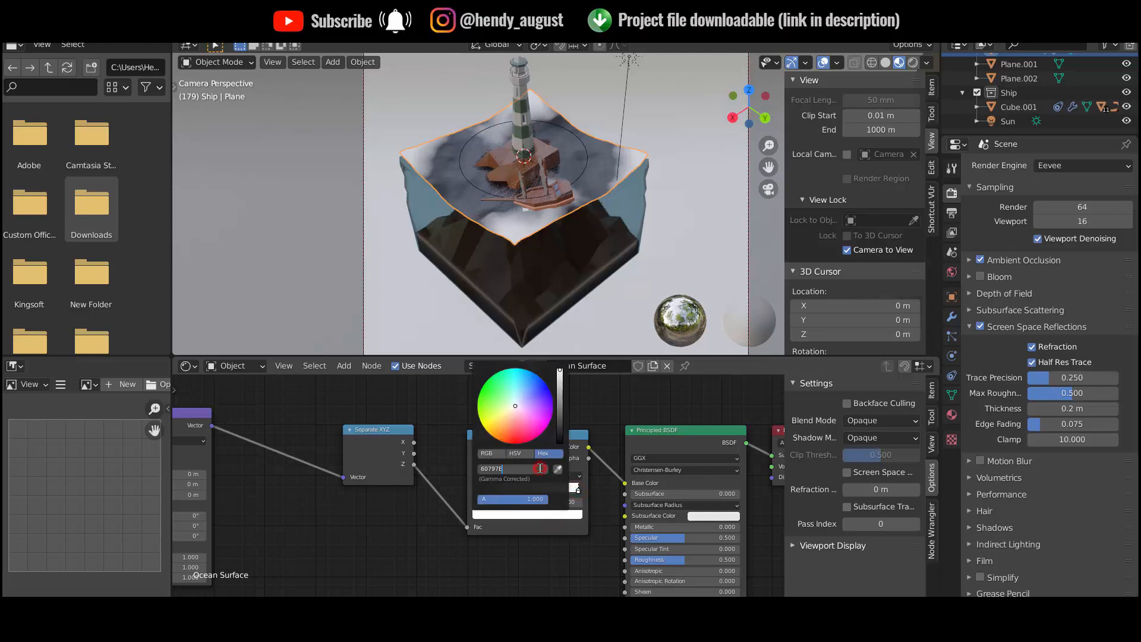
key("Return")
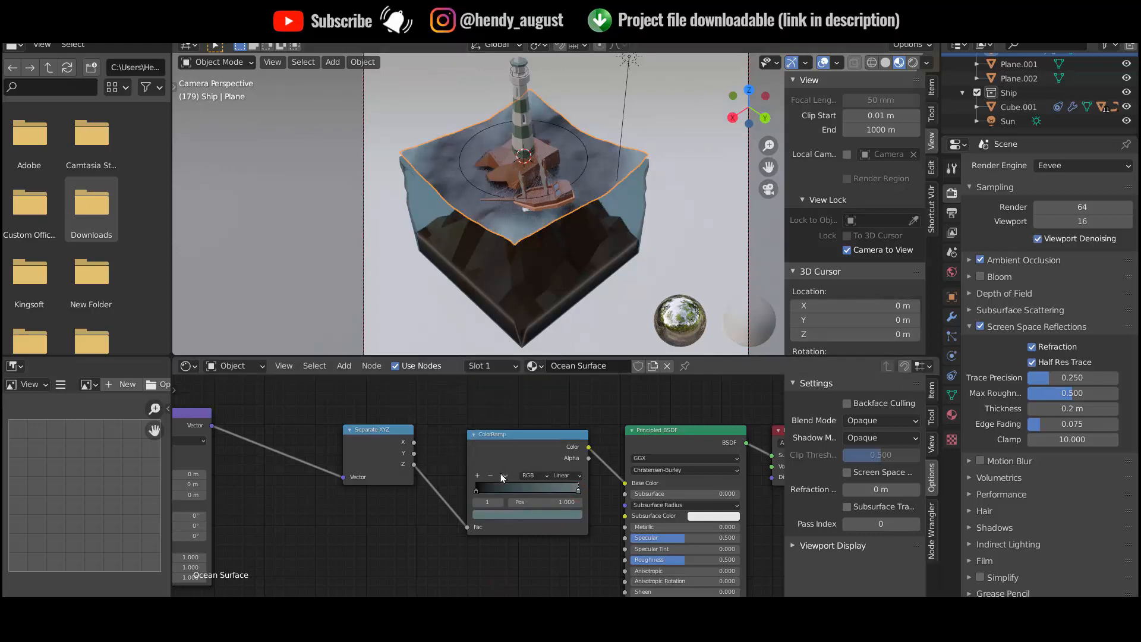
Step: Set the ColorRamp's black stop to hex 60797E and darken it to a near-black shade
left_click(476, 491)
left_click(493, 515)
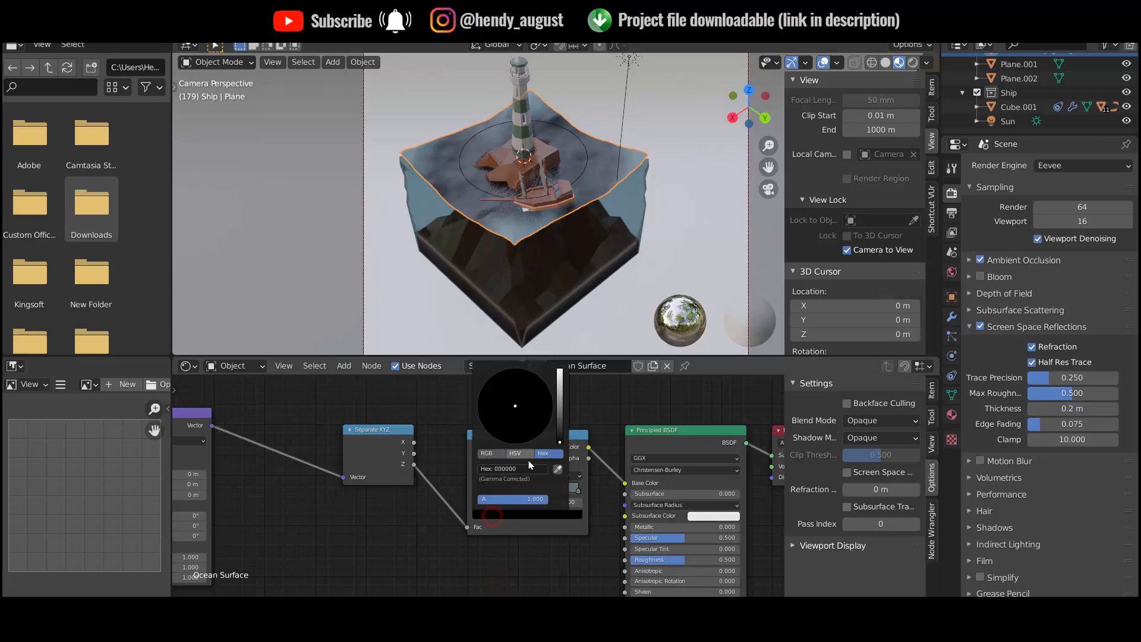
left_click(544, 467)
key("Return")
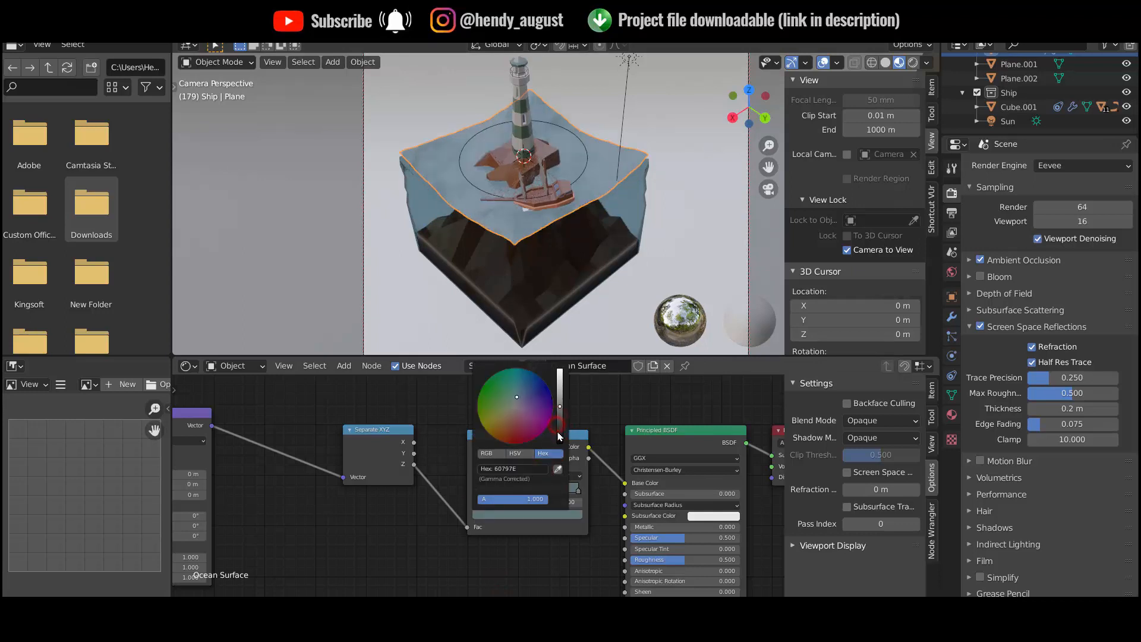
left_click_drag(558, 409, 559, 435)
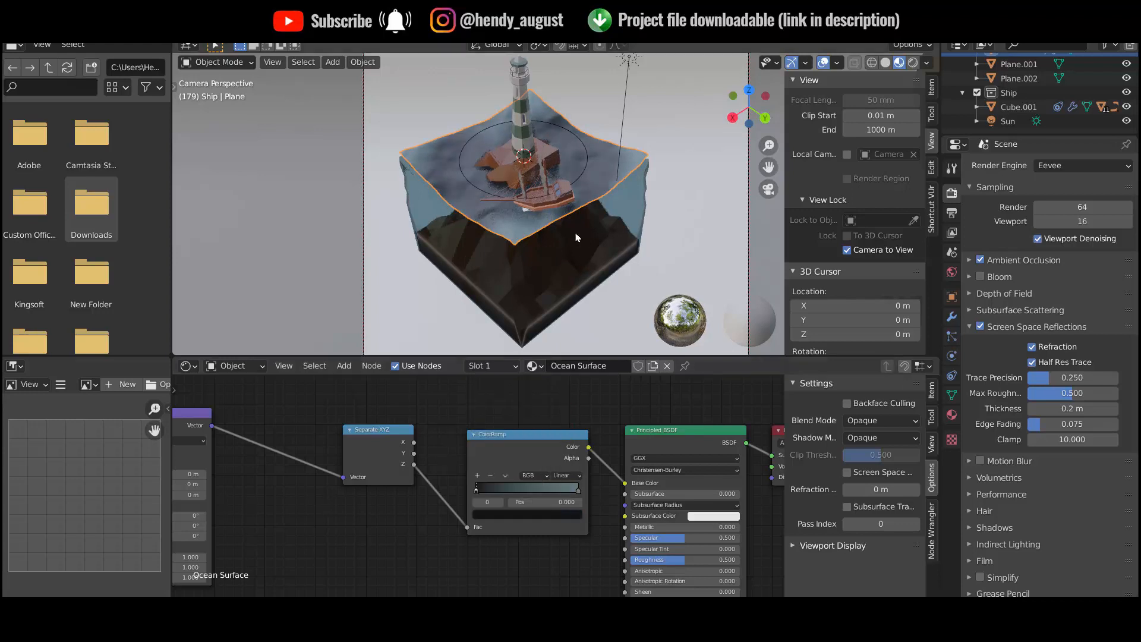
Step: Move the ColorRamp's lighter stop to position 0.450 and start animation playback
middle_click_drag(576, 237, 583, 202)
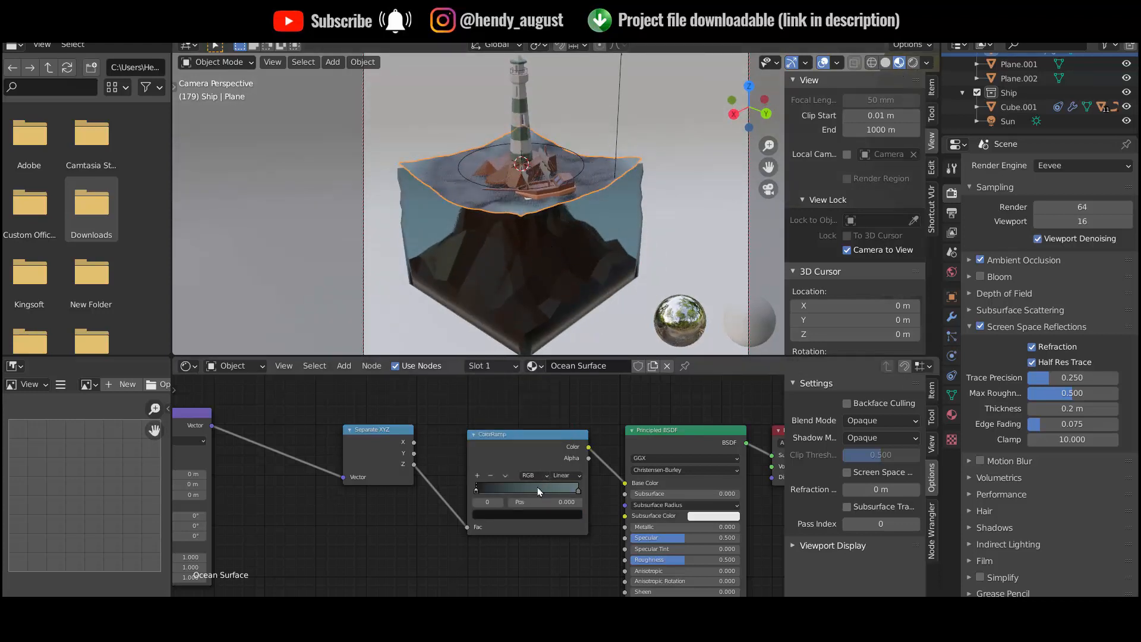
left_click_drag(576, 491, 526, 499)
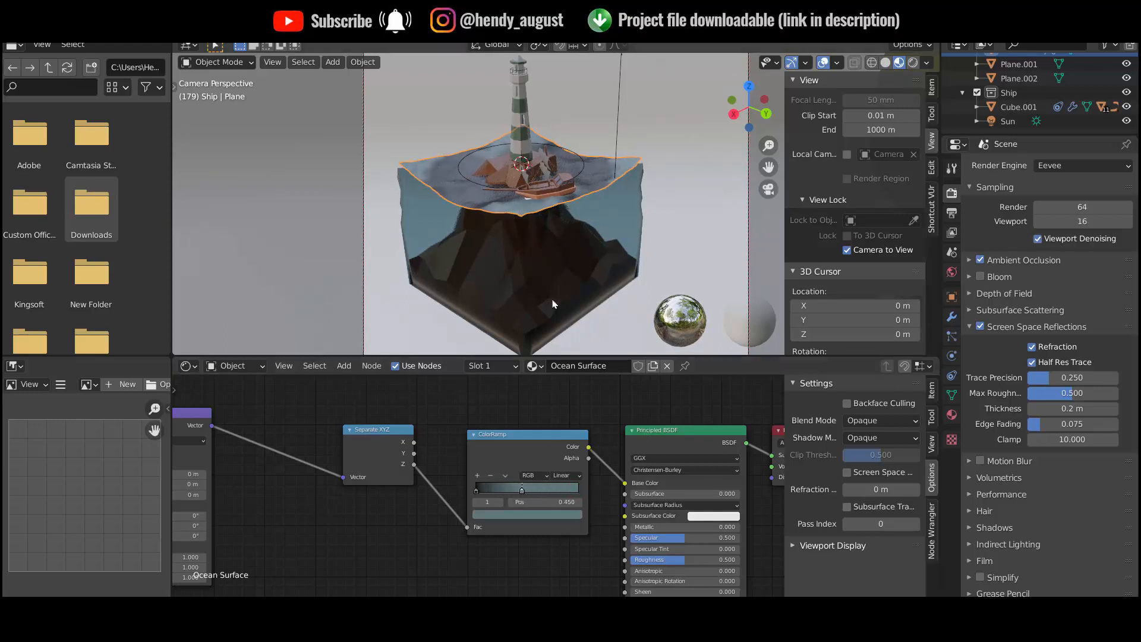
key("space")
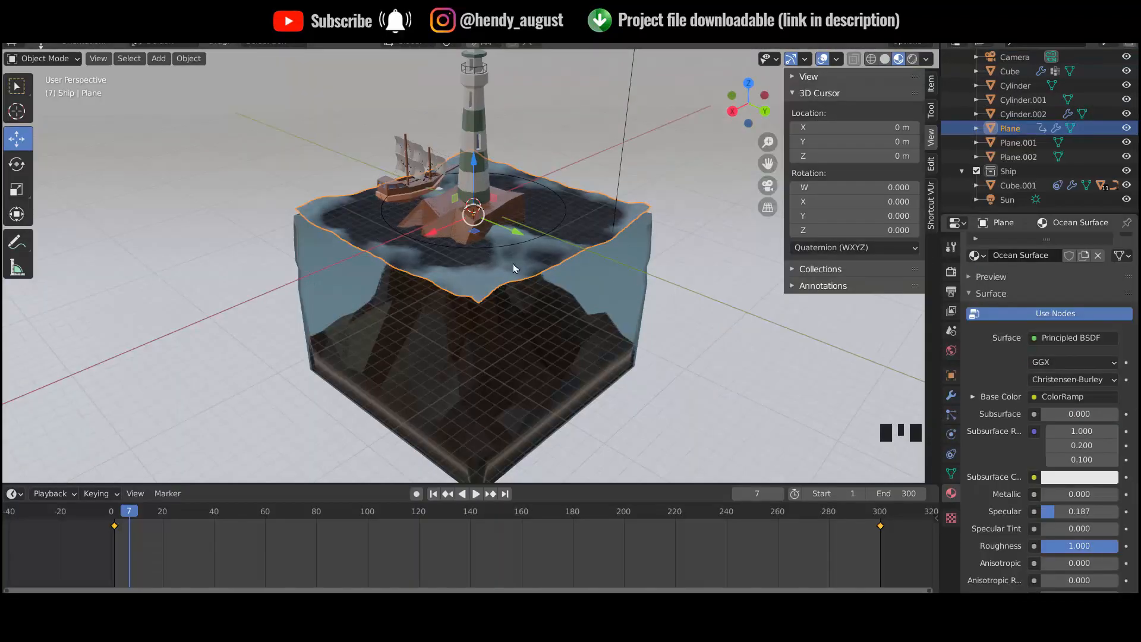
Step: Check that the ocean plane's second Ocean modifier has foam enabled with the data layer name Foam
left_click(602, 170)
left_click(590, 224)
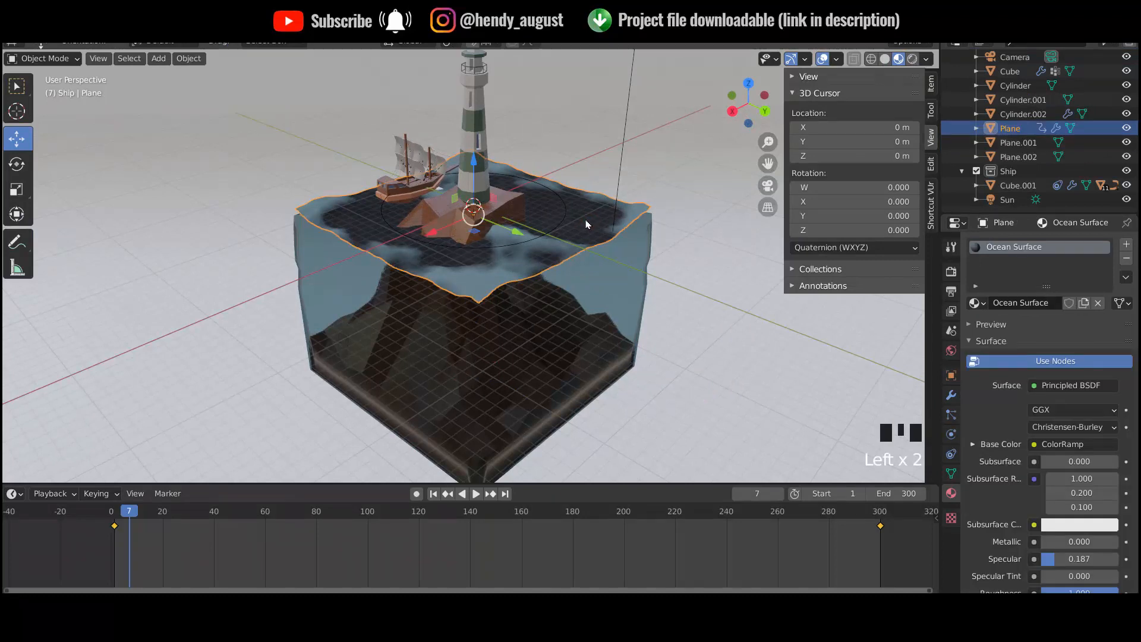
middle_click_drag(586, 224, 592, 272, "shift")
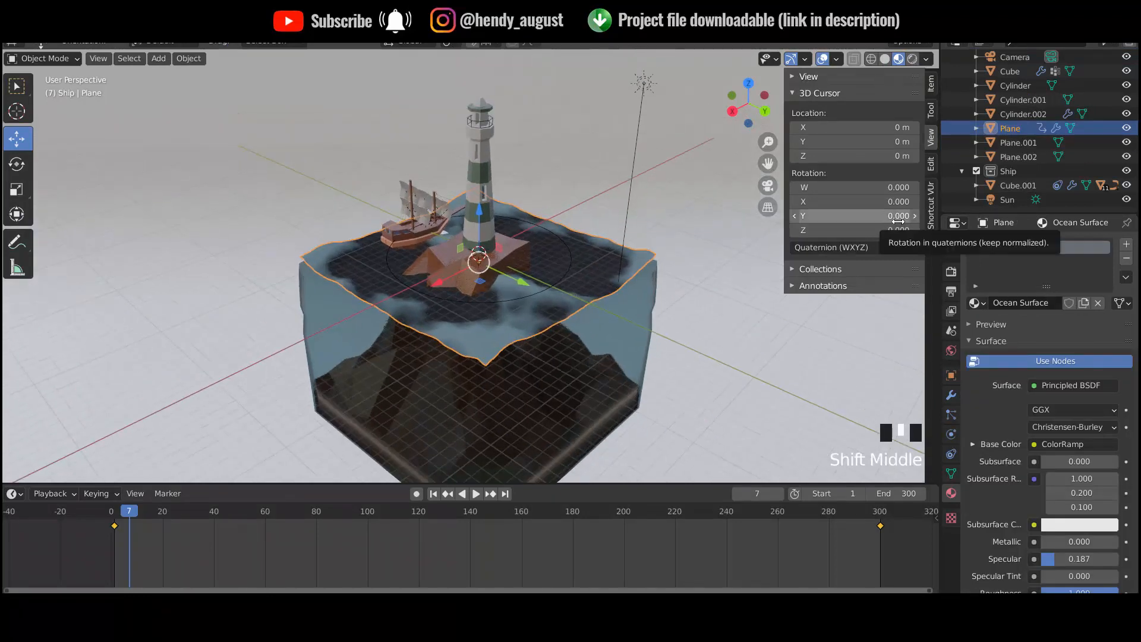
left_click(951, 397)
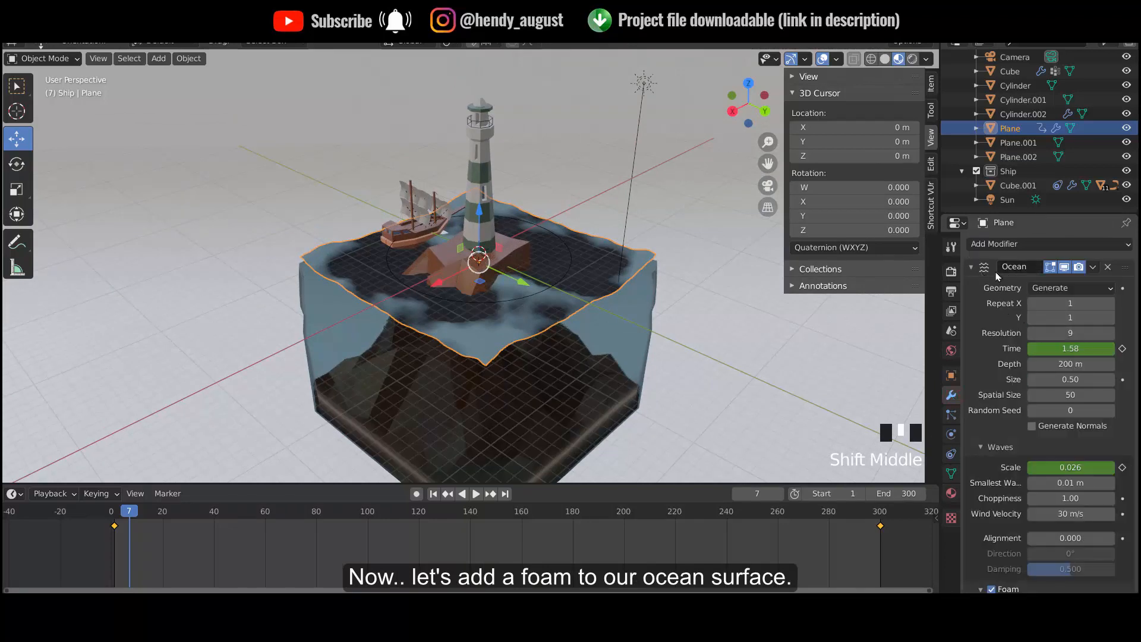
left_click(971, 268)
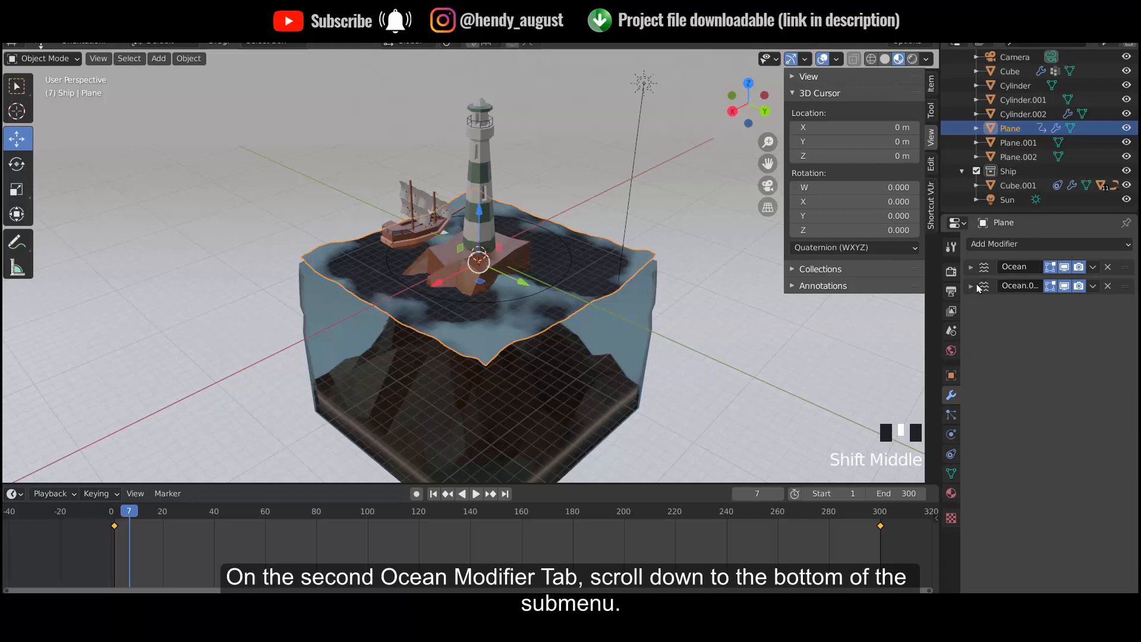
left_click(971, 288)
scroll(1046, 380, "down", 10)
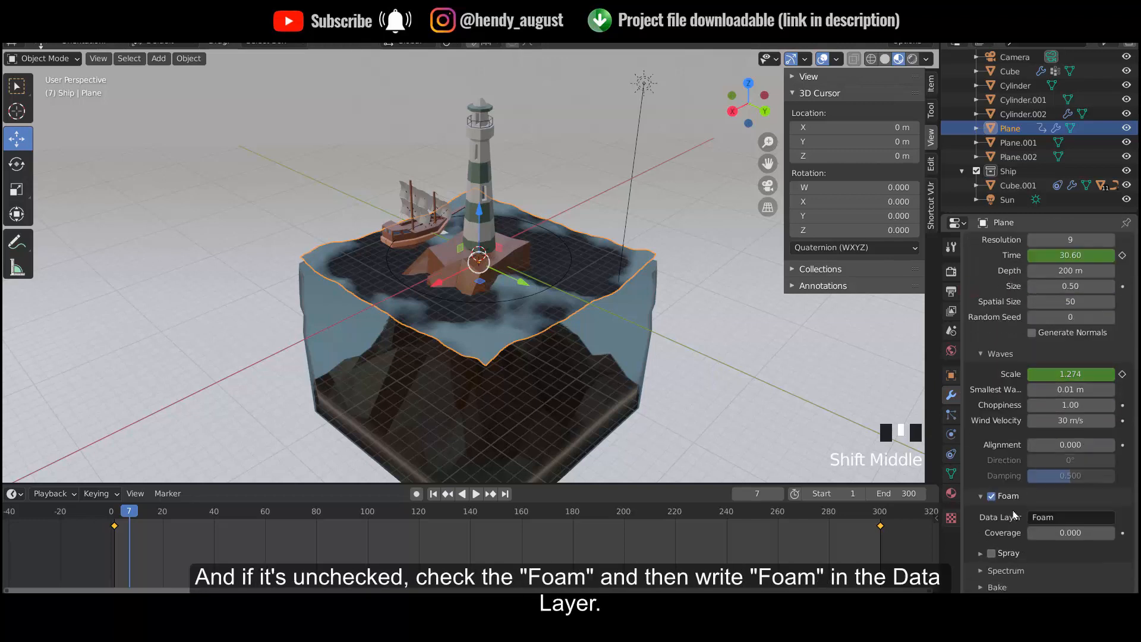
double_click(1055, 516)
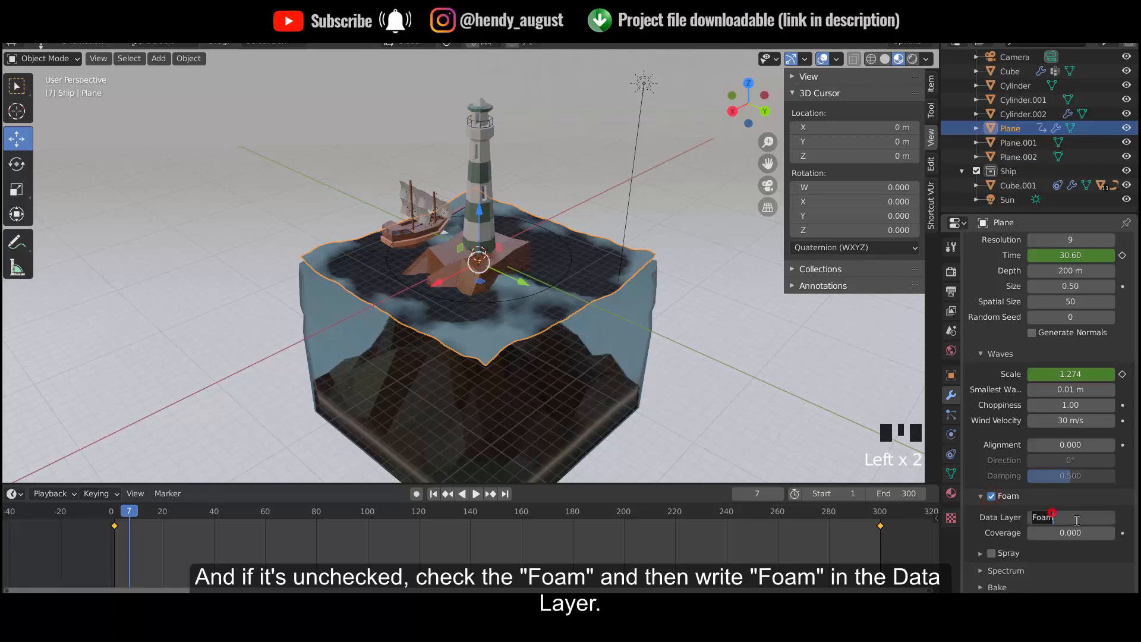
left_click(975, 522)
scroll(1024, 382, "up", 3)
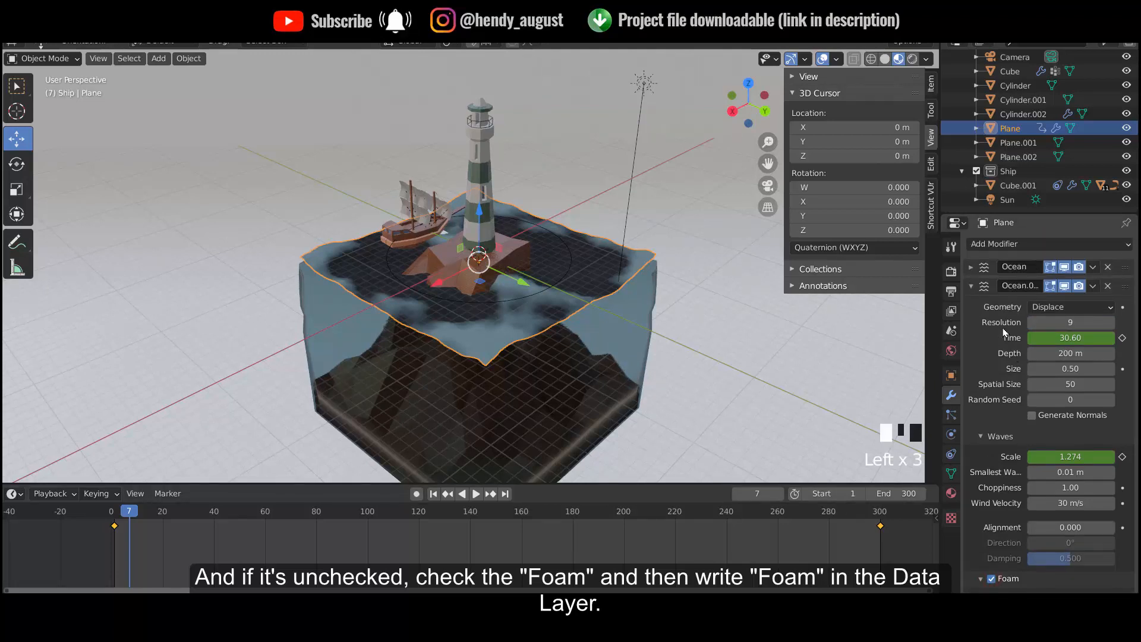
left_click(969, 286)
Step: Enter Foam as the foam data layer name in the ocean plane's first Ocean modifier
left_click(970, 267)
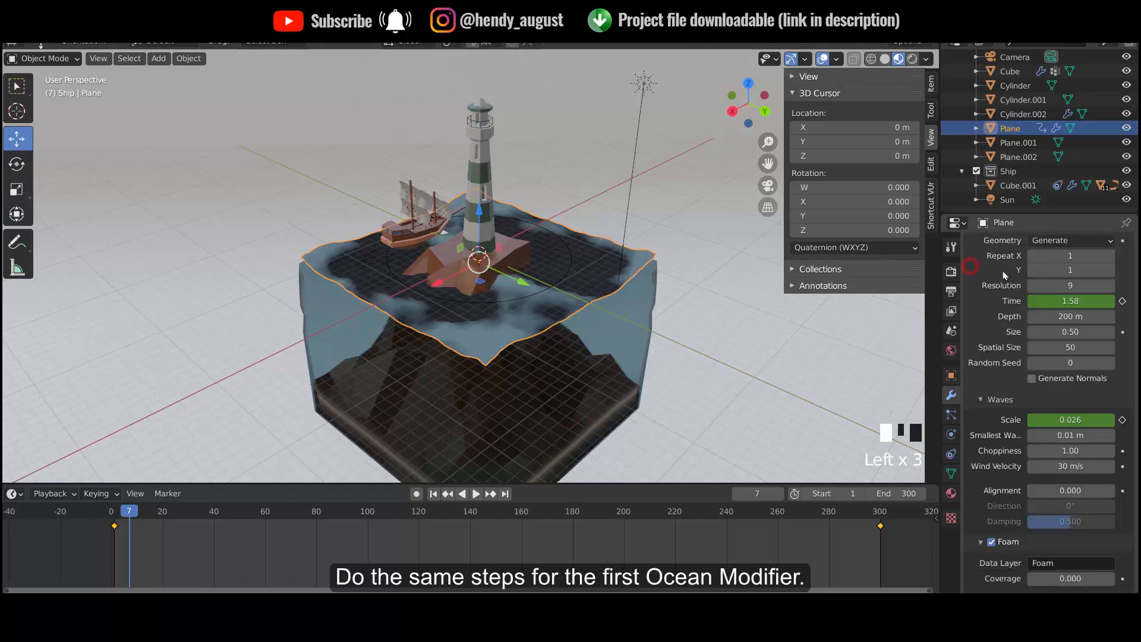
scroll(1023, 414, "down", 2)
scroll(1035, 300, "up", 4)
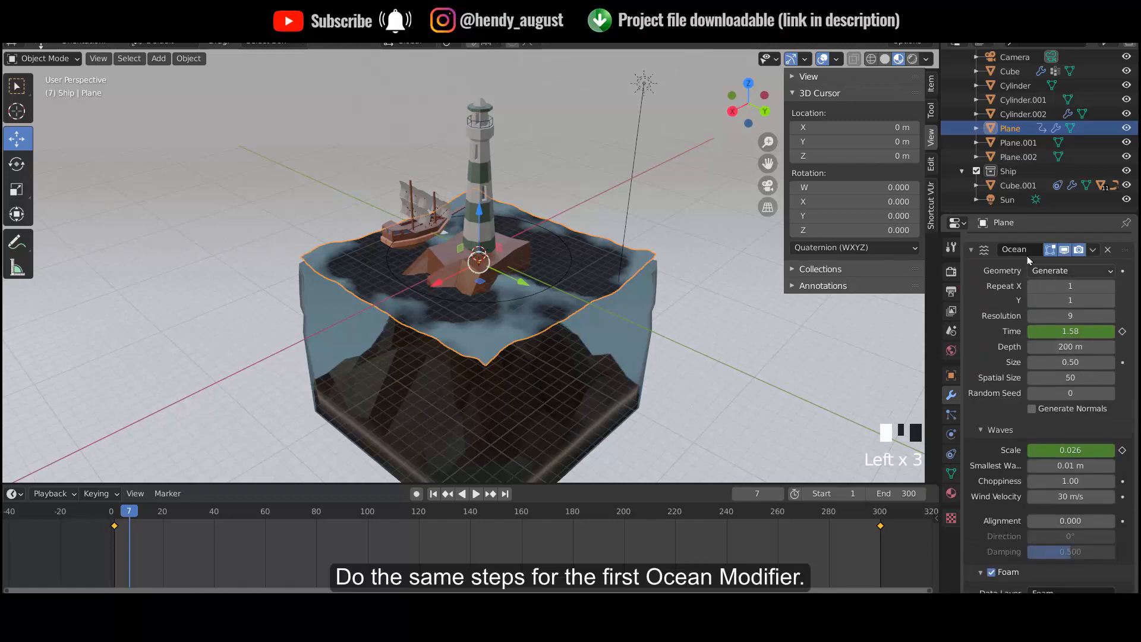
scroll(1097, 532, "down", 4)
left_click(1068, 498)
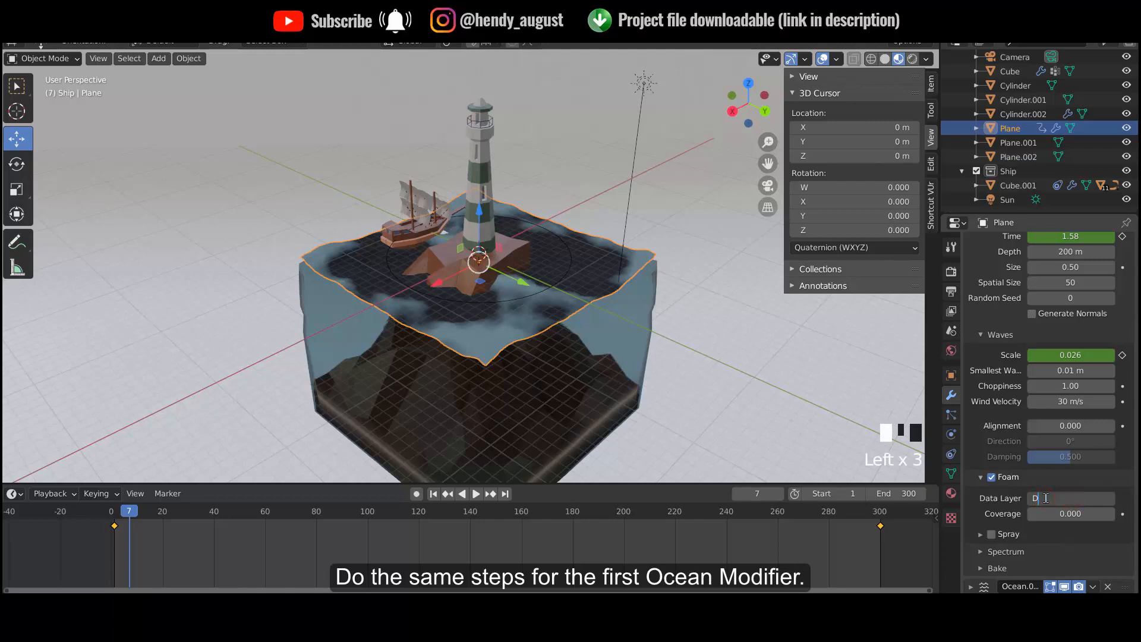
key("Return")
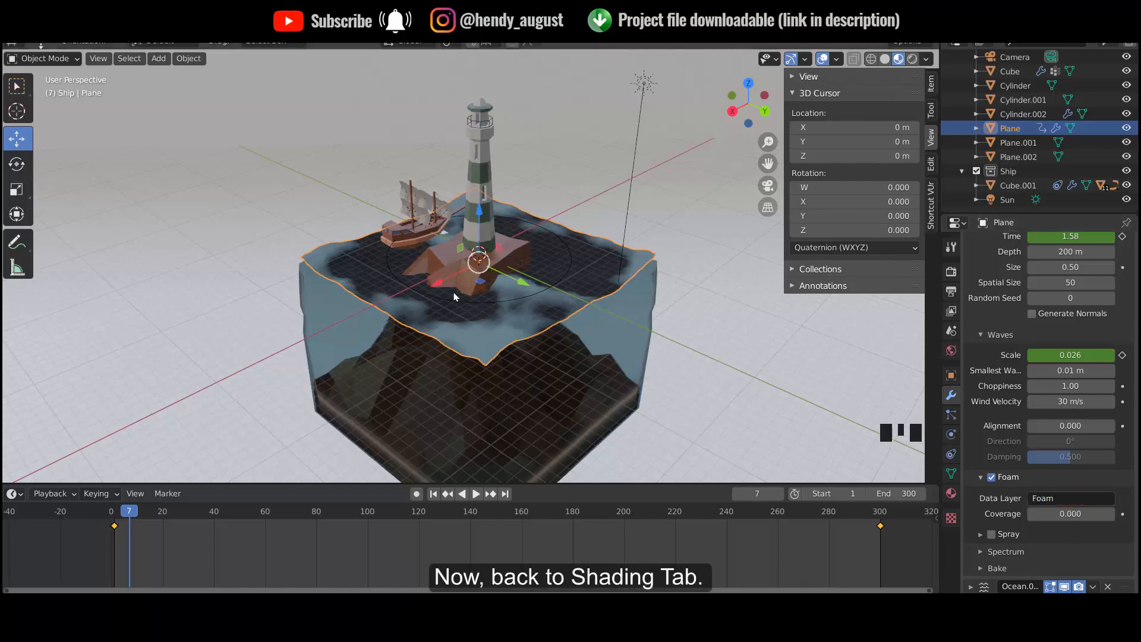
Step: Reselect the ocean surface plane in the viewport
left_click(630, 277)
left_click(597, 276)
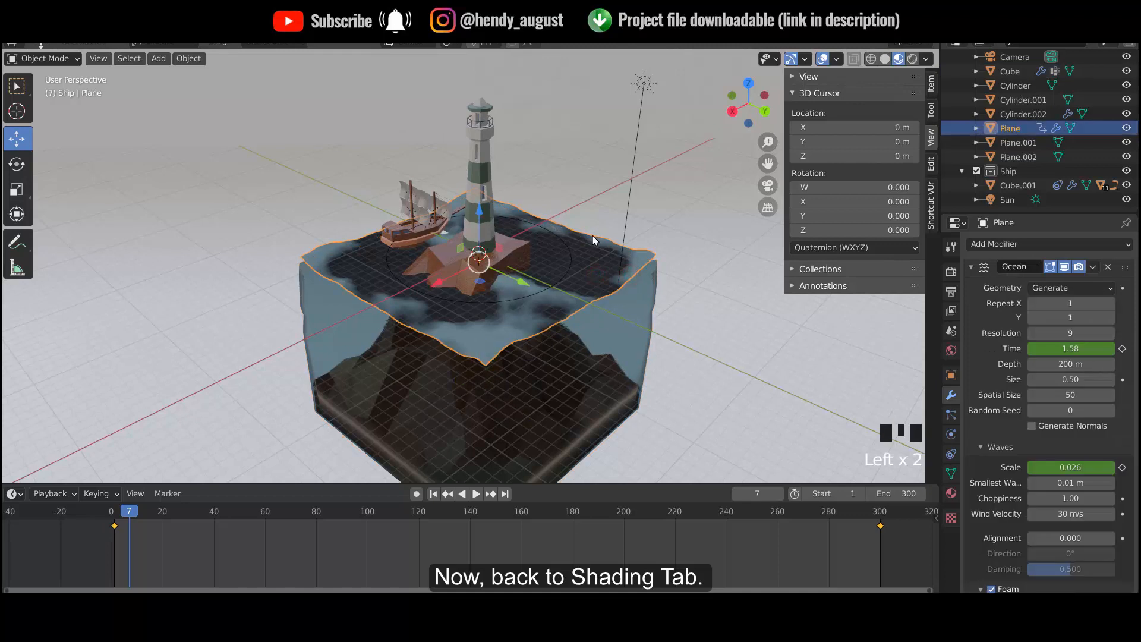
left_click(598, 245)
left_click(599, 255)
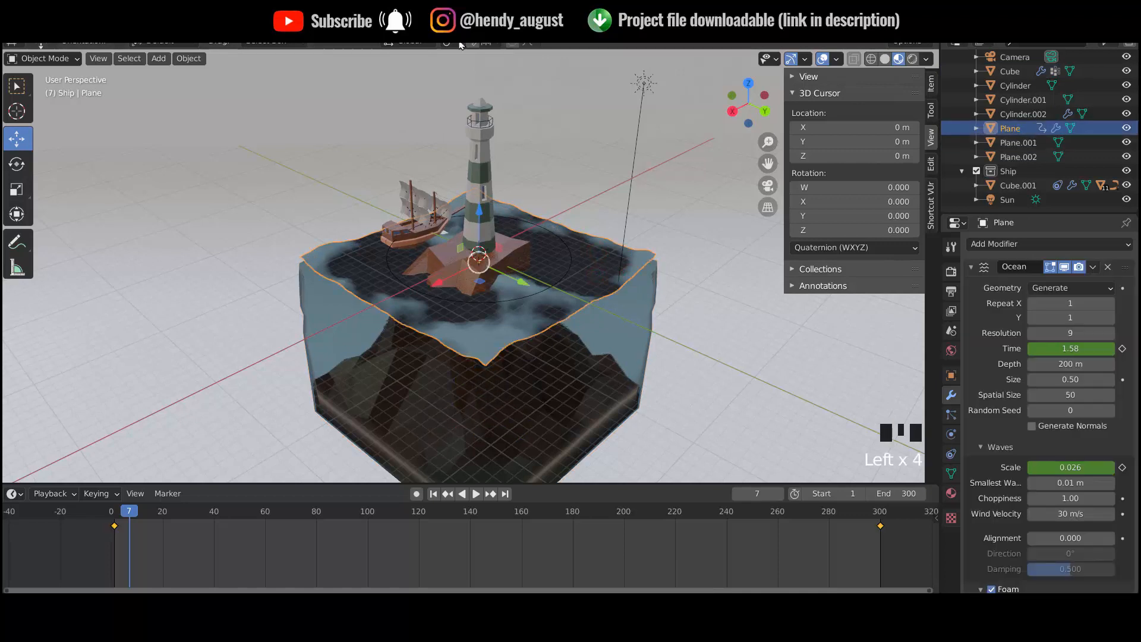
Step: Switch to the Shading workspace and move the Material Output node away from the Principled BSDF to make room between them
left_click(484, 36)
mouse_move(557, 222)
middle_mouse_down("shift")
mouse_move(568, 268)
mouse_move(567, 250)
middle_mouse_up("shift")
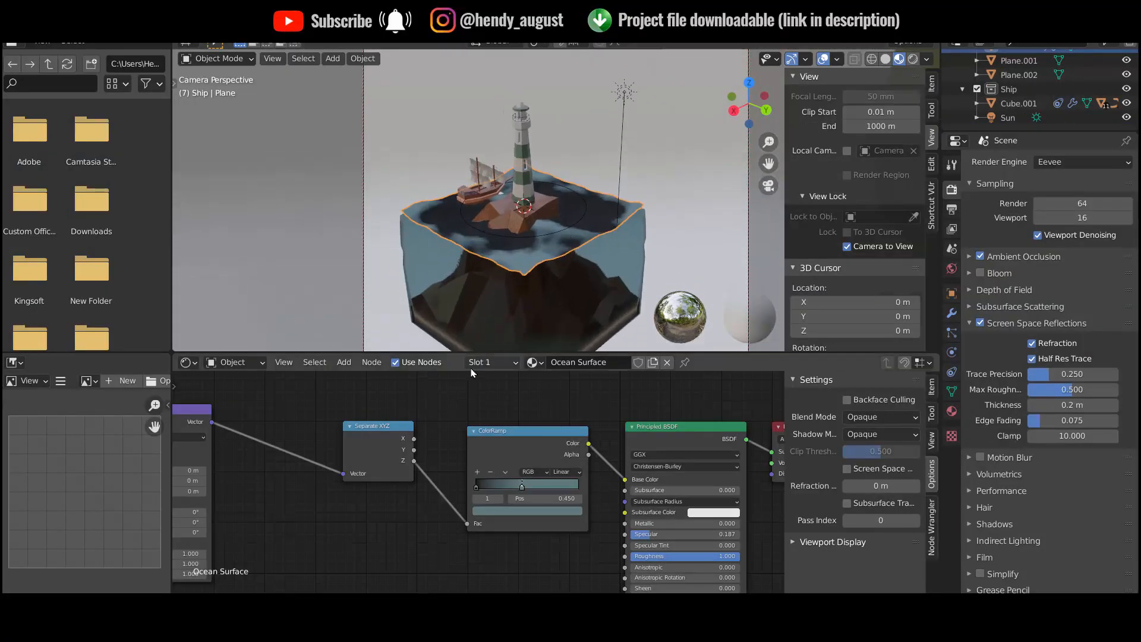
key("Home")
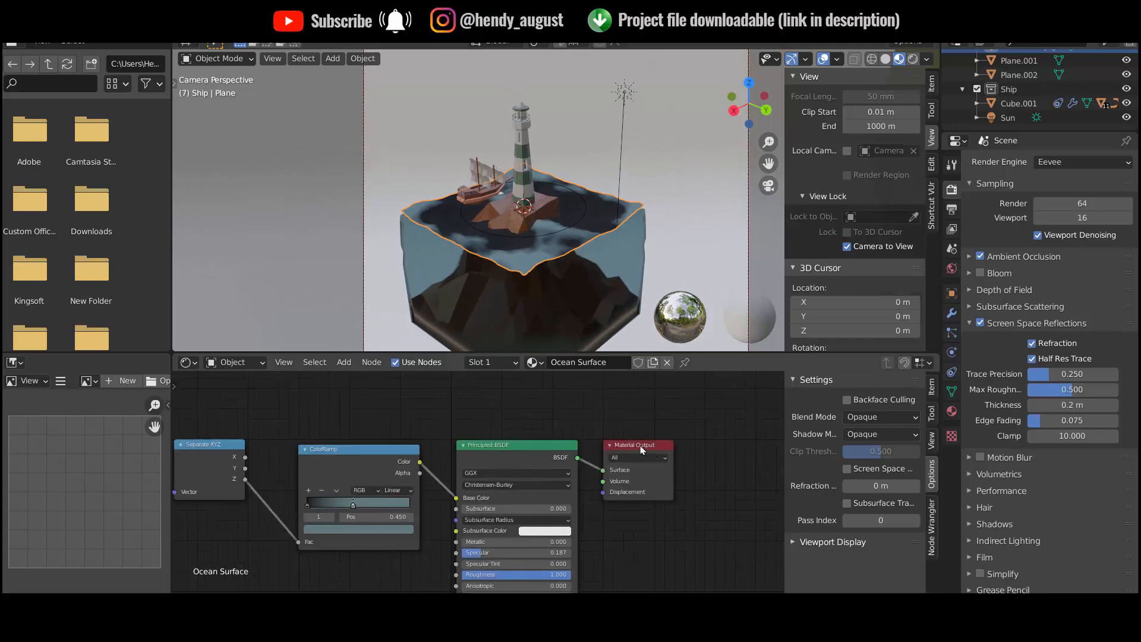
left_click_drag(642, 450, 732, 454)
middle_click_drag(733, 454, 672, 451)
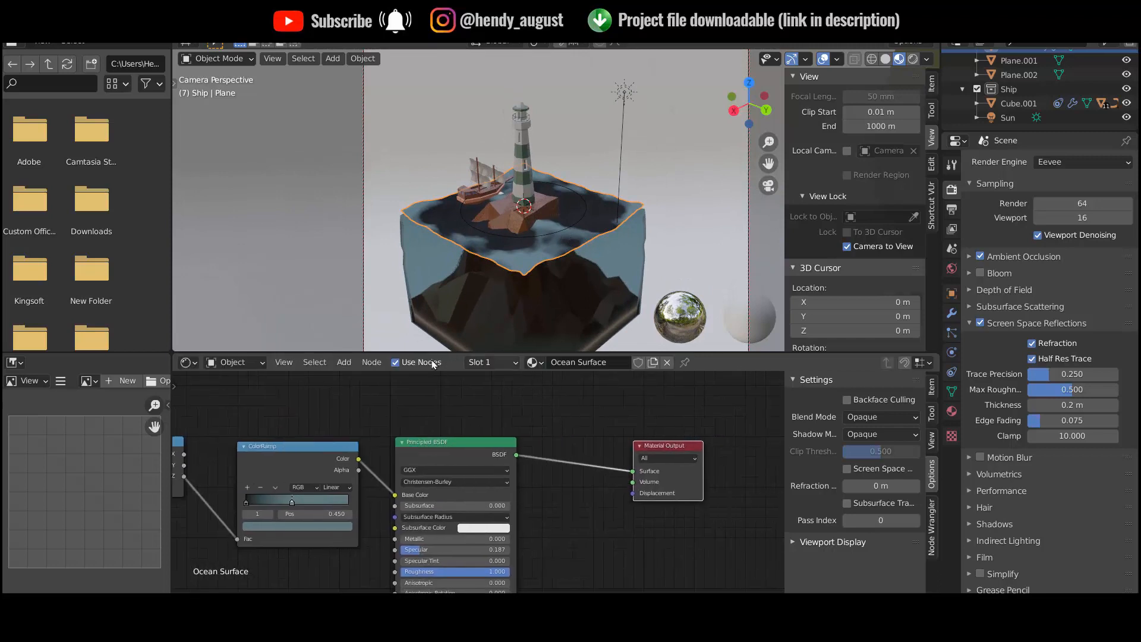
Step: Insert a Mix Shader between the Principled BSDF and Material Output, with the Principled BSDF linked to its second Shader input
left_click(344, 362)
left_click(355, 378)
type("mix")
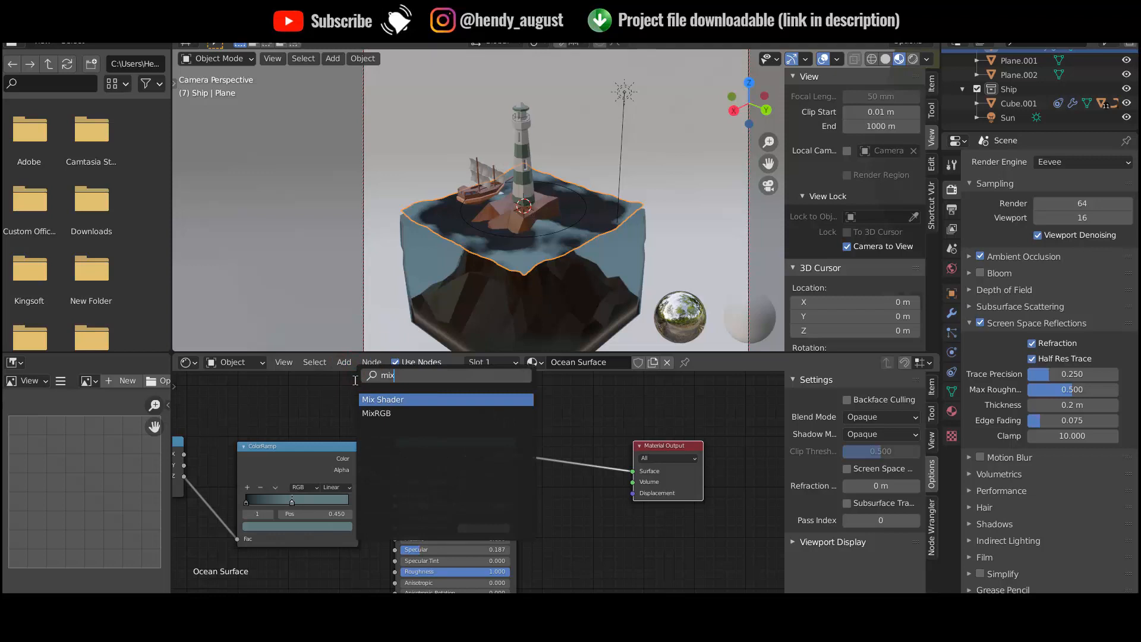
left_click(382, 397)
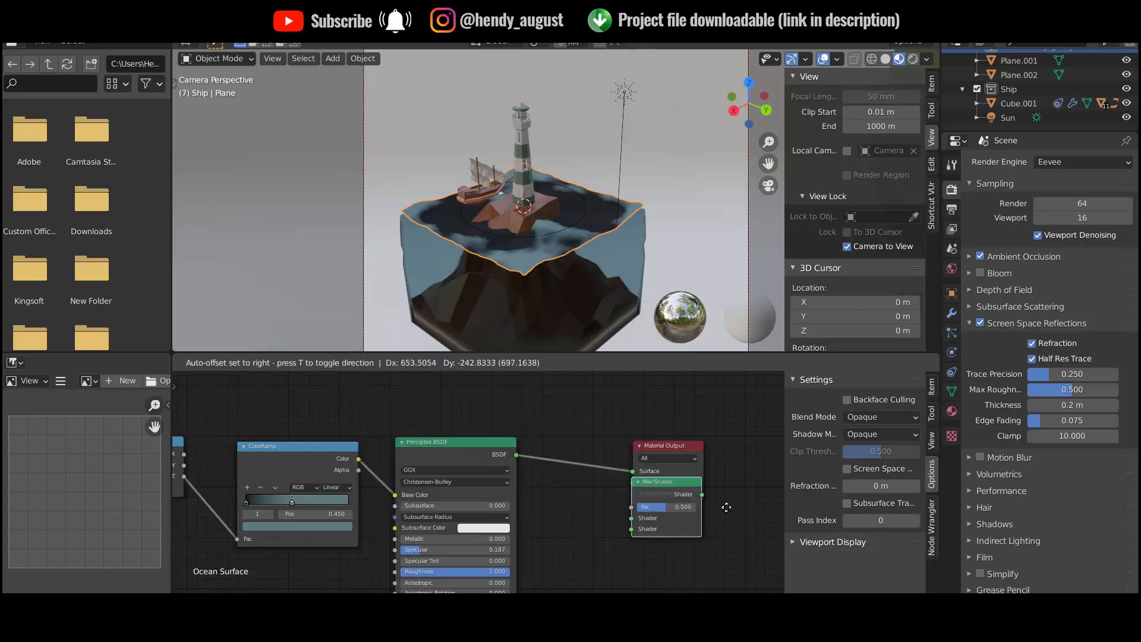
left_click(589, 454)
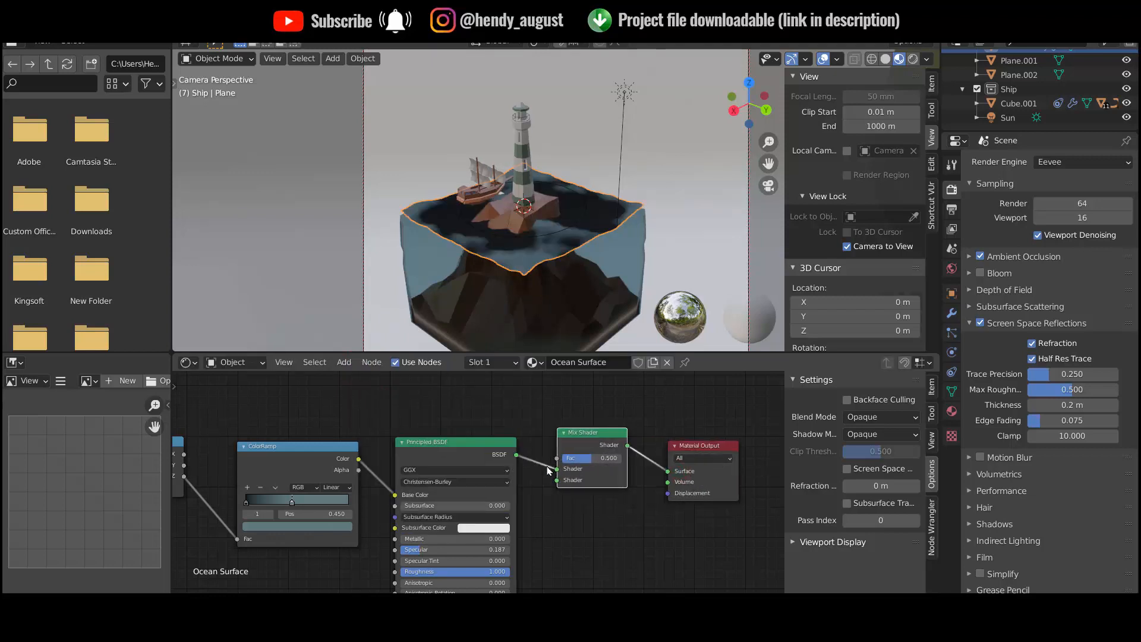
left_click_drag(556, 469, 558, 480)
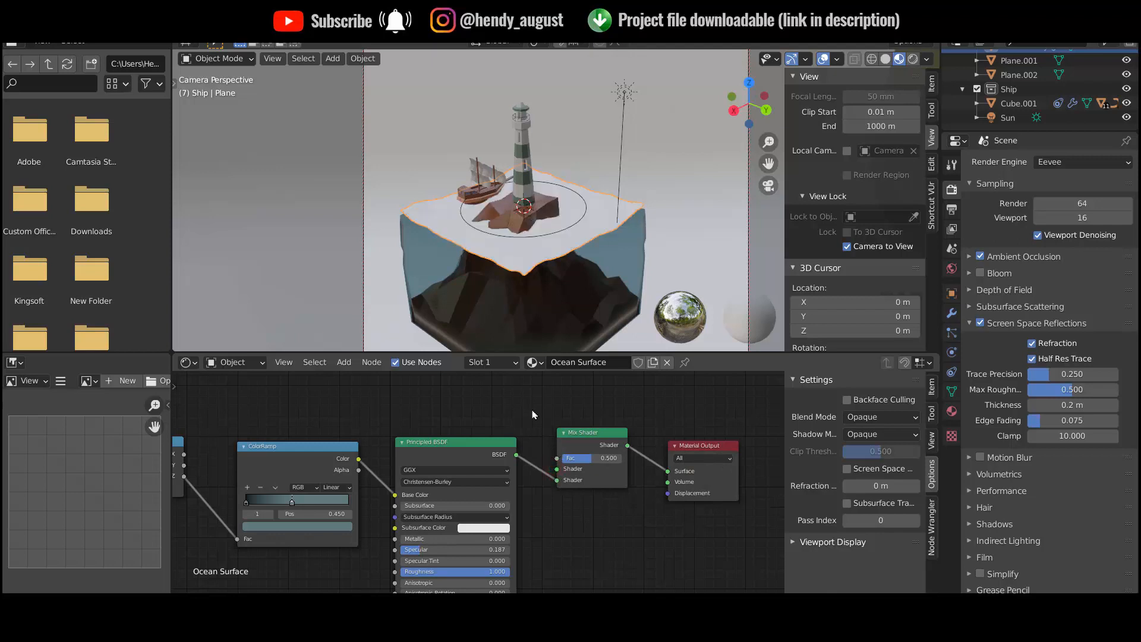
middle_click_drag(569, 426, 613, 510)
left_click_drag(613, 510, 614, 477)
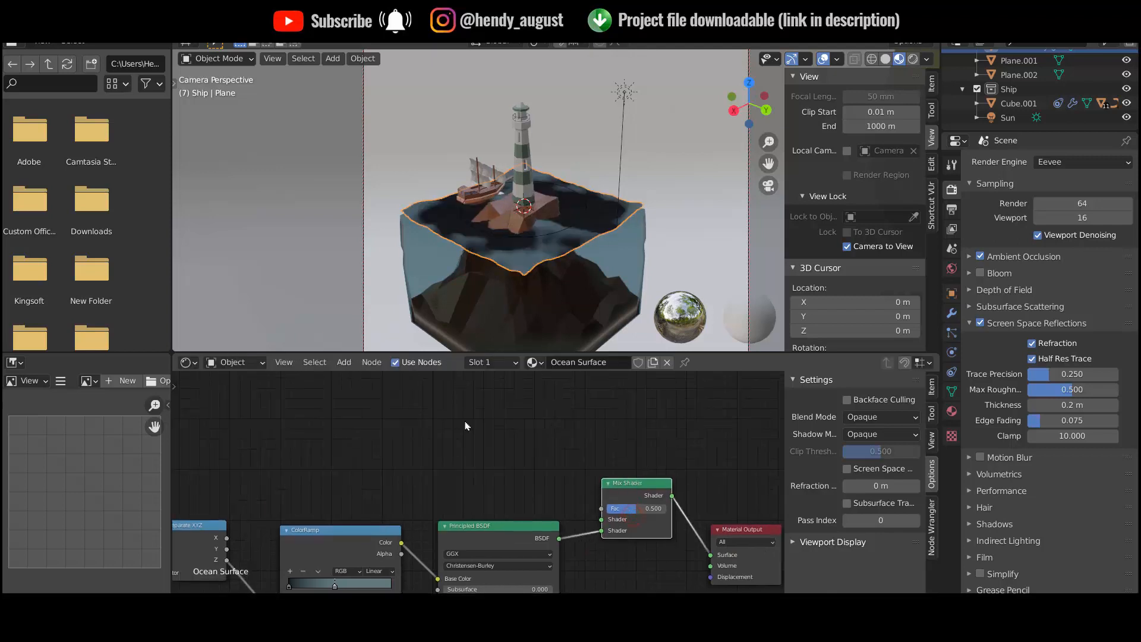
Step: Add an Emission shader above the Principled BSDF and connect it to the Mix Shader's first Shader input
left_click(344, 362)
left_click(368, 379)
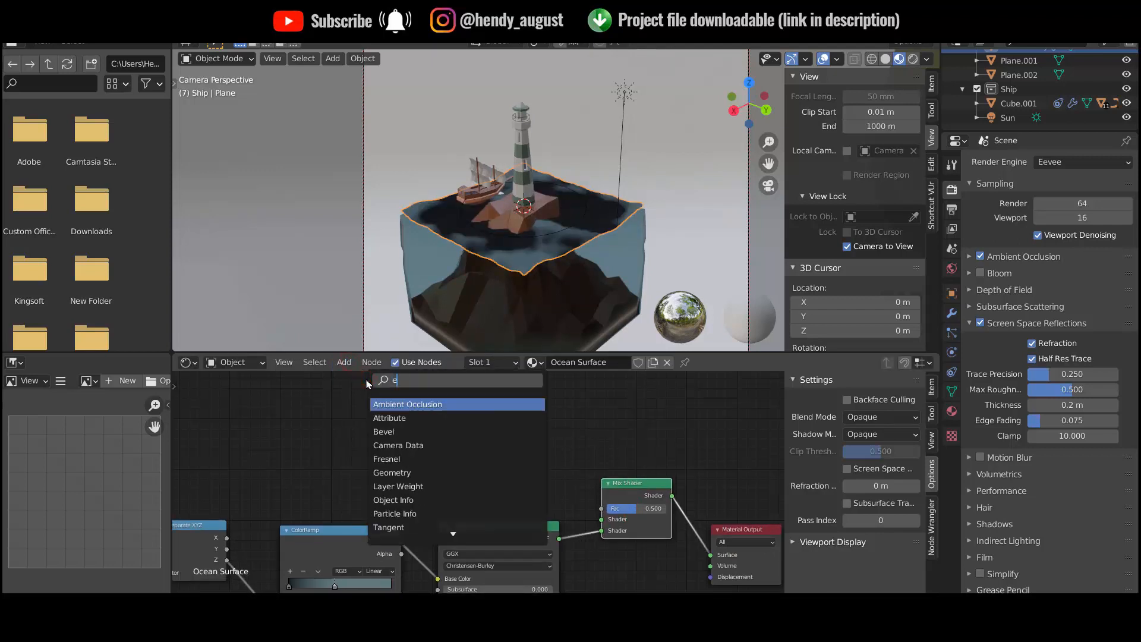
type("emissio")
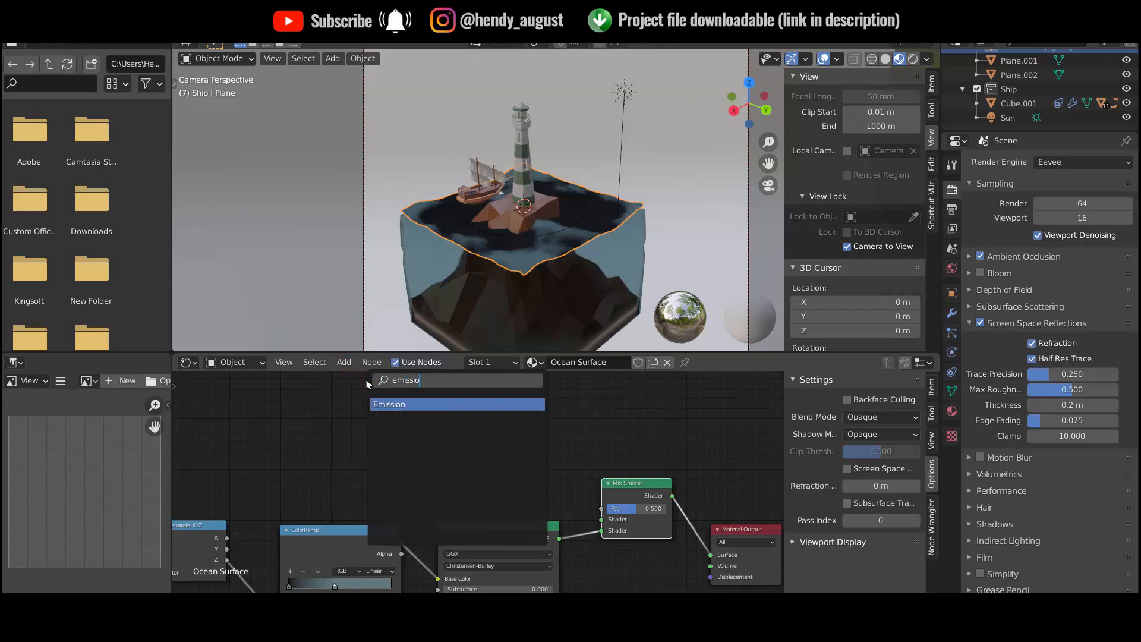
type("n")
key("Return")
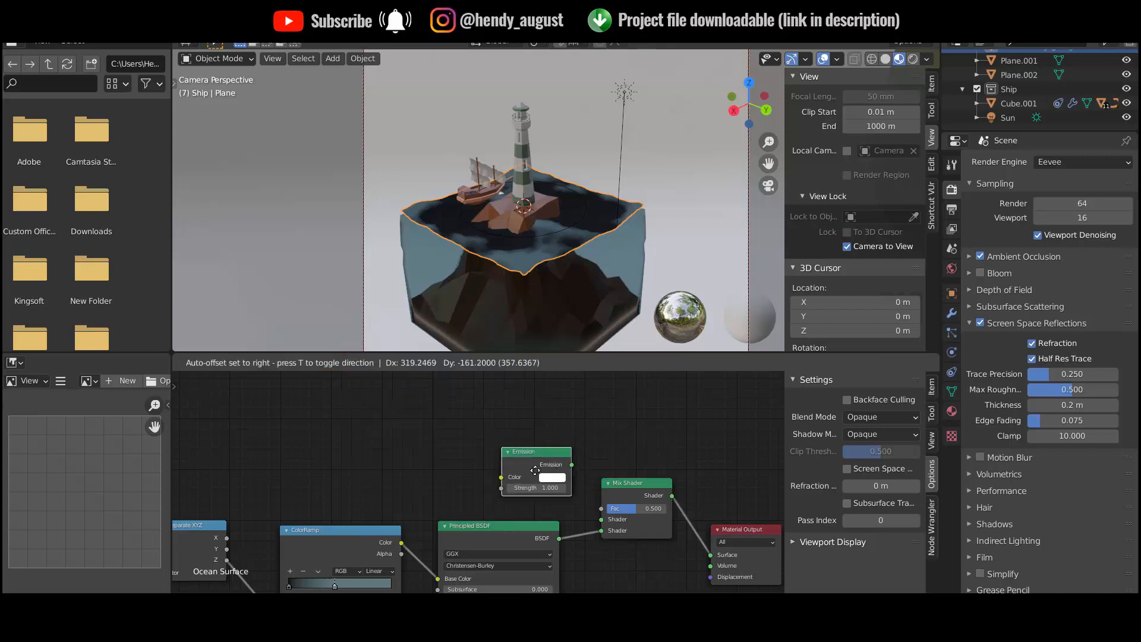
left_click(532, 471)
left_click_drag(582, 515, 602, 519)
Step: Add an Attribute node and place it above and to the left of the Emission shader
left_click(343, 362)
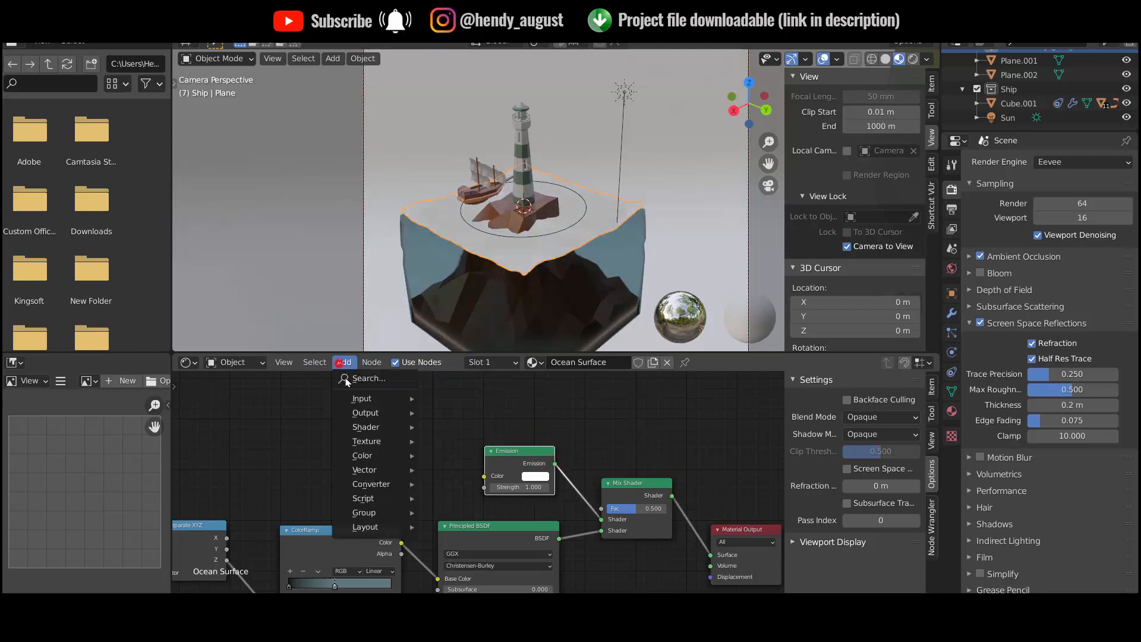
left_click(349, 382)
type("attribut")
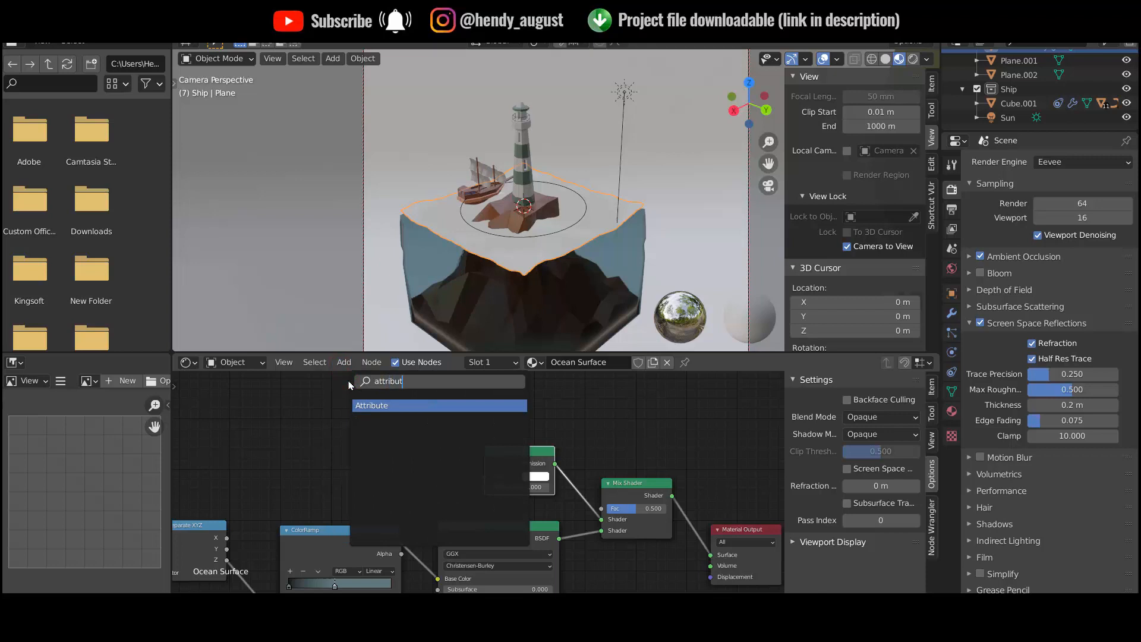
key("Return")
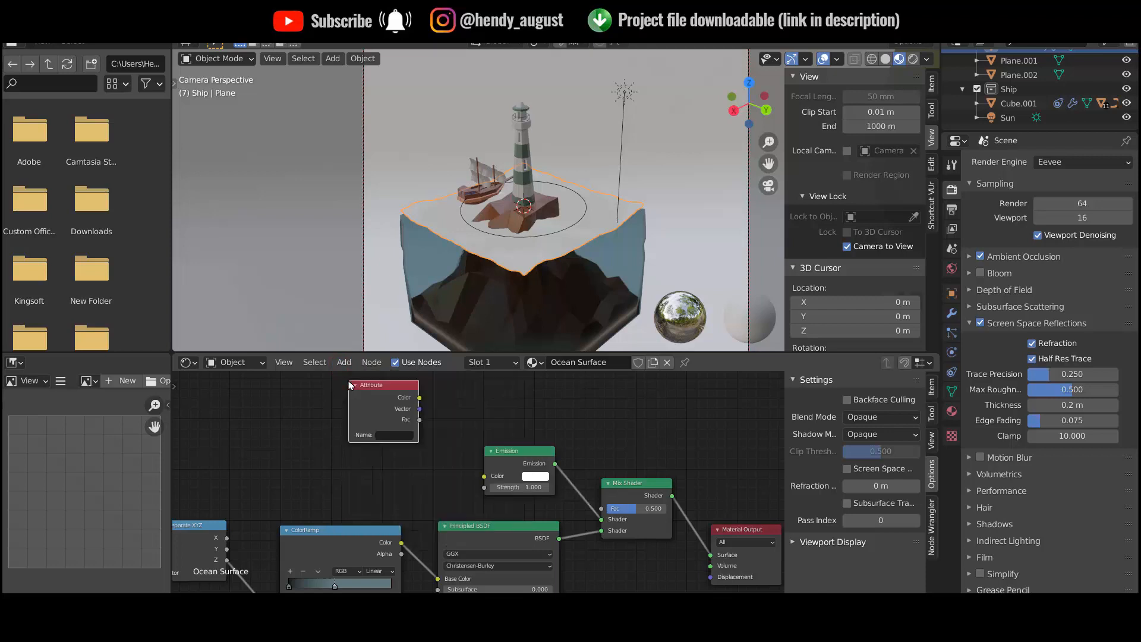
left_click(399, 392)
middle_click_drag(485, 427, 460, 484)
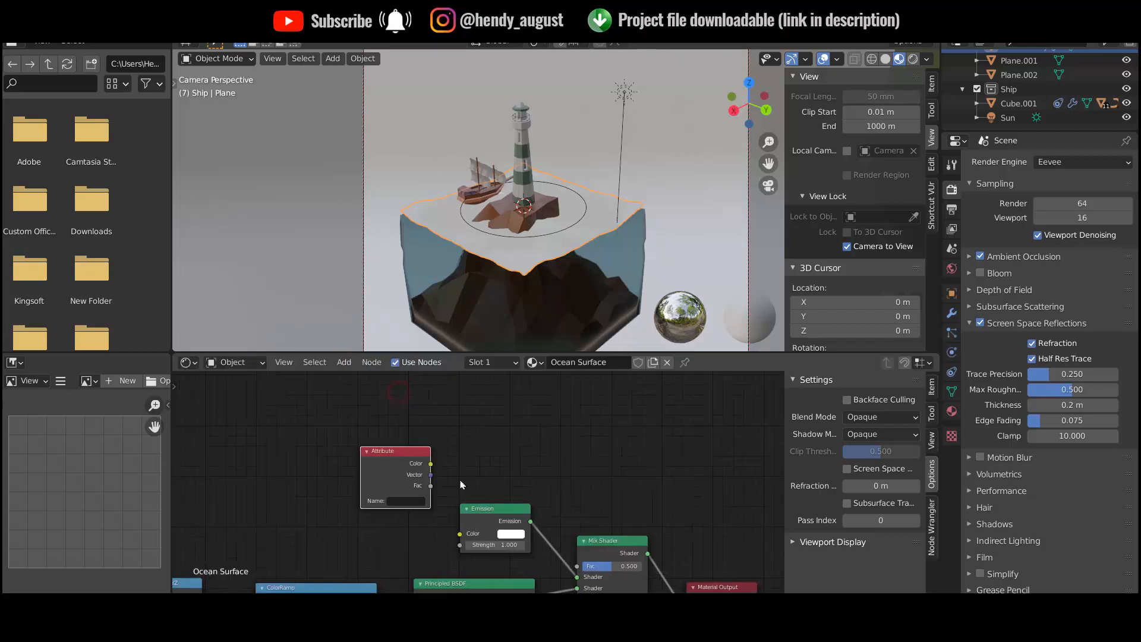
left_click_drag(416, 456, 374, 414)
Step: Add a ColorRamp beside the Attribute node, linking Attribute Fac into it and its Color output to the Mix Shader's Fac
left_click(344, 362)
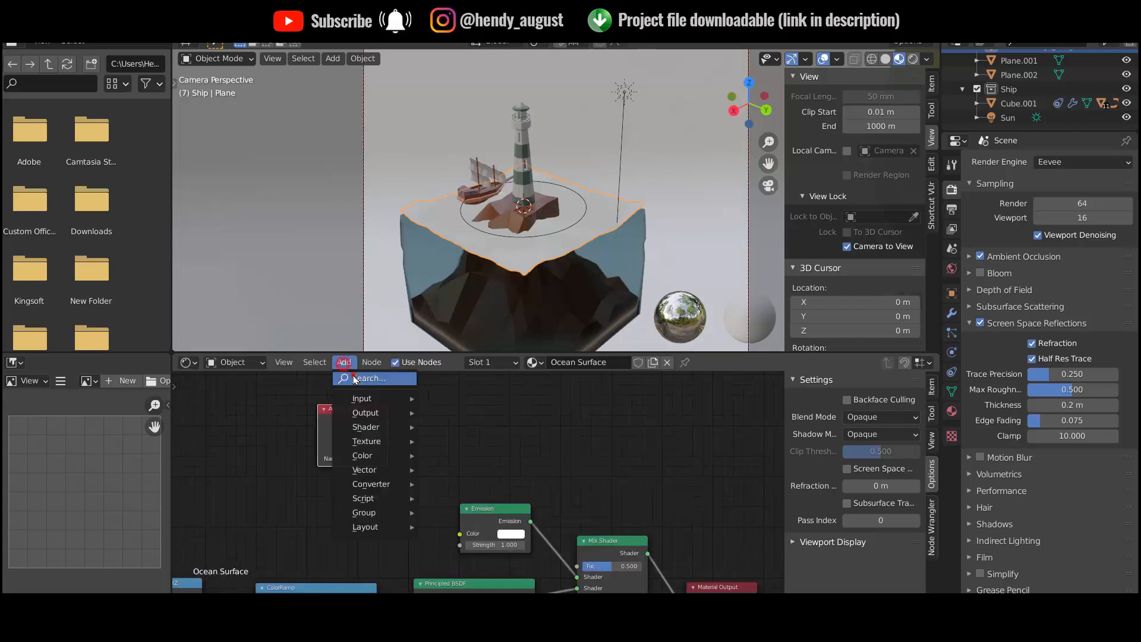
left_click(353, 375)
type("color")
key("Down")
key("Return")
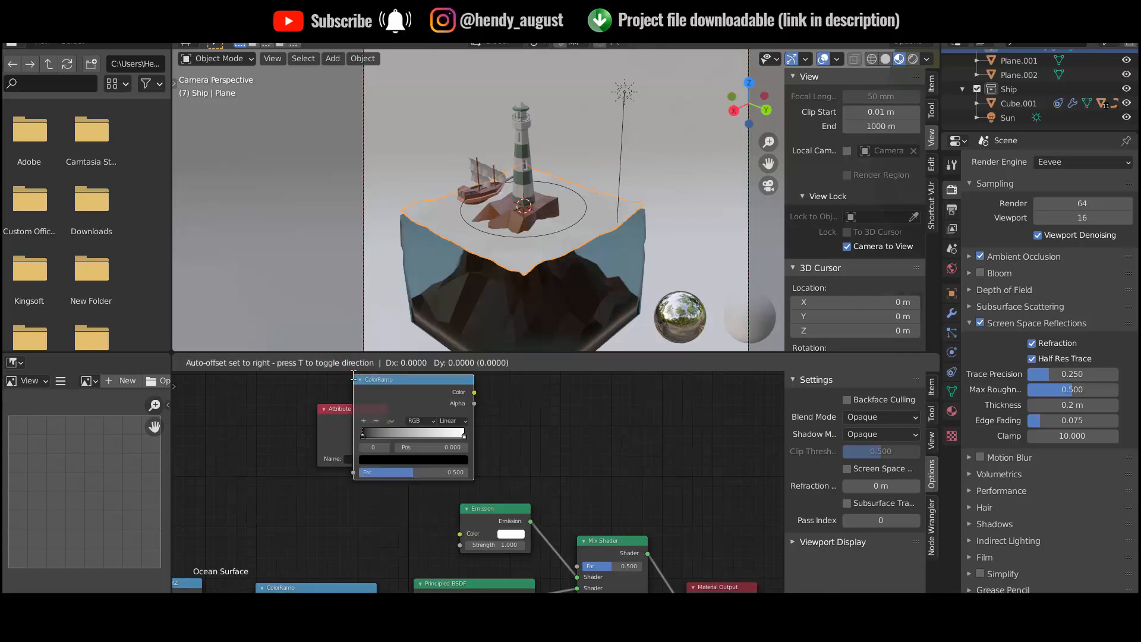
left_click(447, 388)
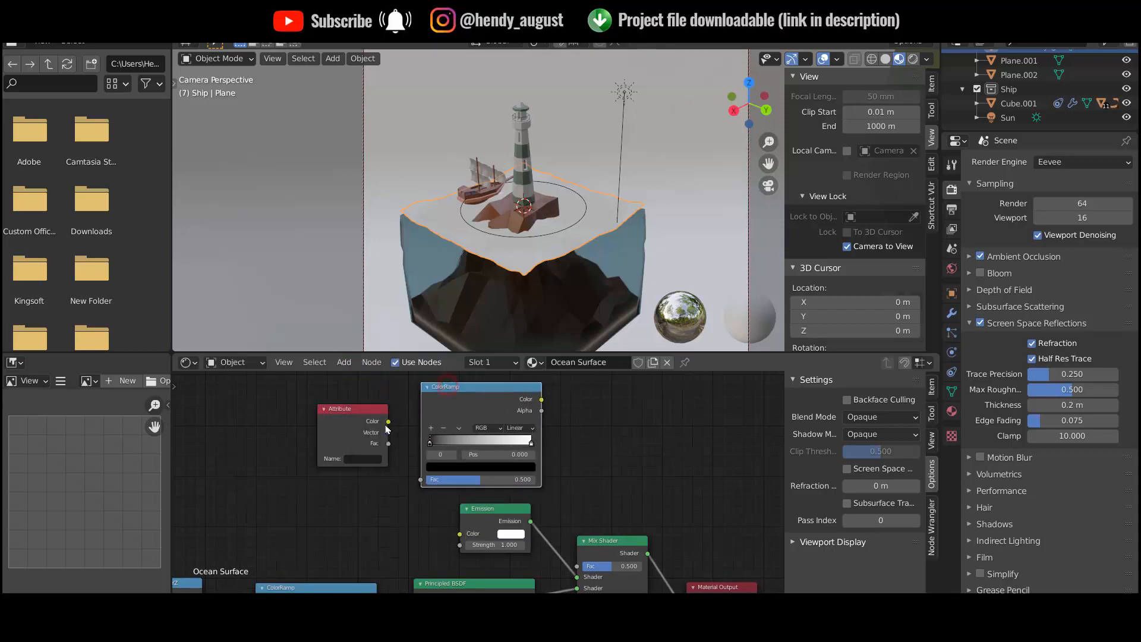
left_click_drag(390, 445, 420, 480)
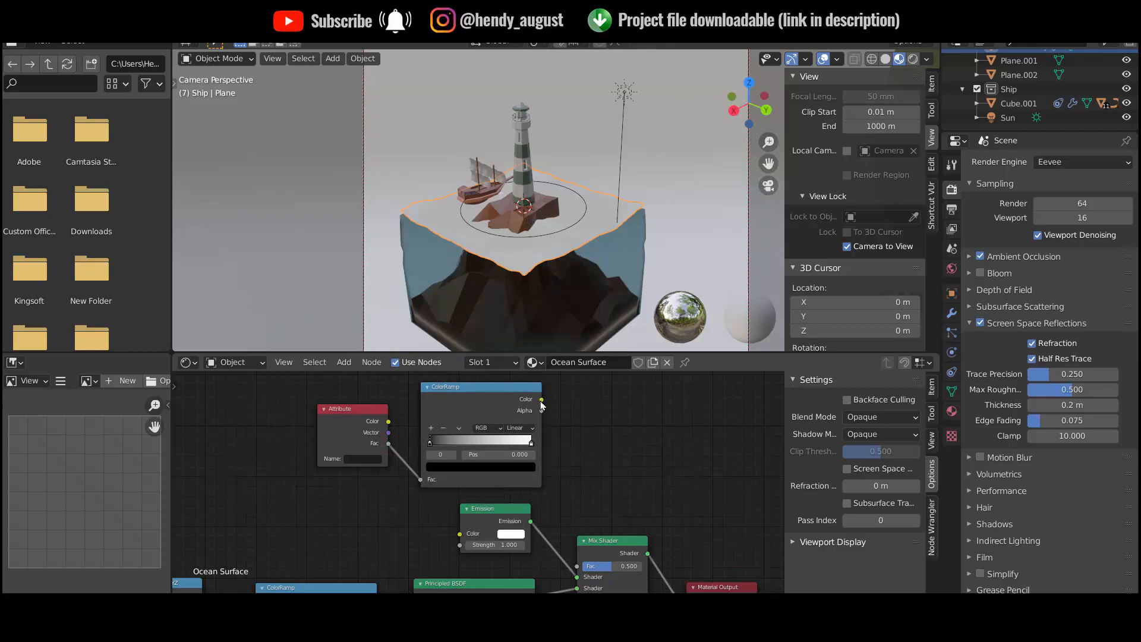
left_click_drag(542, 406, 577, 566)
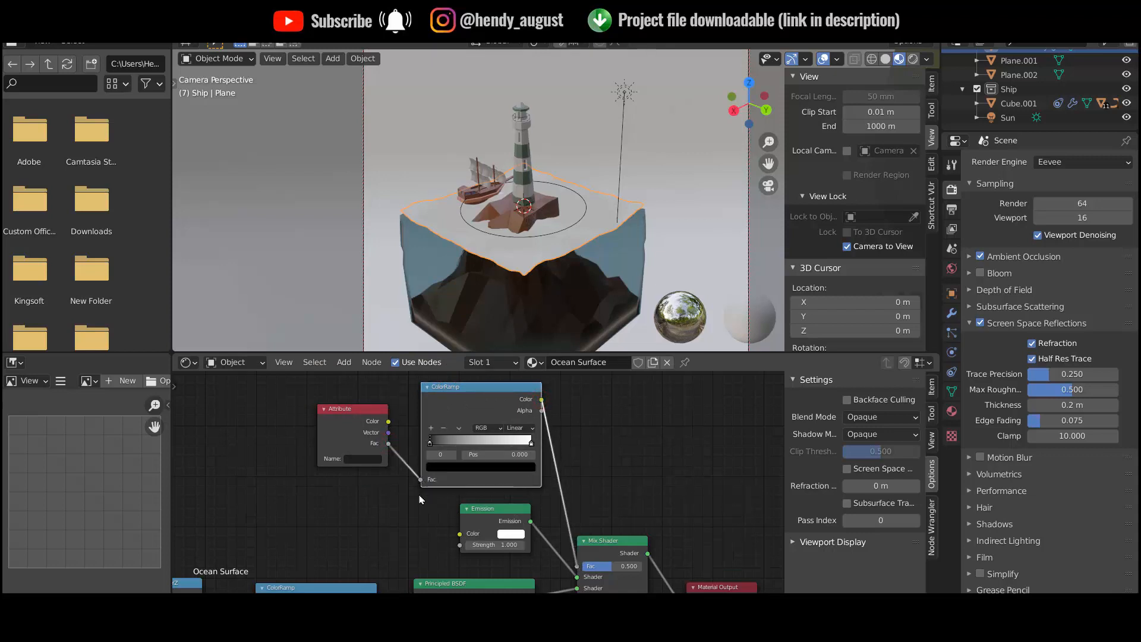
Step: Name the attribute Foam and swap the black and white stops of the ColorRamp connected to it
left_click(357, 458)
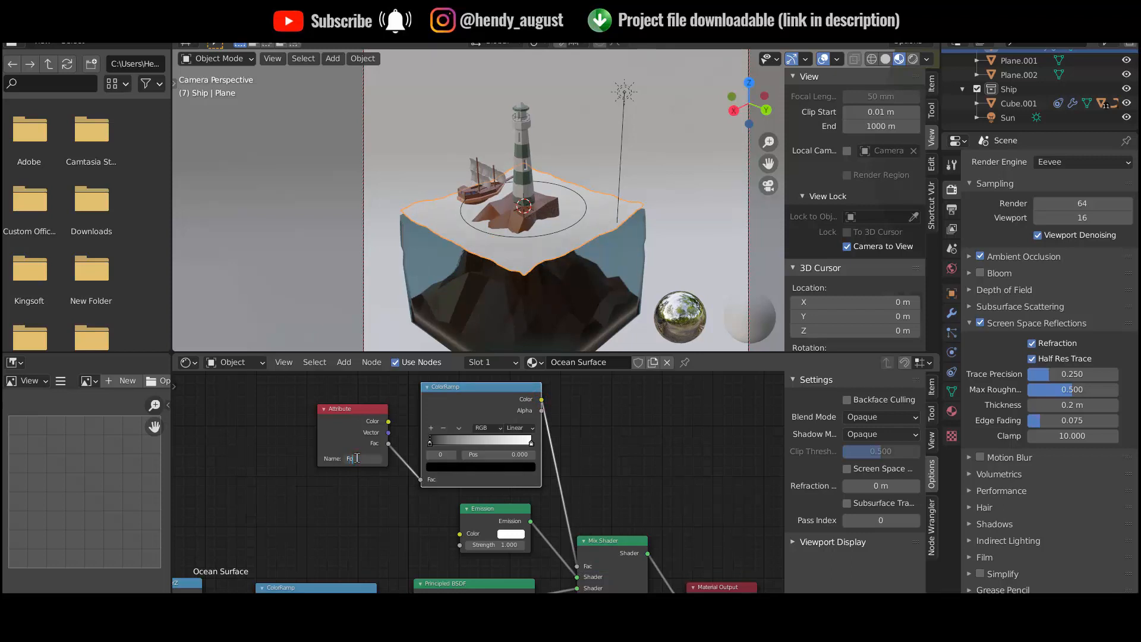
key("Return")
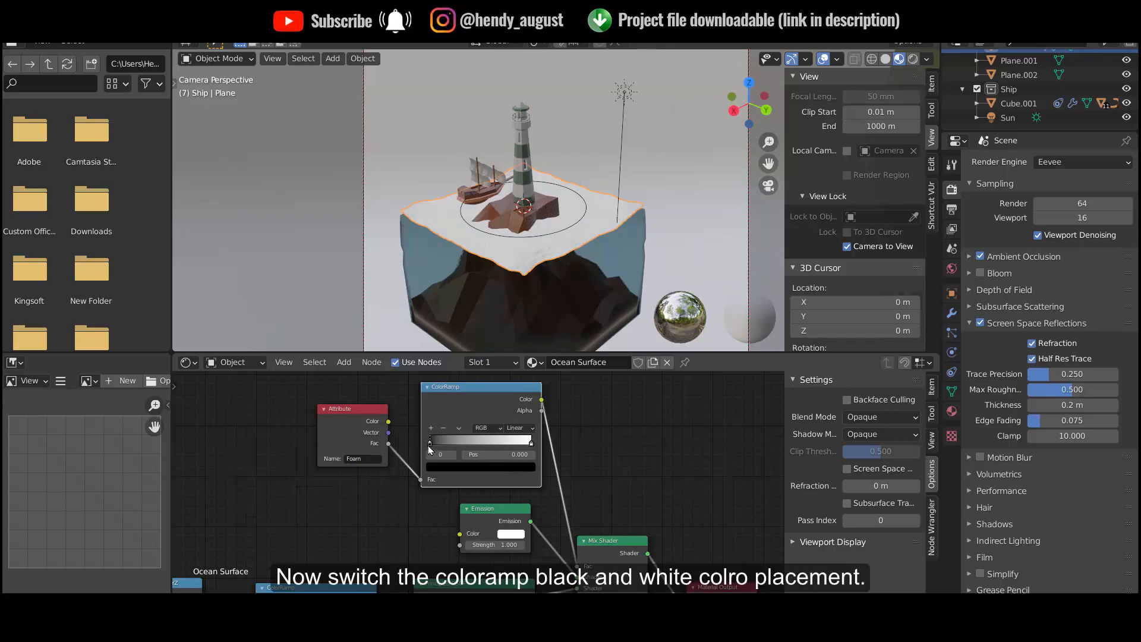
left_click_drag(431, 443, 541, 450)
left_click(483, 444)
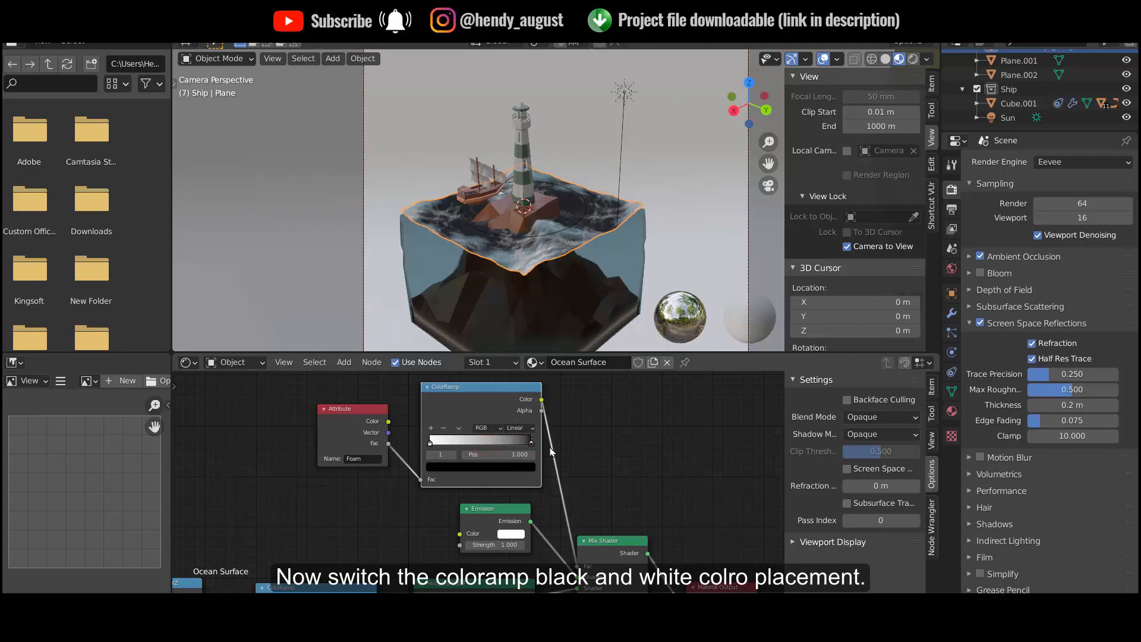
left_click_drag(430, 443, 430, 451)
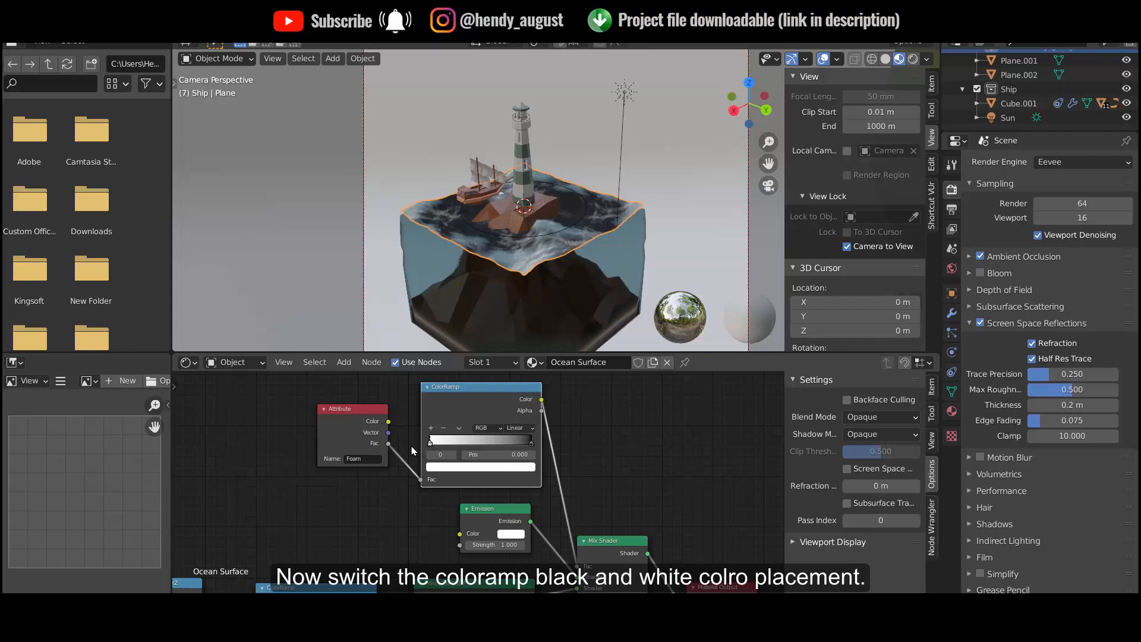
Step: Set the Emission shader's color to light cyan, hex 87F7FF, to tint the foam
middle_click_drag(587, 482, 584, 449)
left_click(509, 501)
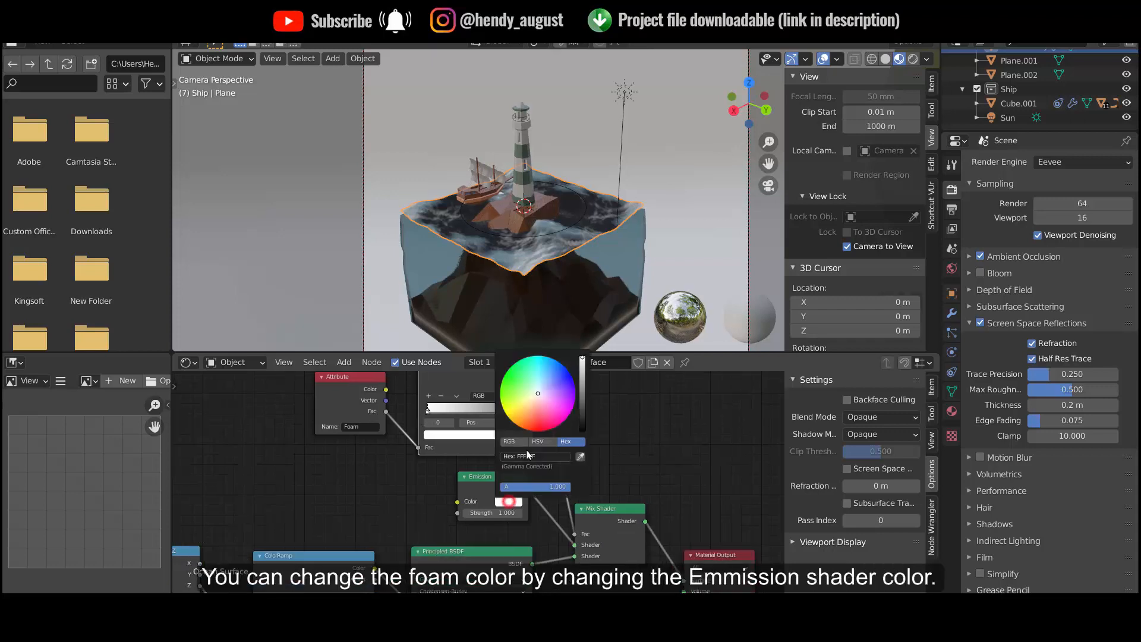
left_click(538, 375)
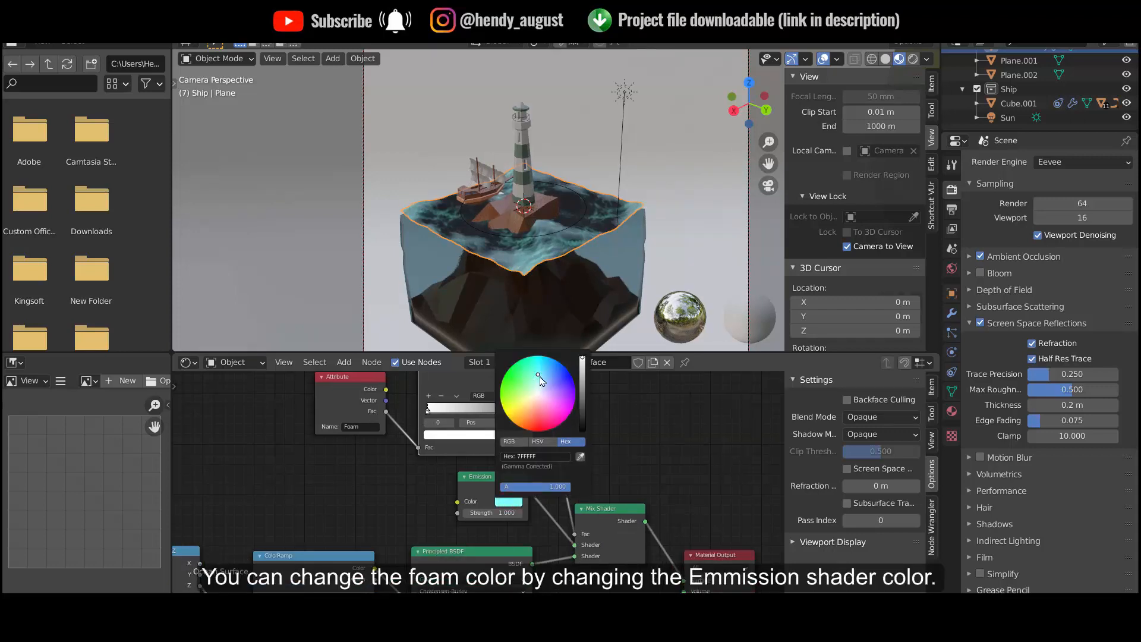
left_click_drag(541, 381, 546, 370)
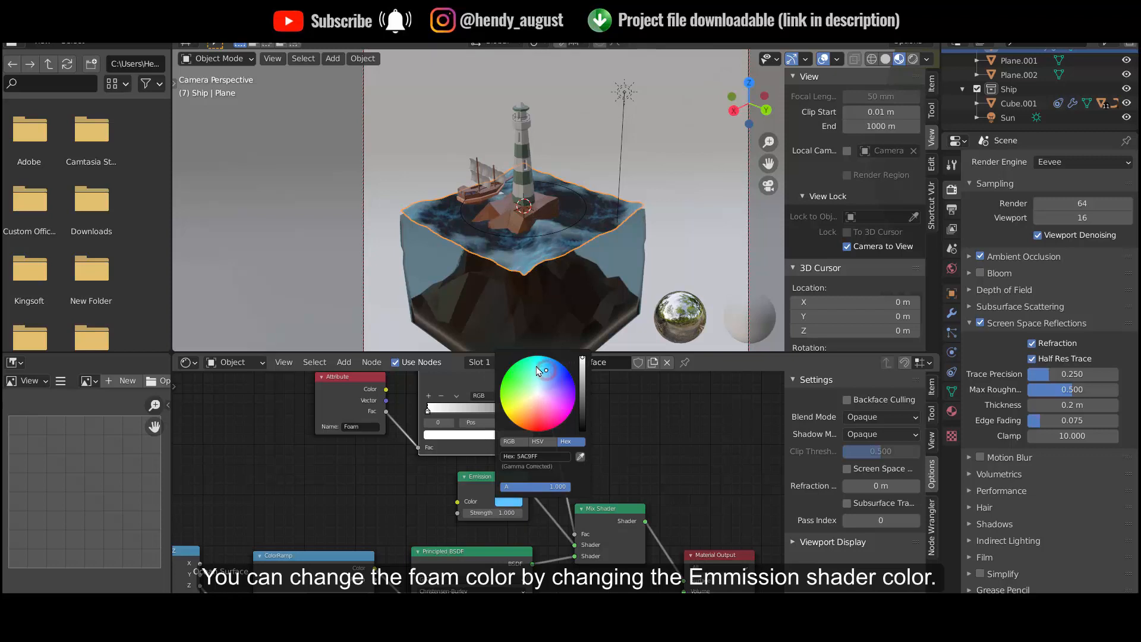
left_click(535, 381)
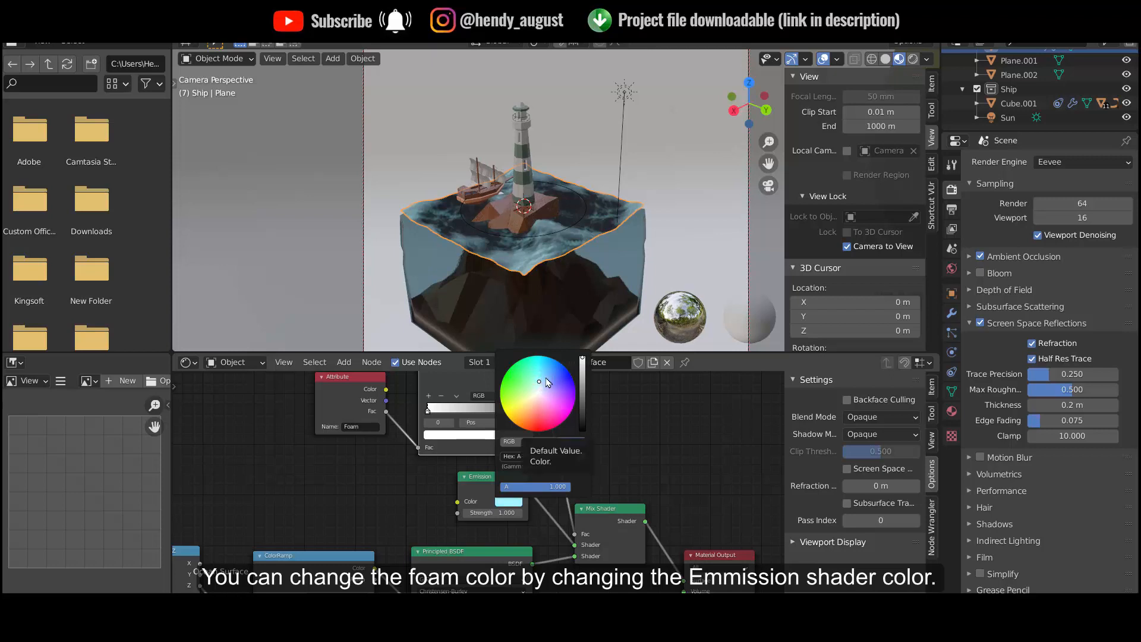
left_click(546, 377)
left_click_drag(545, 377, 539, 375)
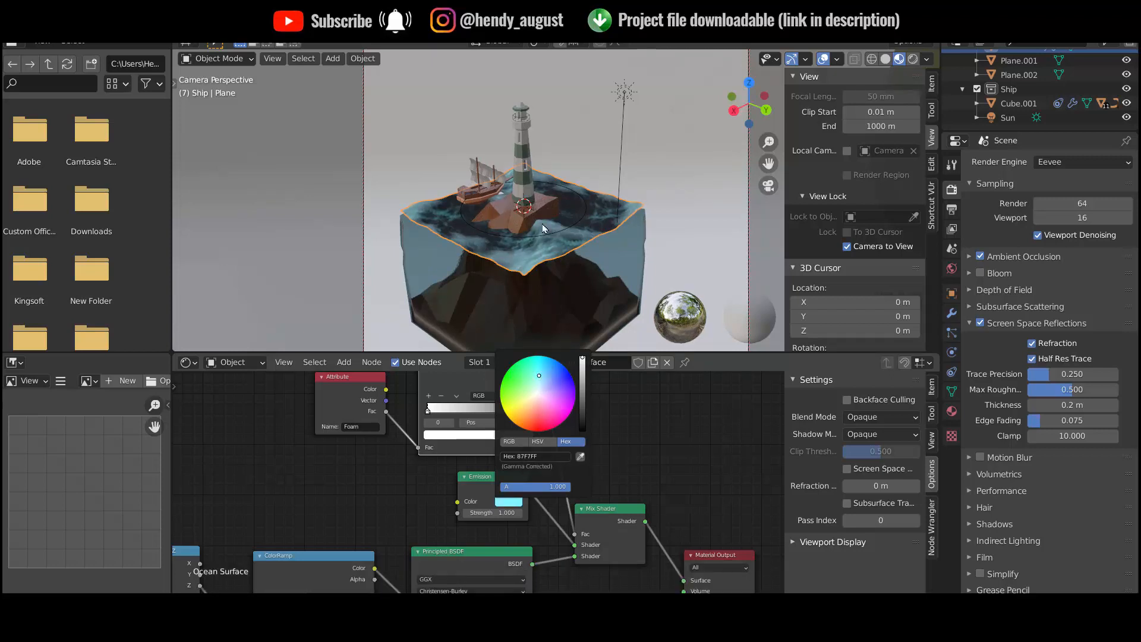
Step: Play the animation to check the moving foam, and select the ocean depth cube
key("space")
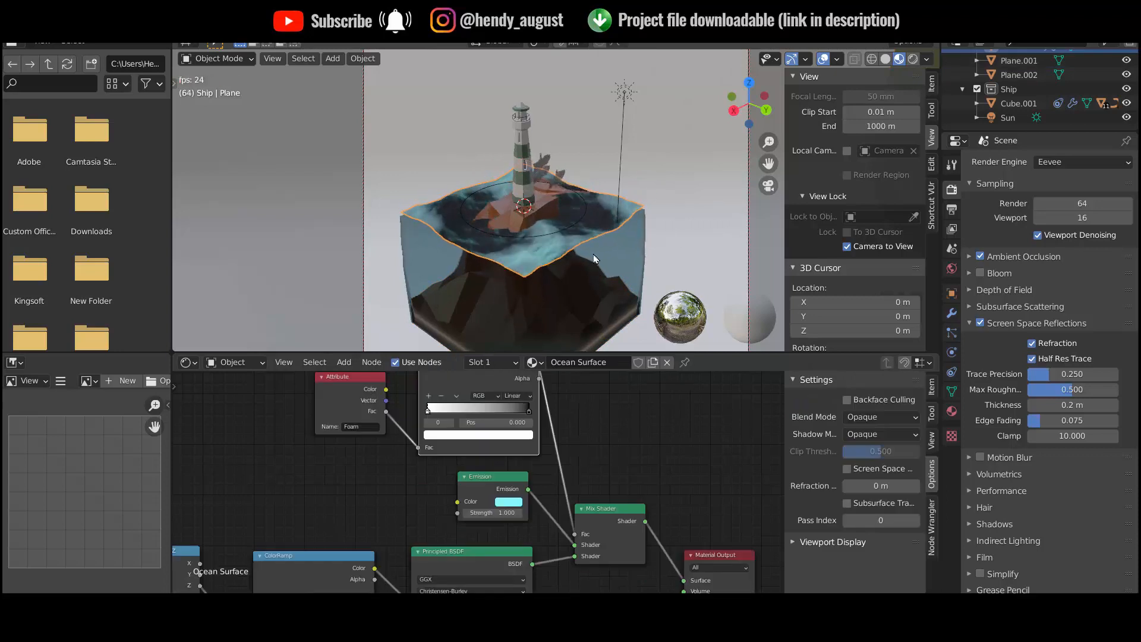
left_click(636, 260)
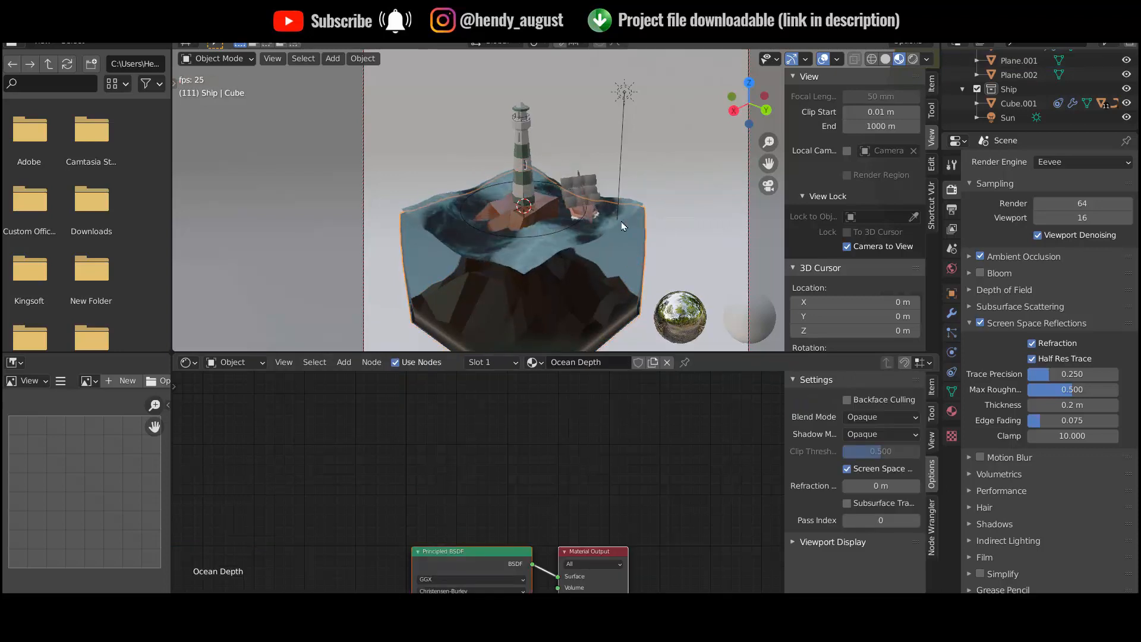
scroll(580, 285, "up", 2)
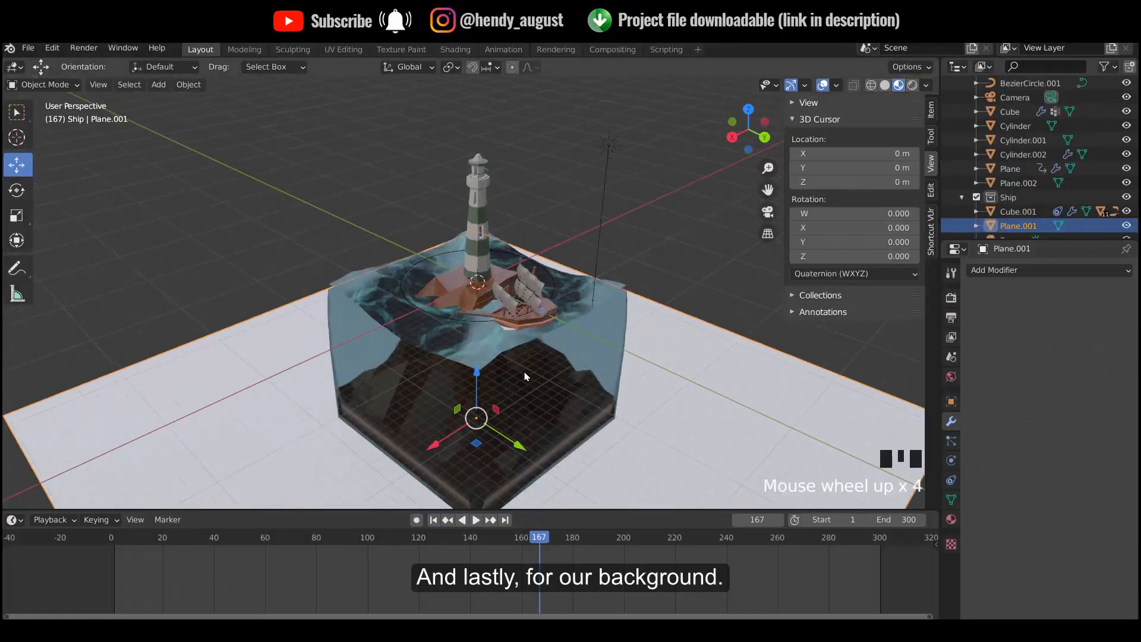
Step: Rotate the white background plane by -45° about the global Z axis
mouse_move(559, 280)
middle_mouse_down()
mouse_move(580, 297)
mouse_move(570, 258)
middle_mouse_up()
left_click(678, 216)
left_click(660, 340)
left_click(650, 381)
key("r")
key("z")
left_click(670, 344)
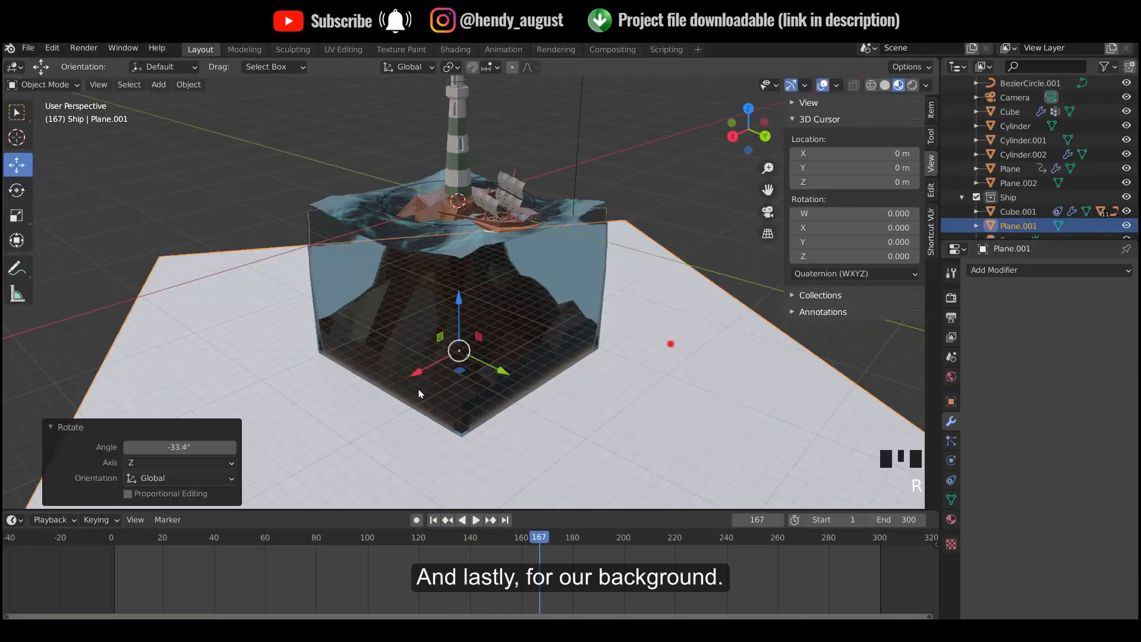
left_click(214, 447)
type("-45")
key("Return")
Step: Open the background plane for mesh editing in edge select mode
left_click(452, 143)
key("Tab")
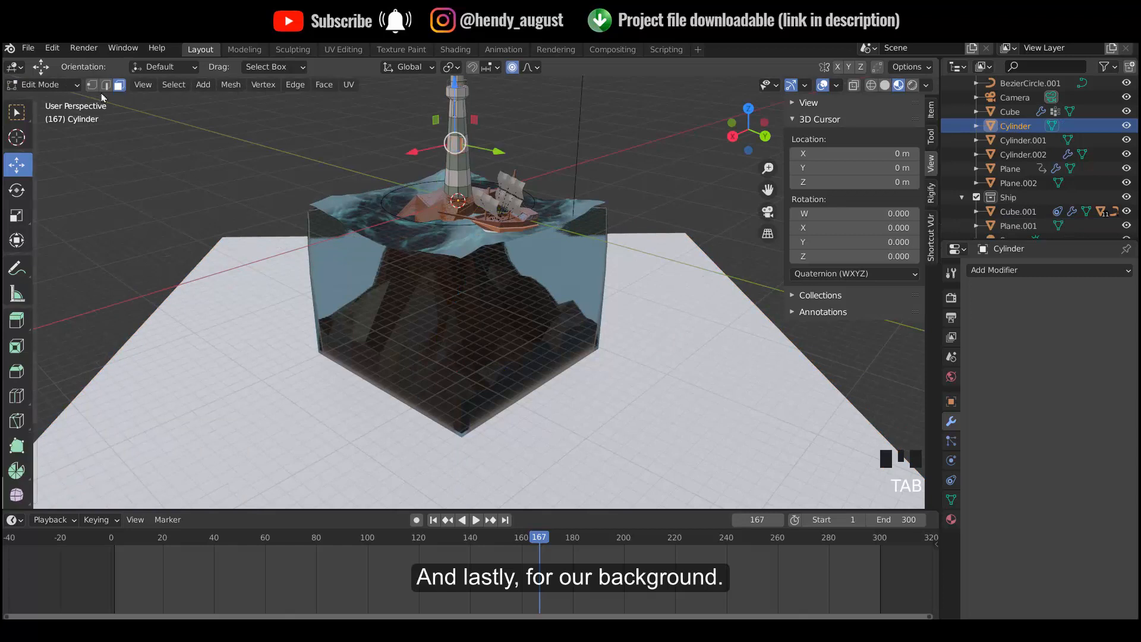
left_click(106, 85)
left_click(235, 239)
middle_click_drag(235, 239, 320, 340, "shift")
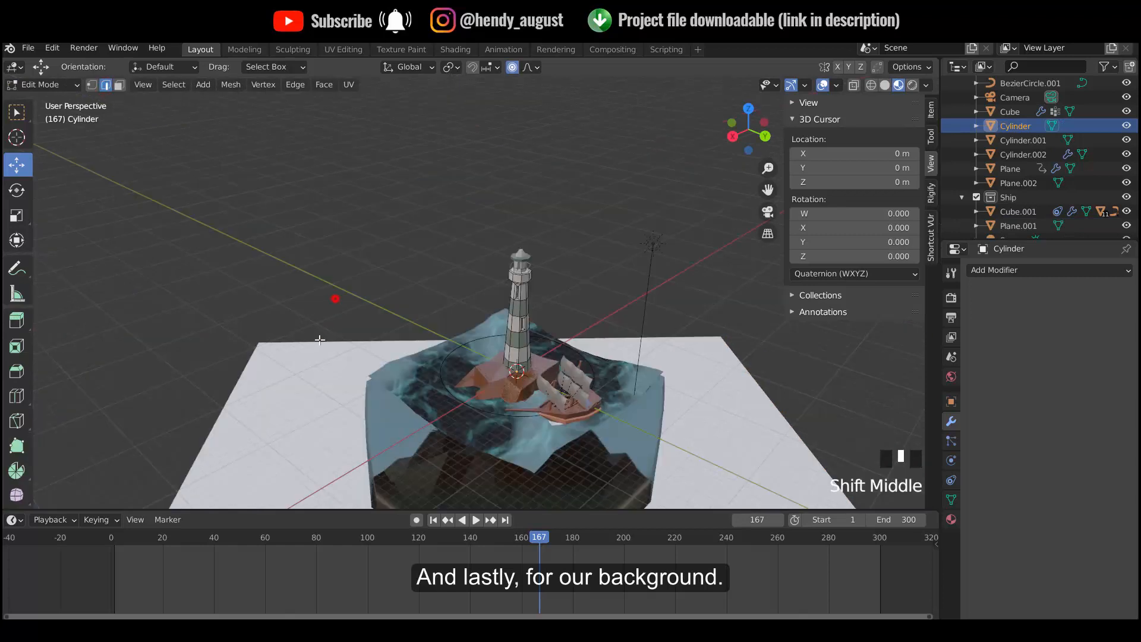
key("z")
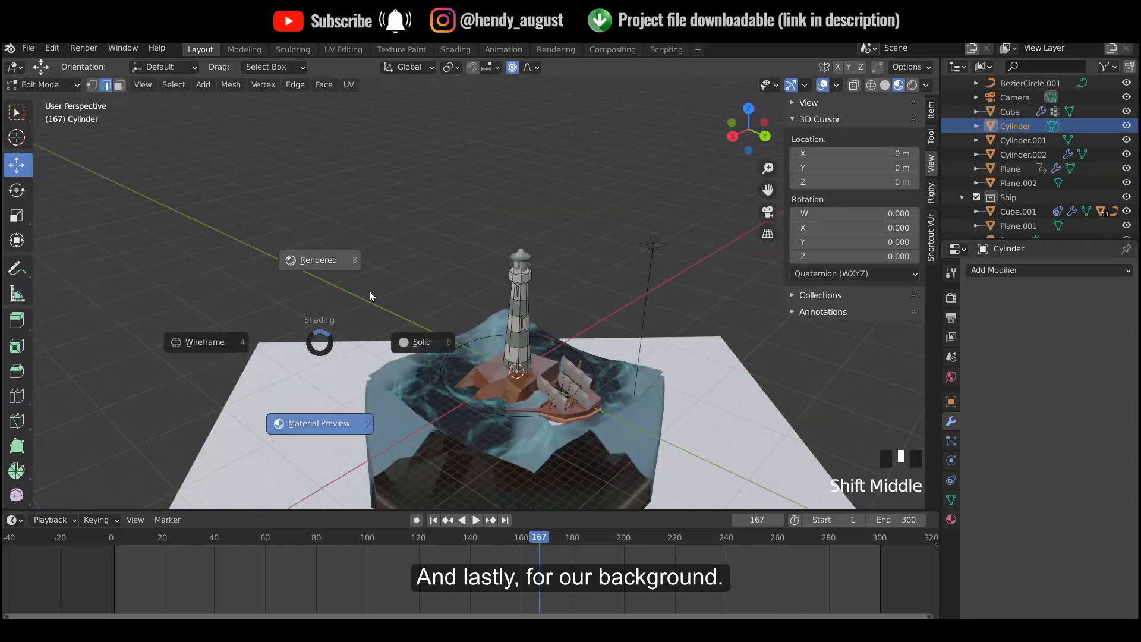
key("a")
left_click(380, 284)
key("Tab")
left_click(319, 372)
key("Tab")
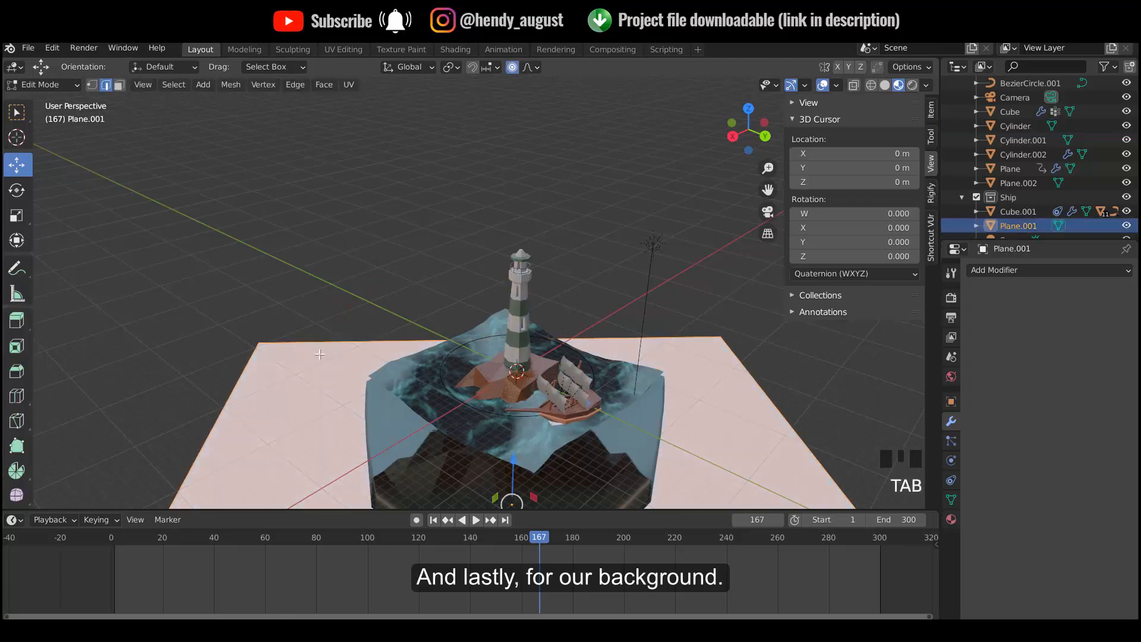
Step: Extrude the background plane's rear edge straight up along the global Z axis into a tall back wall
left_click(326, 342)
left_click(325, 341)
left_click(327, 341)
left_click(336, 344)
left_click(341, 344)
key("e")
key("z")
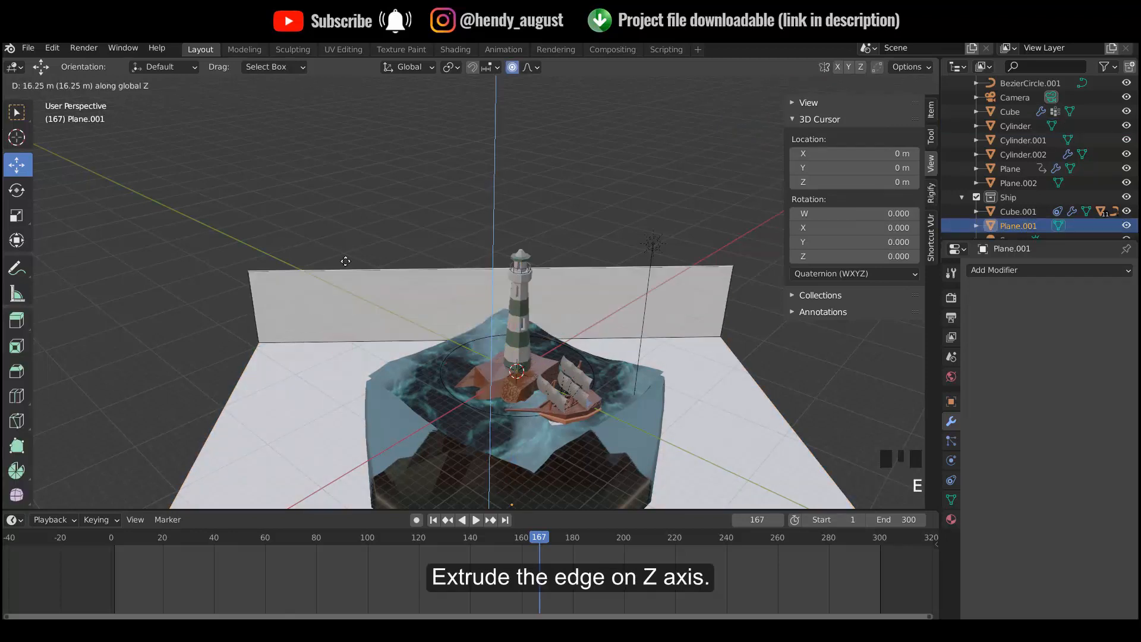
left_click(361, 391)
scroll(309, 342, "down", 2)
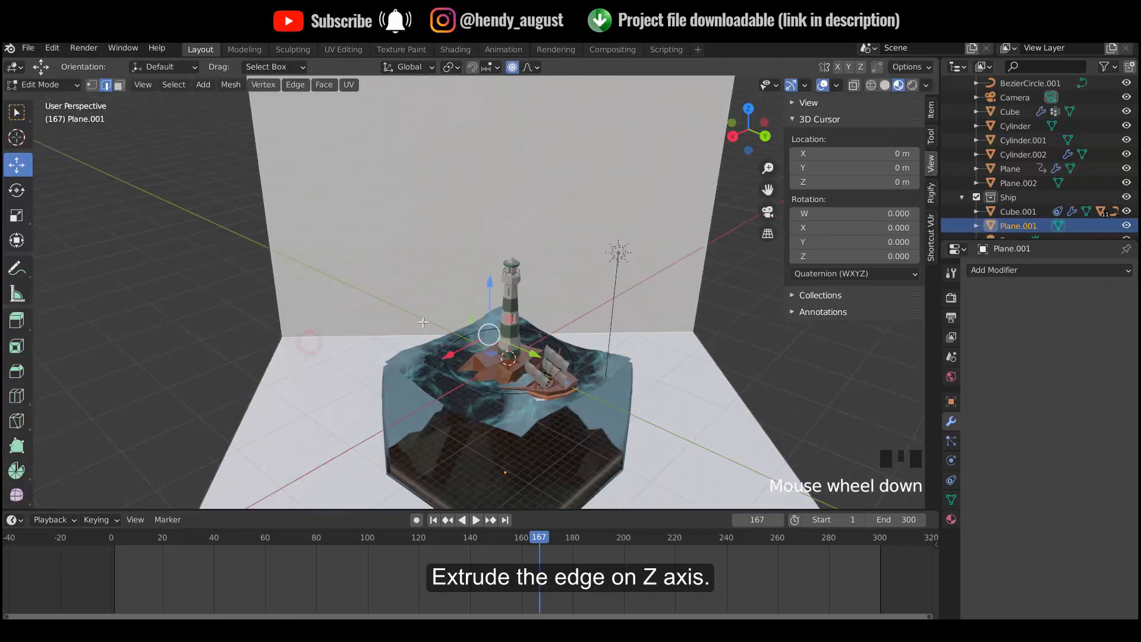
Step: Bevel the fold between the background's floor and back wall with 10 segments to form a curved backdrop
key("ctrl+b")
left_click(628, 425)
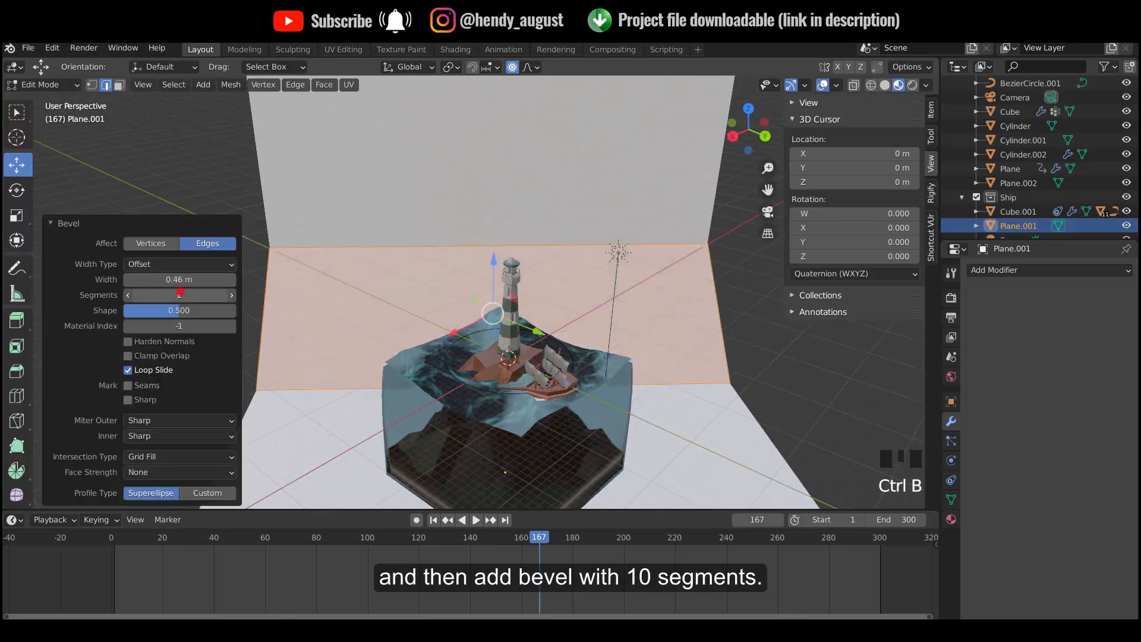
left_click_drag(181, 295, 226, 295)
left_click(22, 161)
left_click(84, 141)
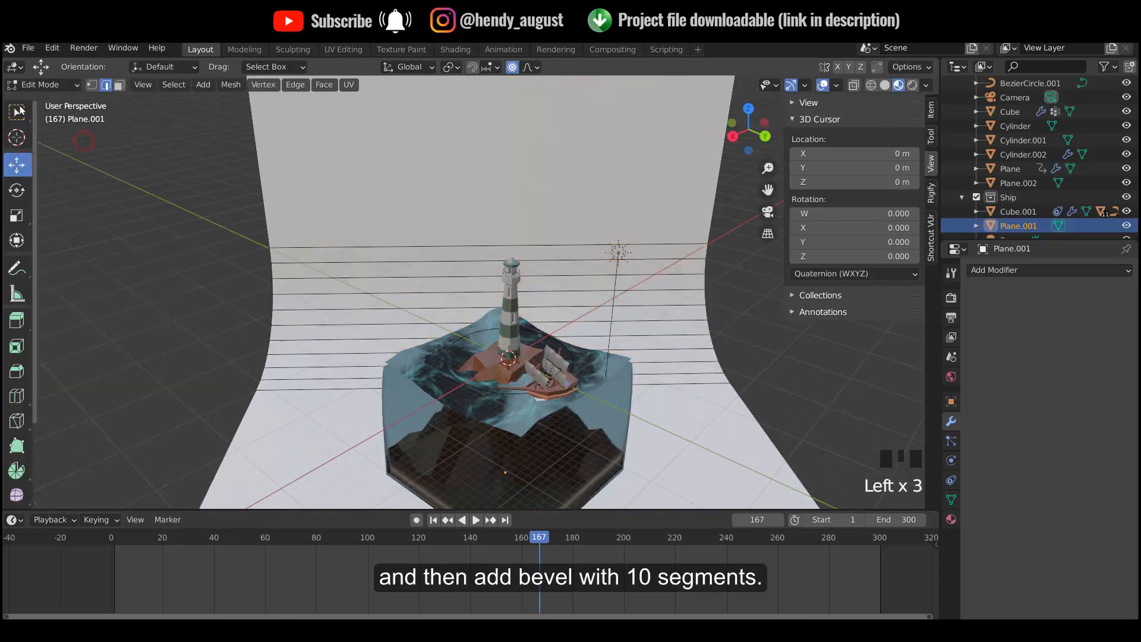
Step: Return to Object Mode and apply smooth shading to the background plane
left_click(154, 163)
right_click(408, 197)
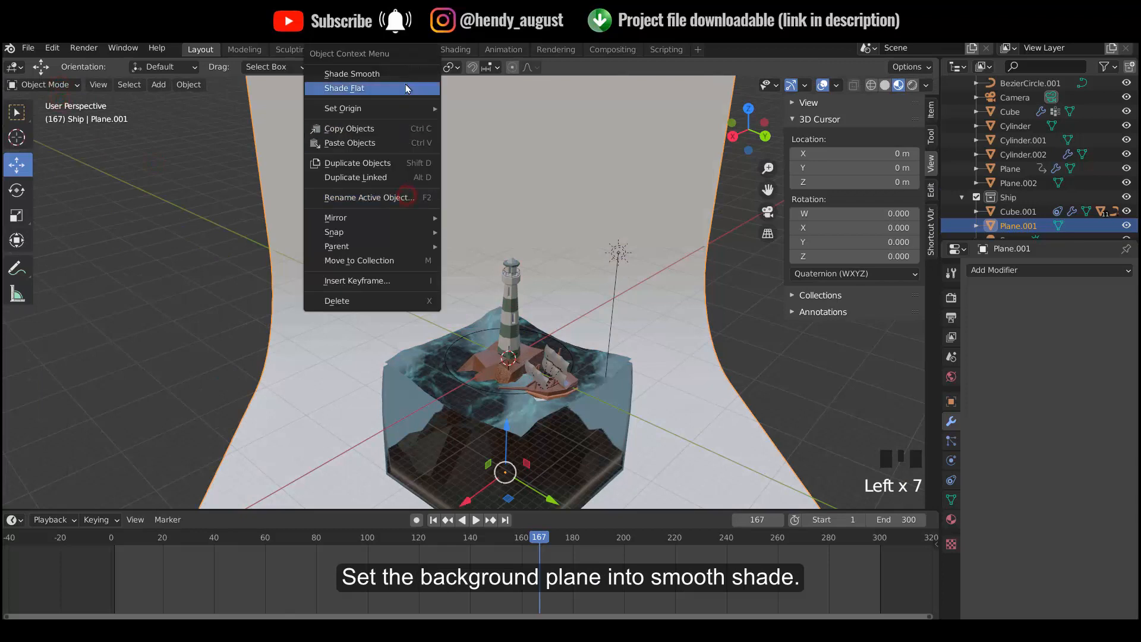
left_click(408, 79)
left_click(494, 186)
left_click(619, 268)
left_click(619, 268)
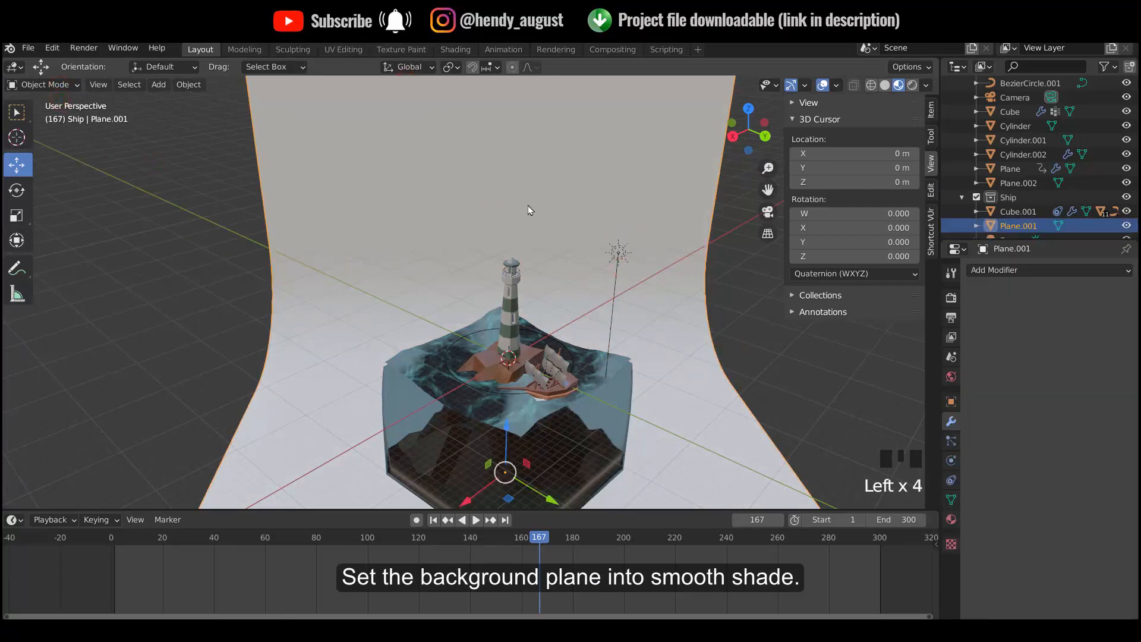
Step: Scale the background plane along its local Y axis by about 2.975 so it fills the whole view
key("s")
left_click(322, 216)
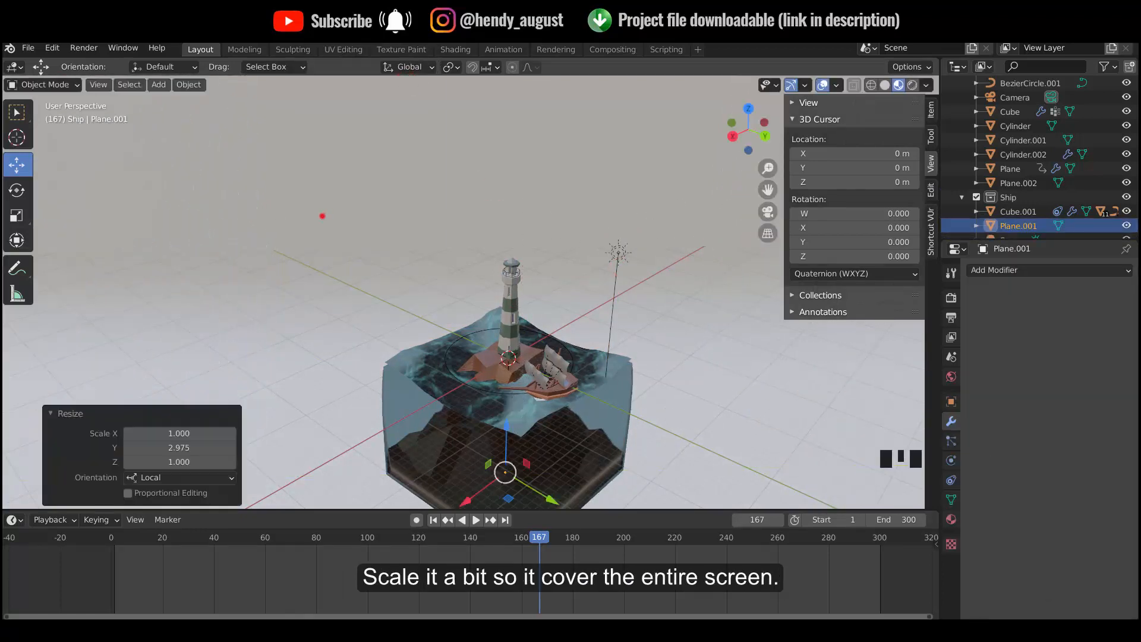
middle_click_drag(523, 330, 521, 193, "shift")
middle_click_drag(550, 331, 535, 397, "shift")
Step: Create a new material named bg on the background plane
left_click(951, 519)
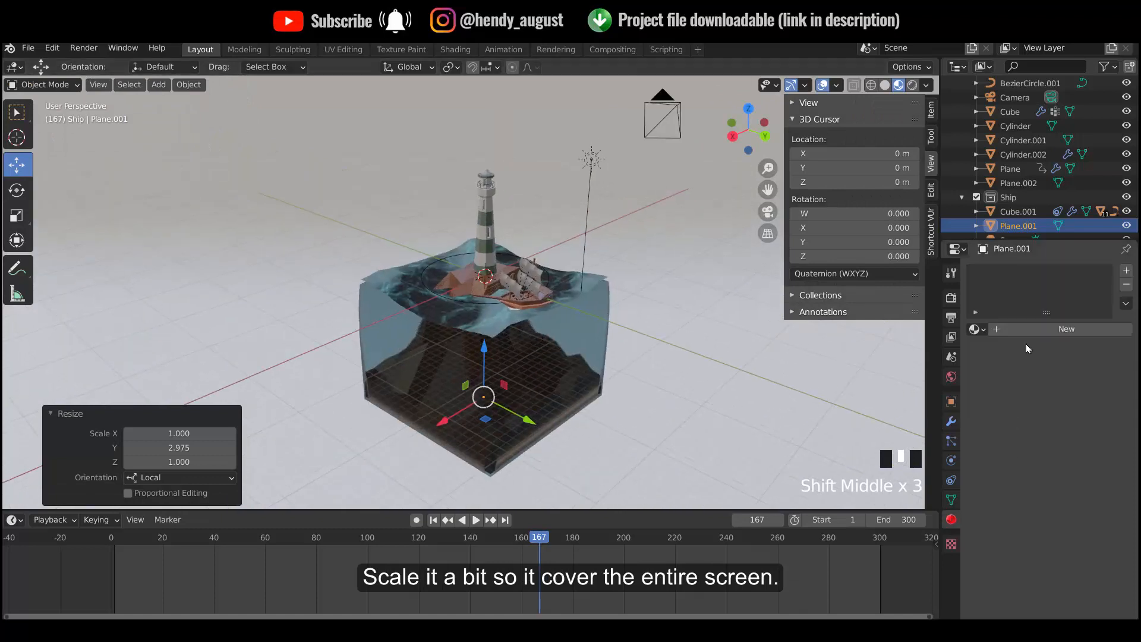
left_click(1034, 330)
left_click(671, 369)
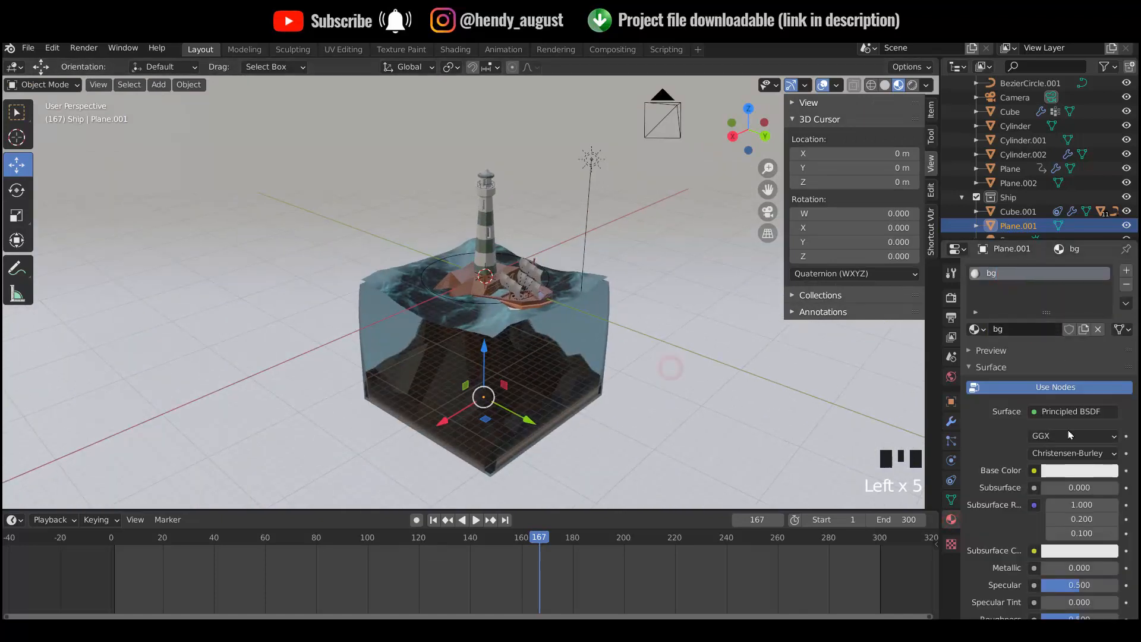
Step: Tint the bg material's base color light cyan
left_click(1067, 471)
left_click(1057, 301)
left_click(1044, 297)
Step: Apply the Ocean Depth material's base color, hex 60797E, to the bg material and darken it
left_click(562, 338)
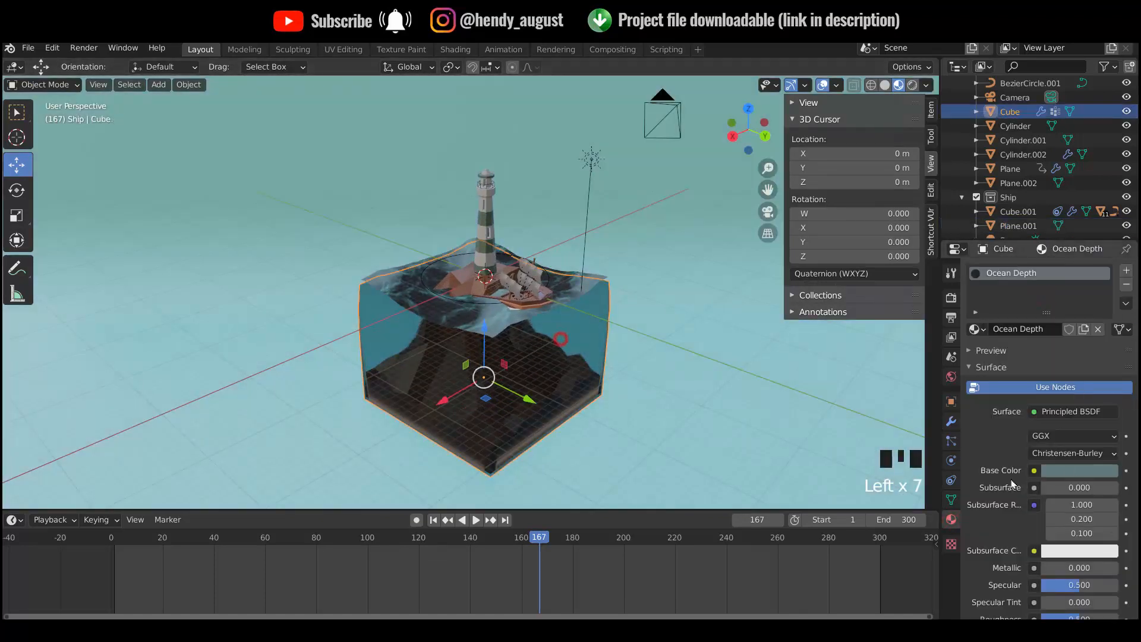
left_click(1070, 466)
left_click(772, 357)
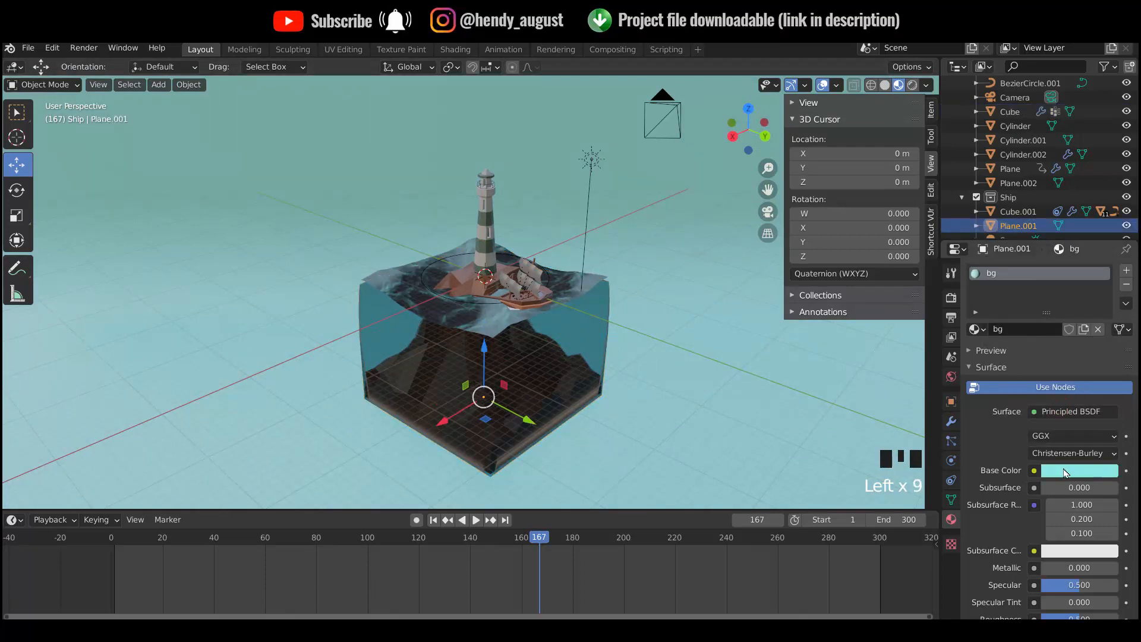
left_click(1066, 473)
left_click(1040, 406)
type("60797E")
key("Return")
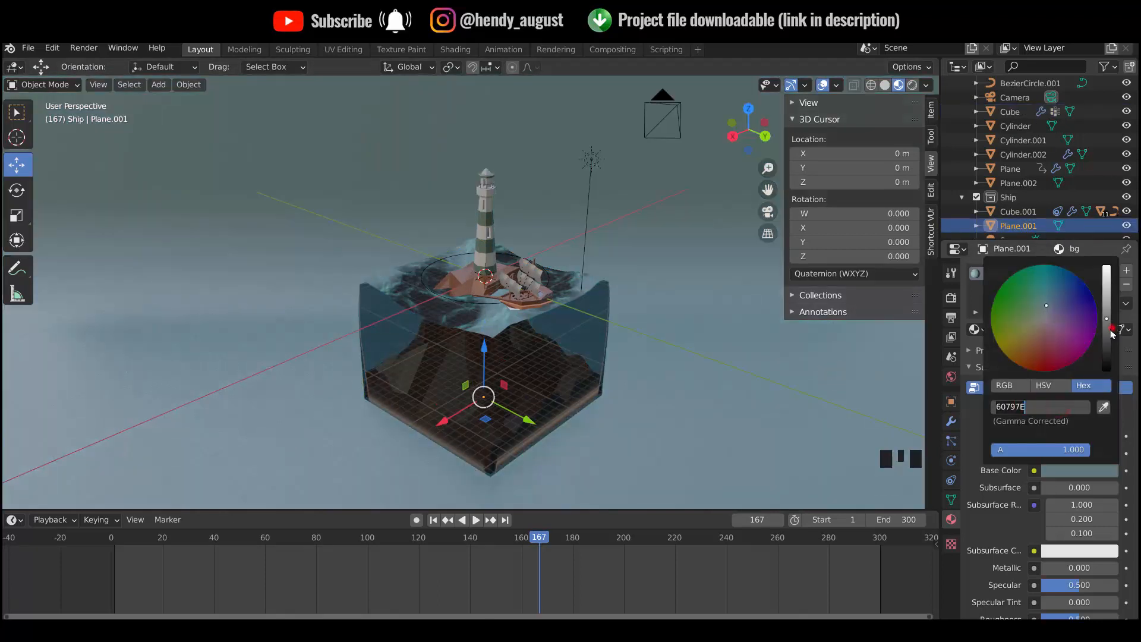
left_click_drag(1113, 334, 1109, 344)
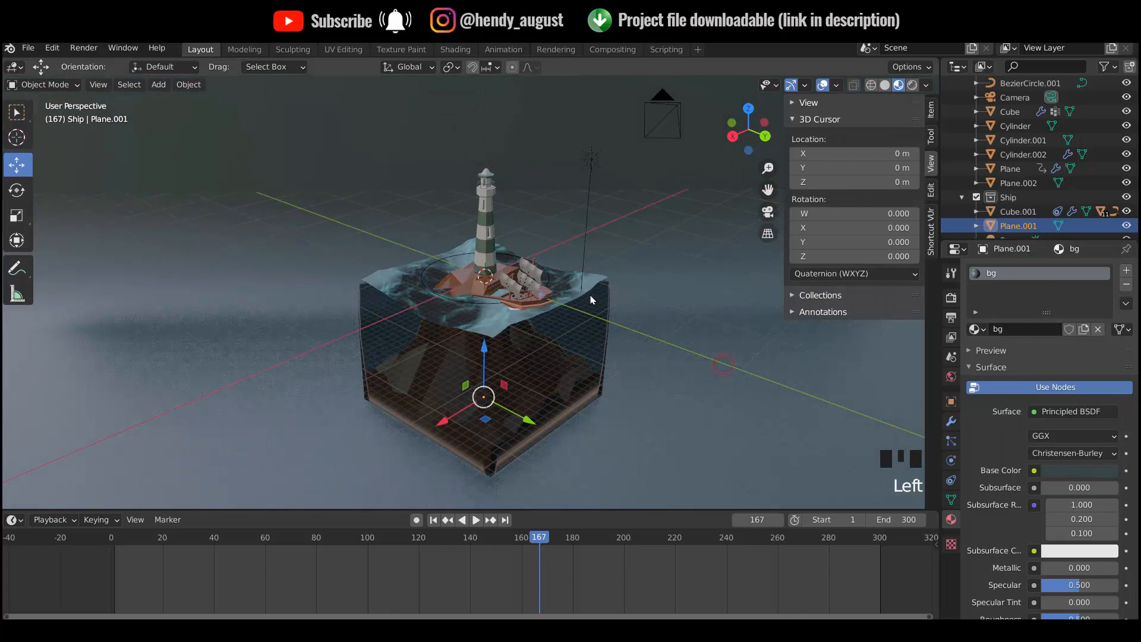
Step: Set the bg material's specular to 0.080 and its roughness to about 0.534
key("space")
key("space")
left_click(697, 394)
mouse_move(1079, 585)
left_mouse_down()
mouse_move(1046, 595)
mouse_move(1100, 602)
left_mouse_up()
scroll(1057, 584, "down", 1)
Step: Play the animation to check the ship and ocean against the dark backdrop, and select the ocean surface
key("space")
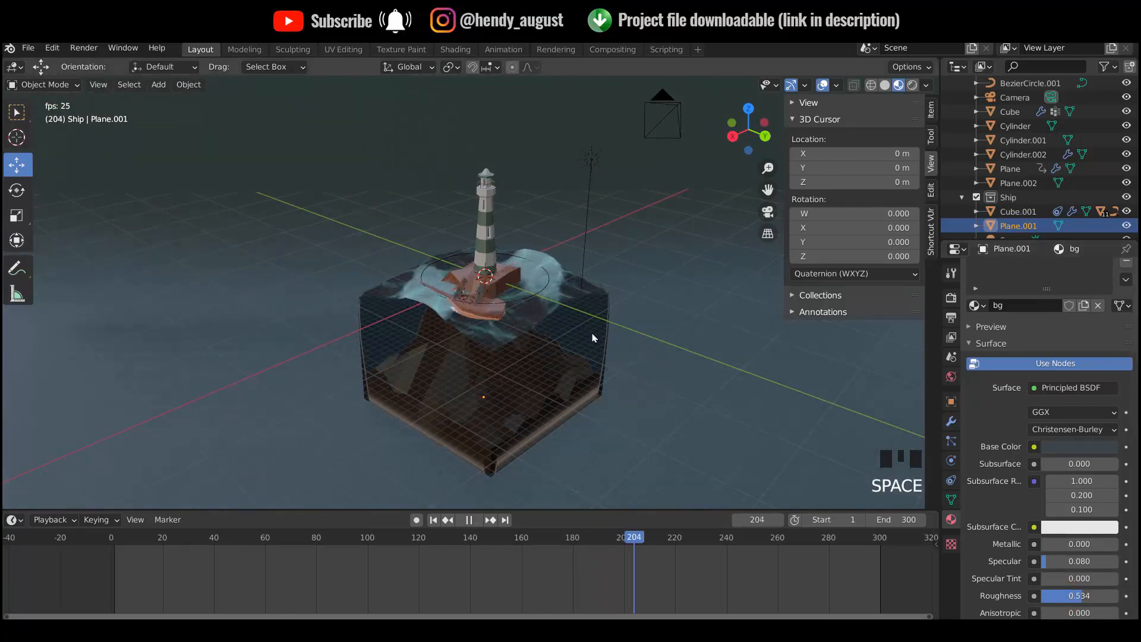
key("space")
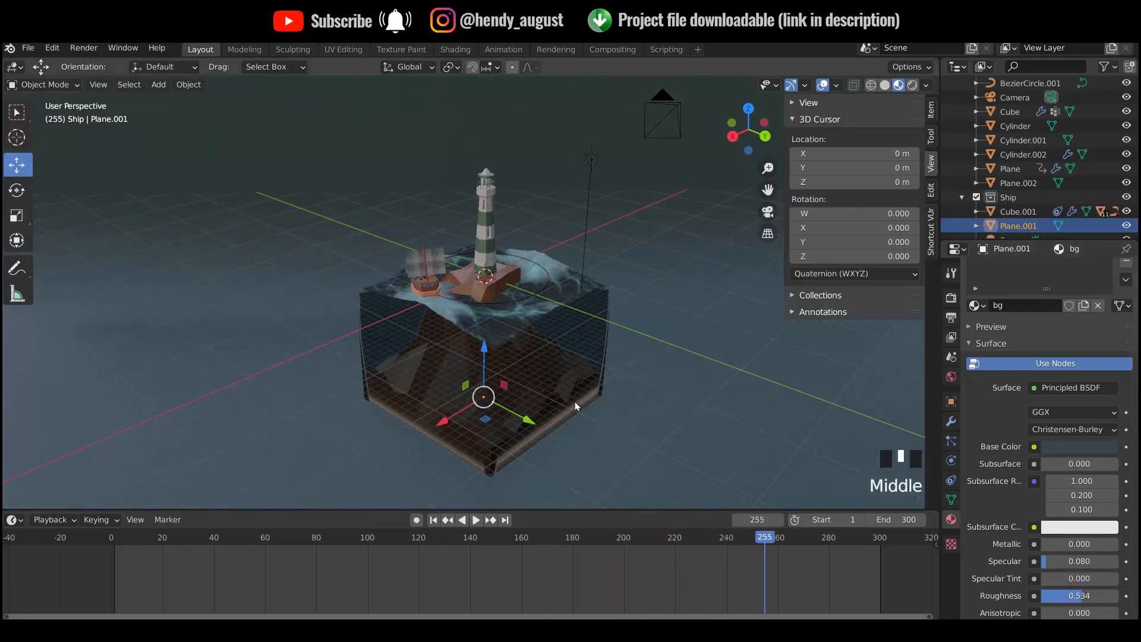
left_click(486, 209)
left_click(572, 239)
key("space")
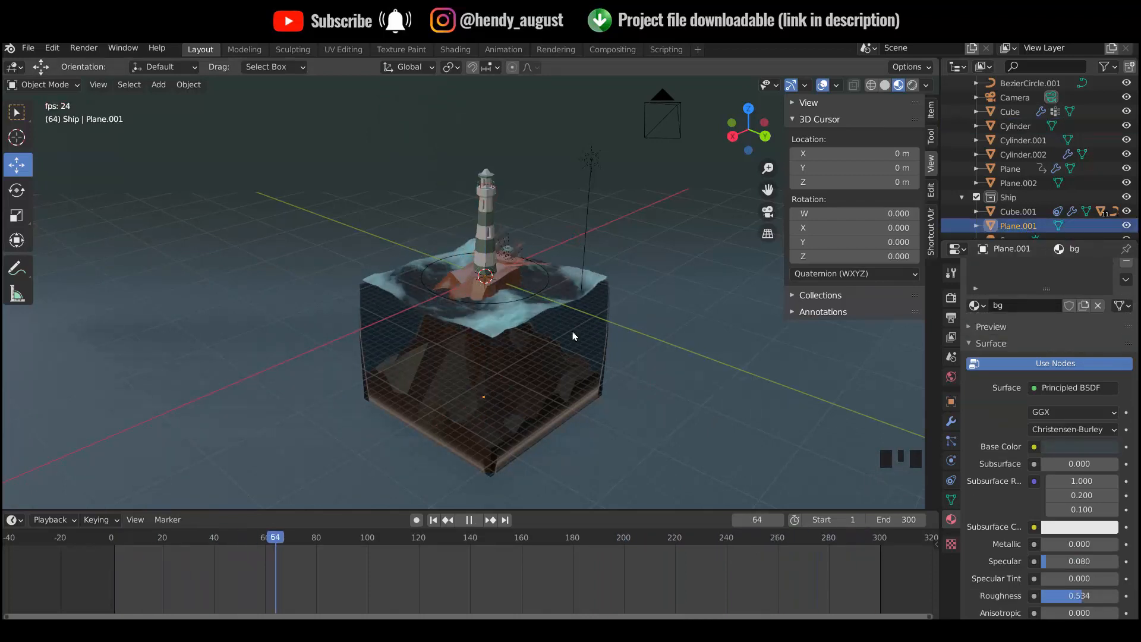
left_click(504, 298)
Step: Inspect the Ocean Surface and Ocean Depth material nodes in the Shading workspace and preview the animation
left_click(455, 49)
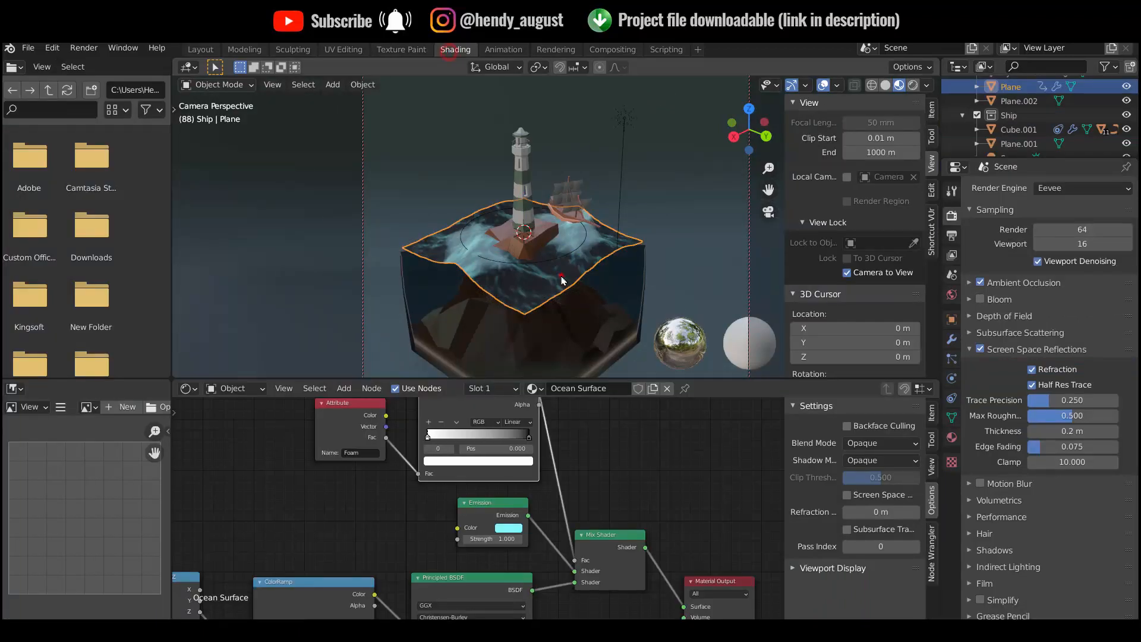
middle_click_drag(399, 616, 424, 551)
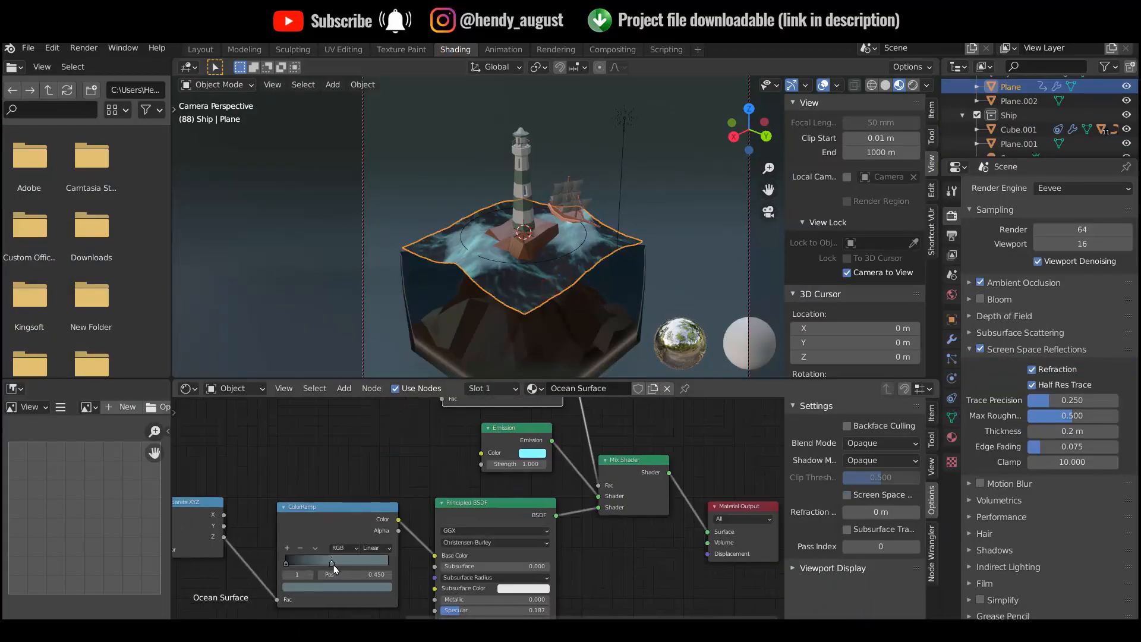
left_click(332, 586)
left_click(371, 488)
left_click(587, 287)
key("space")
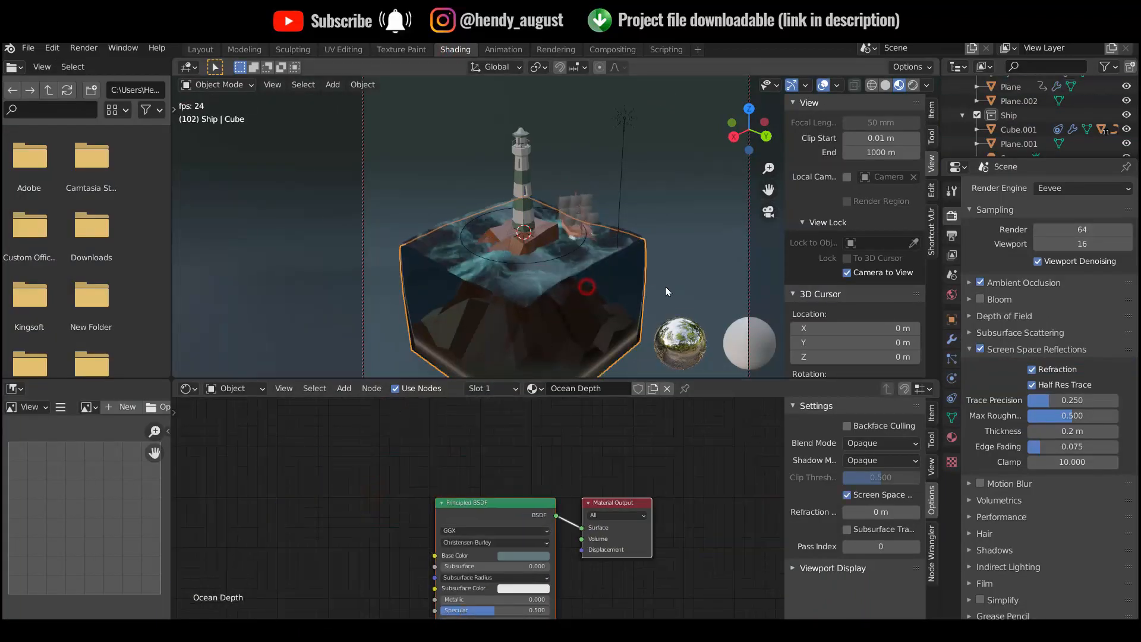
key("space")
Step: Return to the Layout workspace and check the ocean surface and cliff materials
left_click(200, 49)
left_click(539, 274)
left_click(549, 310)
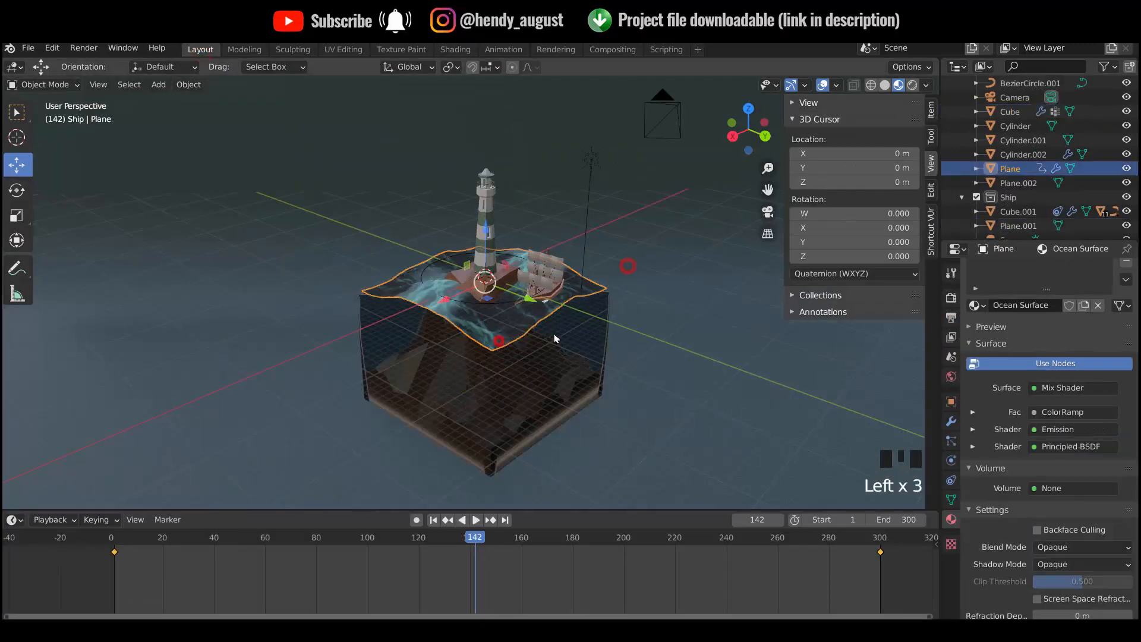
left_click(558, 361)
left_click(558, 363)
middle_click_drag(558, 366, 586, 410)
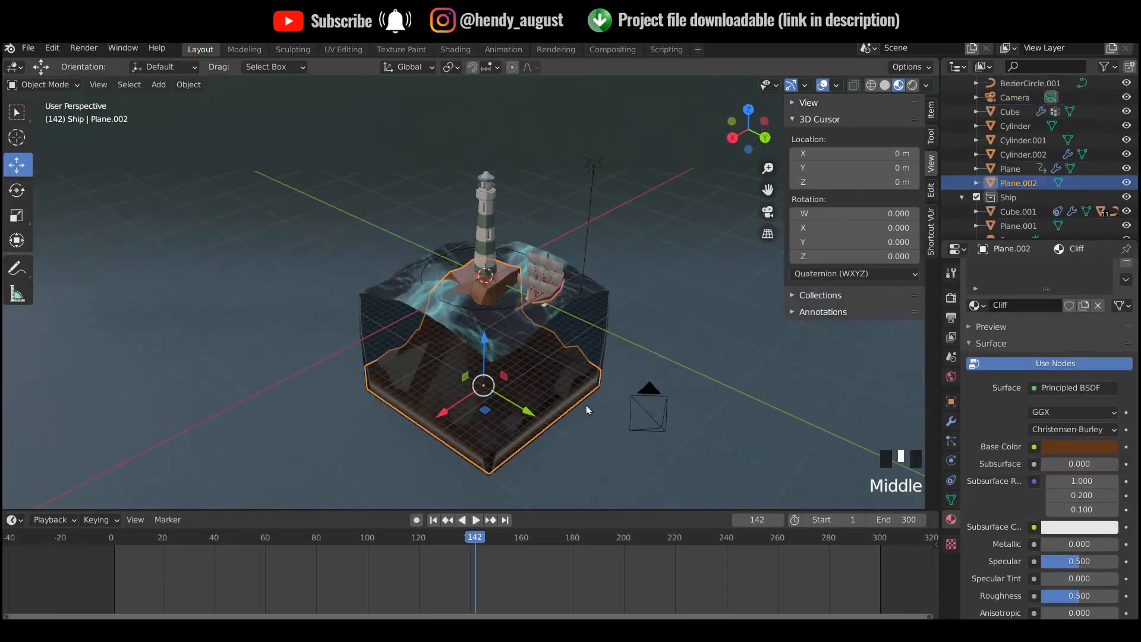
Step: Scale the background plane uniformly by about 0.728
left_click(647, 242)
scroll(647, 241, "down", 5)
key("s")
left_click(579, 255)
middle_click_drag(559, 333, 552, 294)
scroll(550, 336, "up", 3)
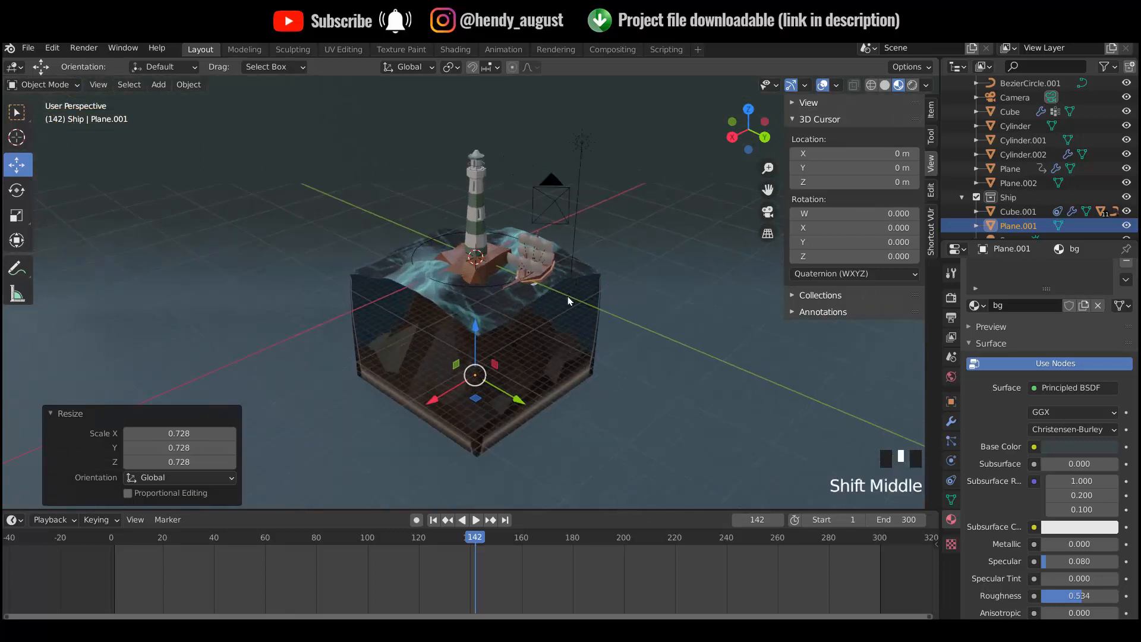